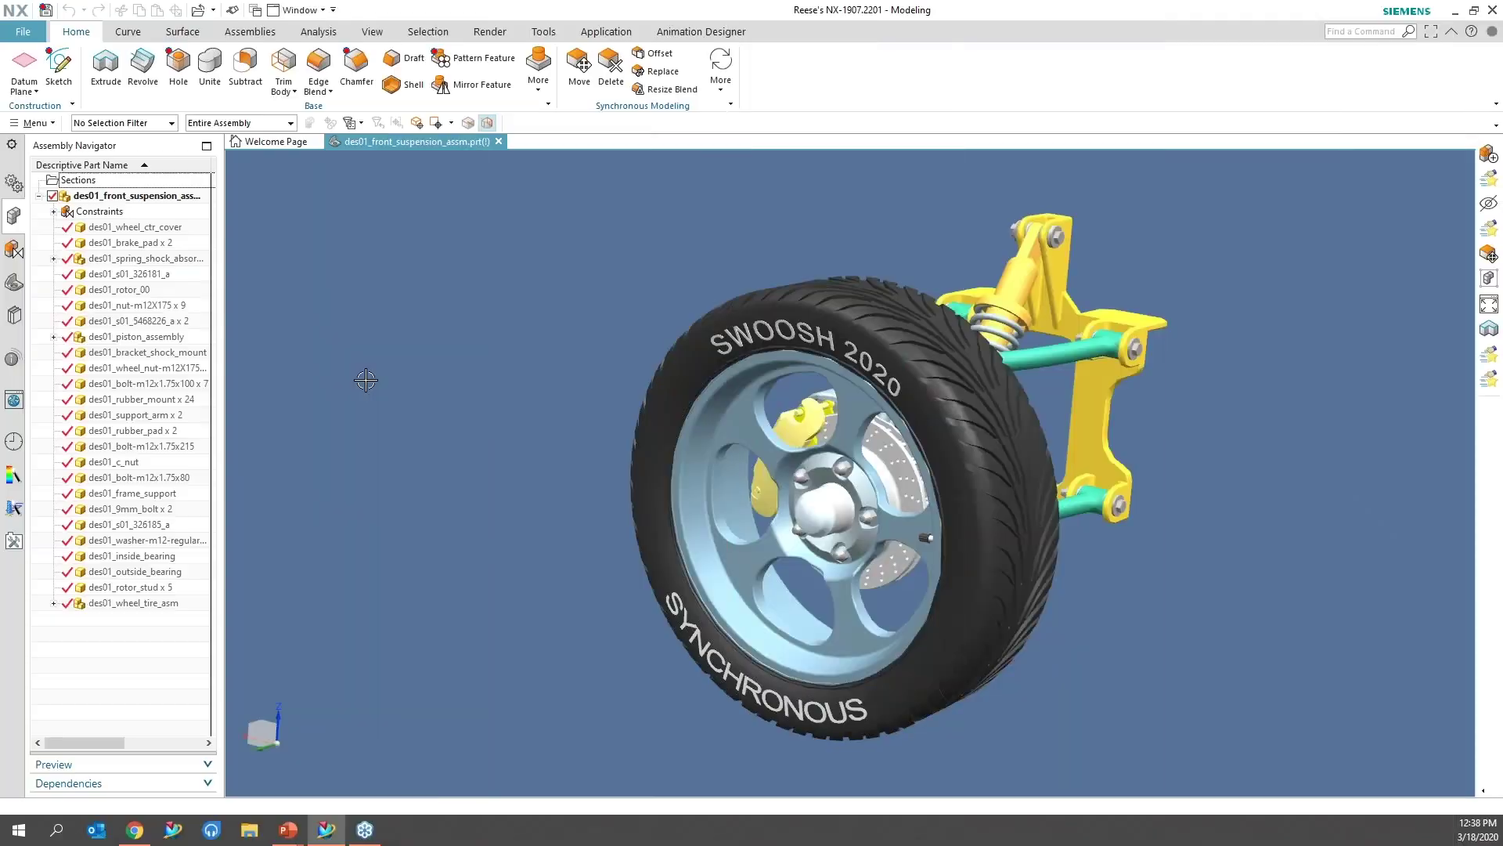
Step: Create a new empty component named "dust shield" in the front suspension assembly from the Model template
{"action": "left_click", "coordinate": [274, 33]}
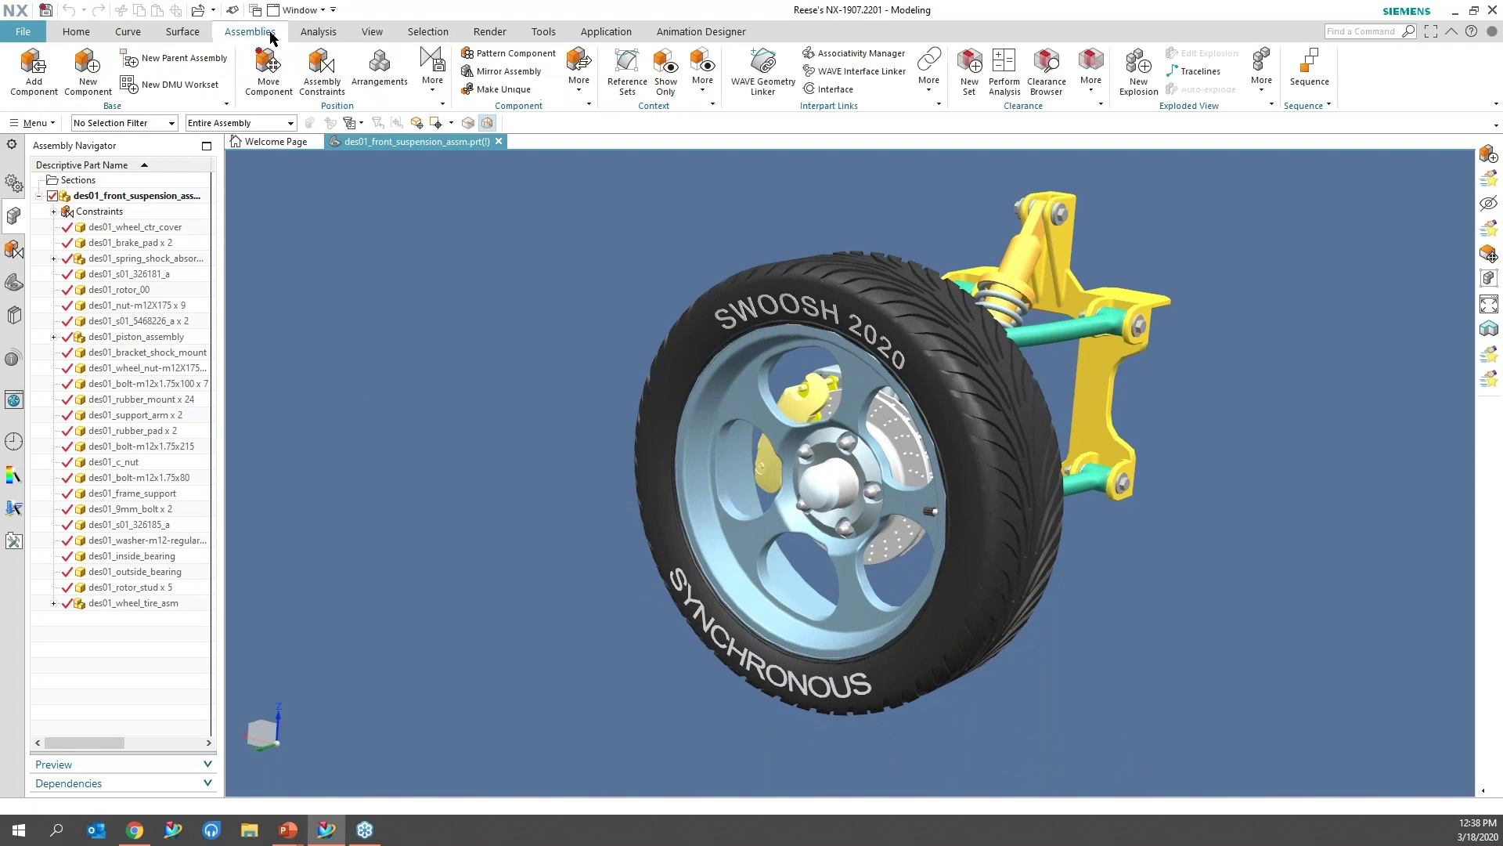
{"action": "left_click", "coordinate": [87, 68]}
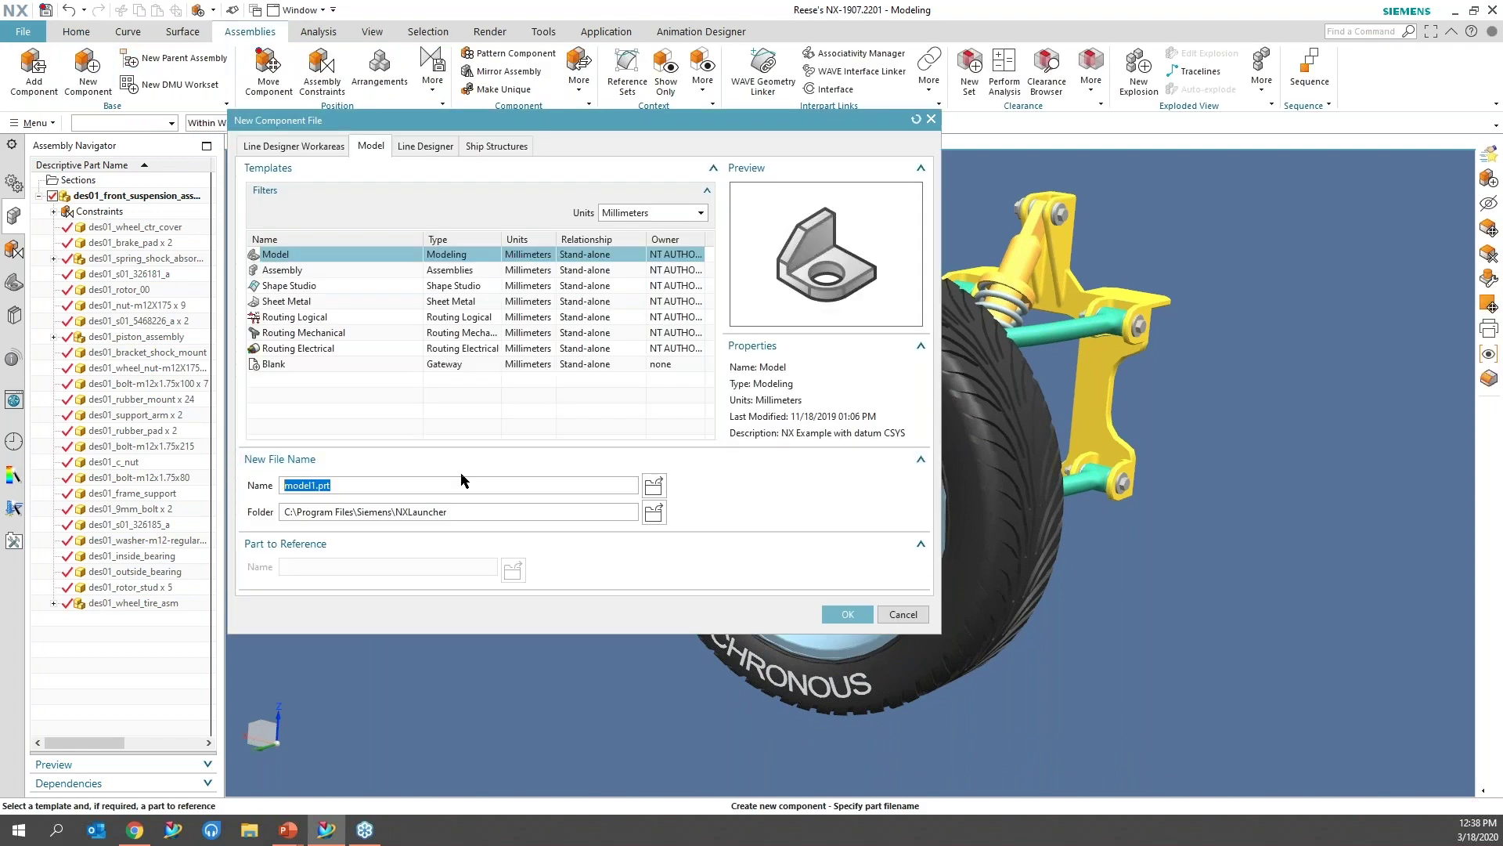
{"action": "type", "text": "dust shield"}
{"action": "key", "text": "Return"}
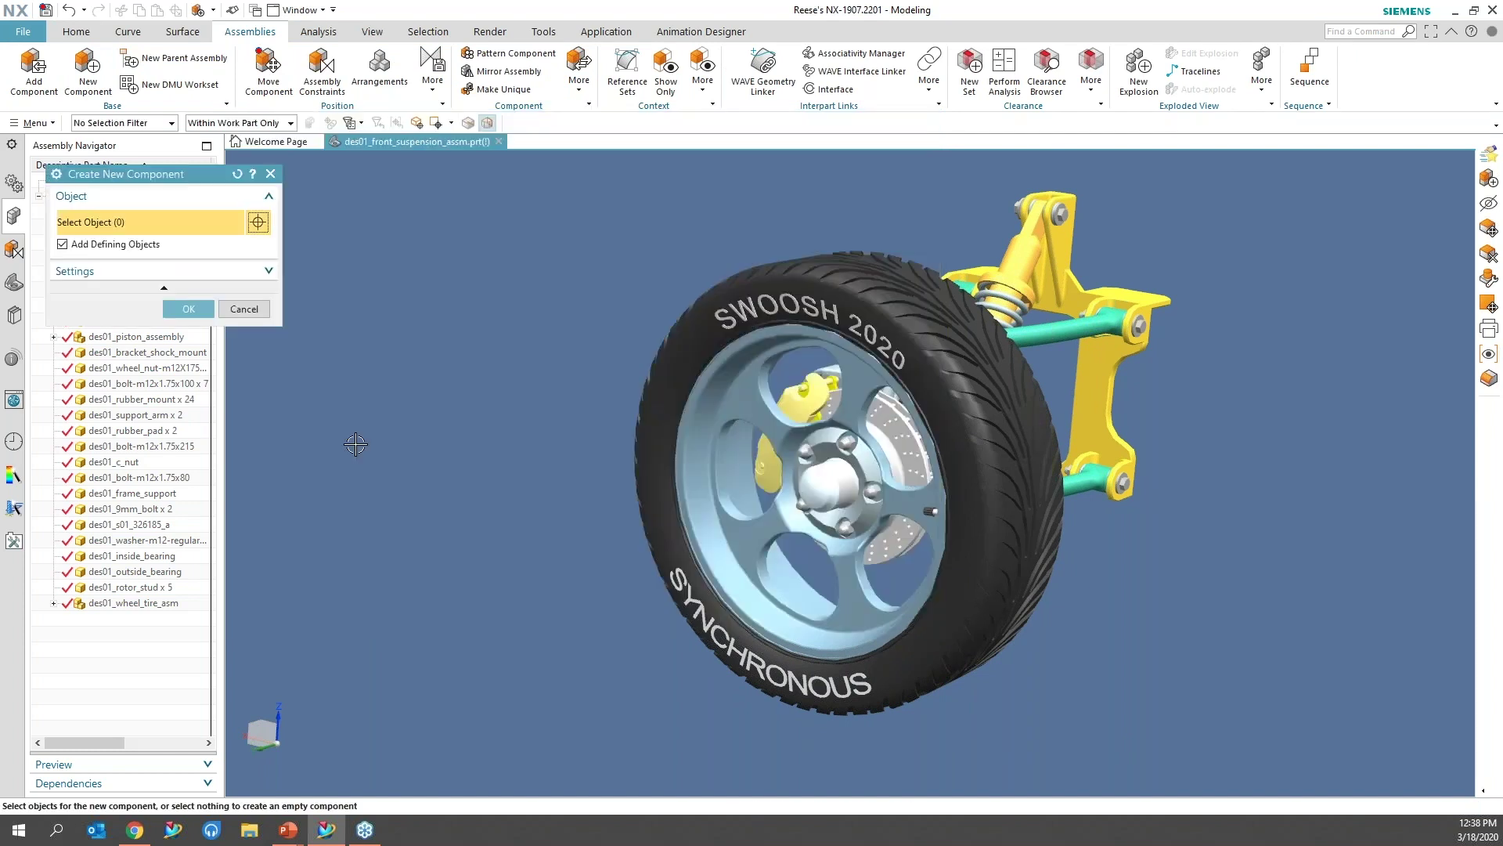
{"action": "left_click", "coordinate": [186, 309]}
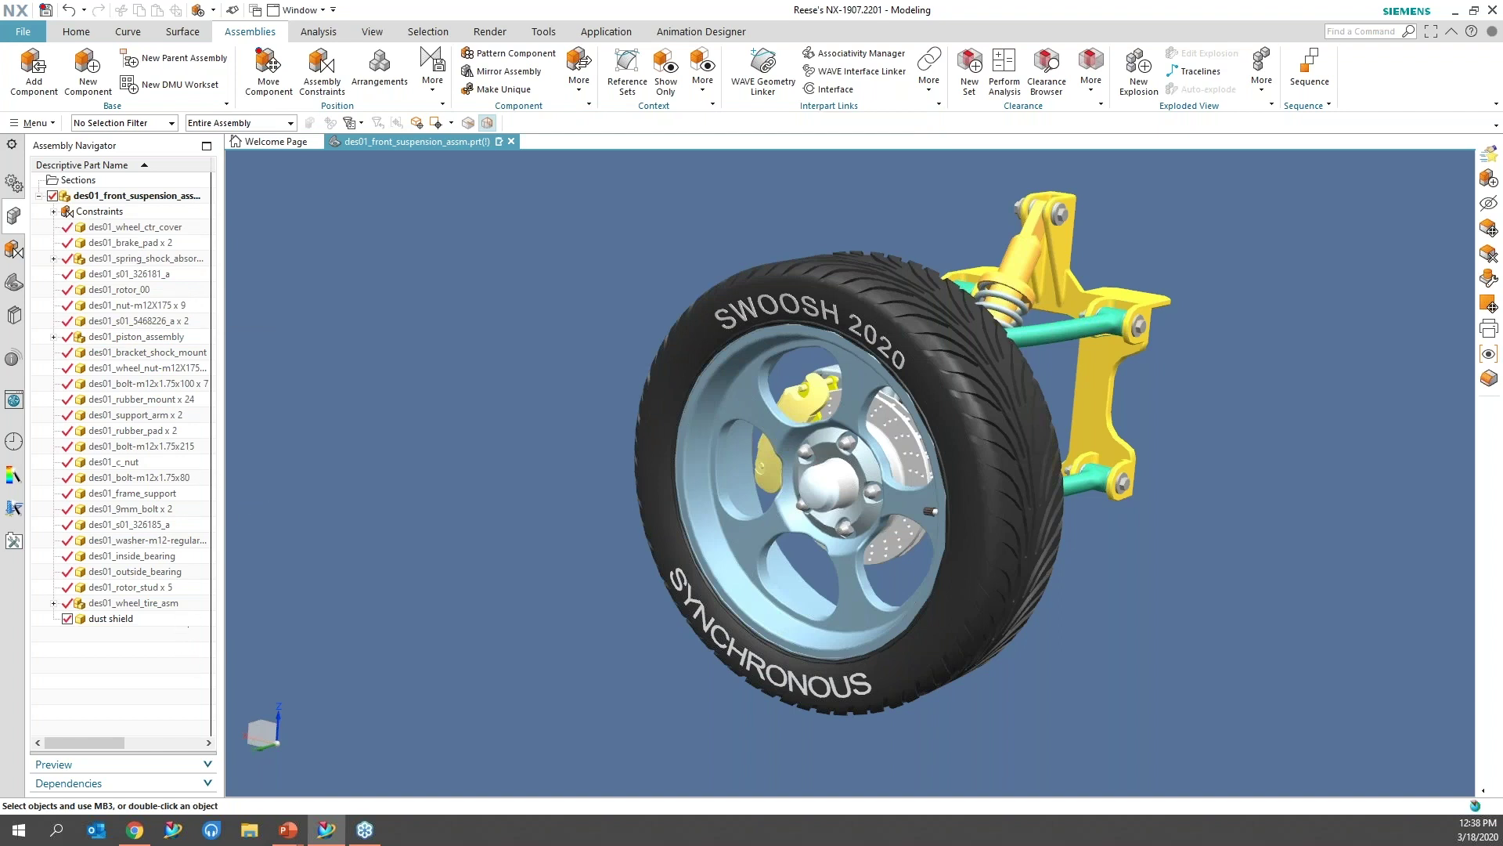
Step: Open the dust shield component in its own window and import the STEP203 file "ds" into the work part
{"action": "right_click", "coordinate": [160, 618]}
{"action": "left_click", "coordinate": [292, 276]}
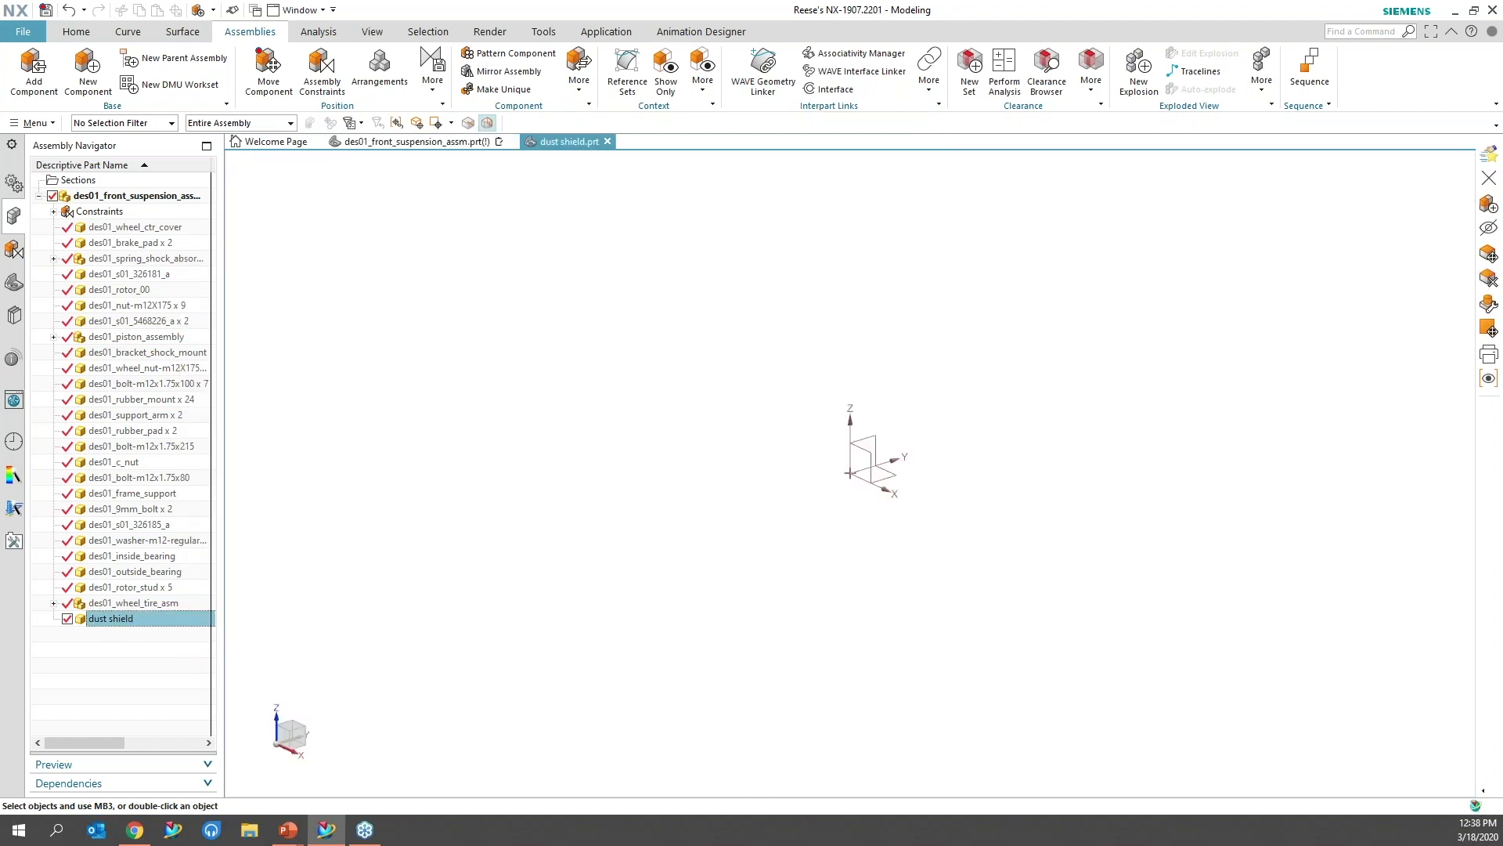
{"action": "left_click", "coordinate": [23, 33]}
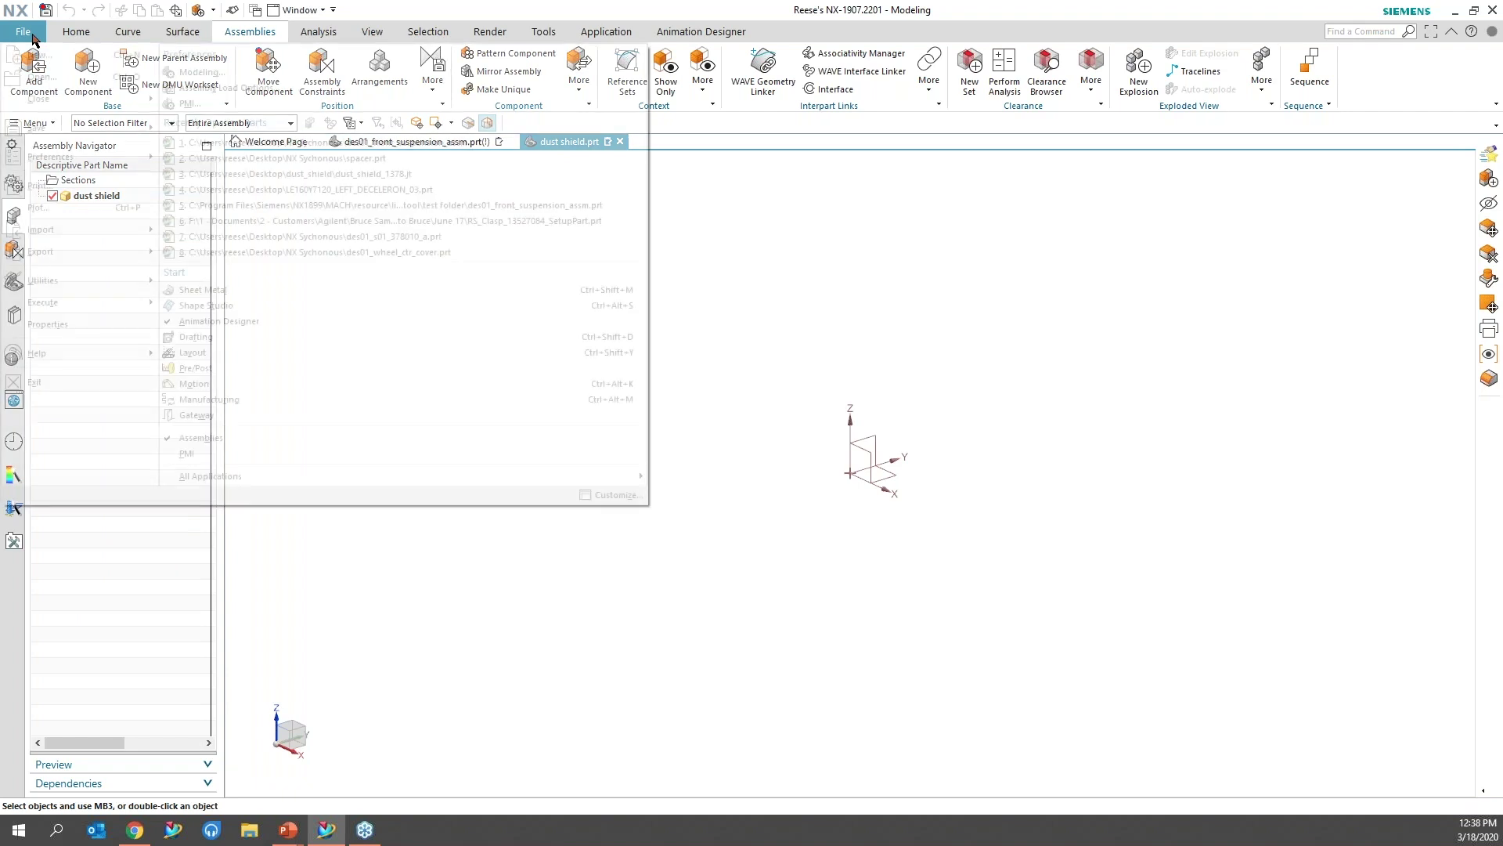
{"action": "mouse_move", "coordinate": [74, 229]}
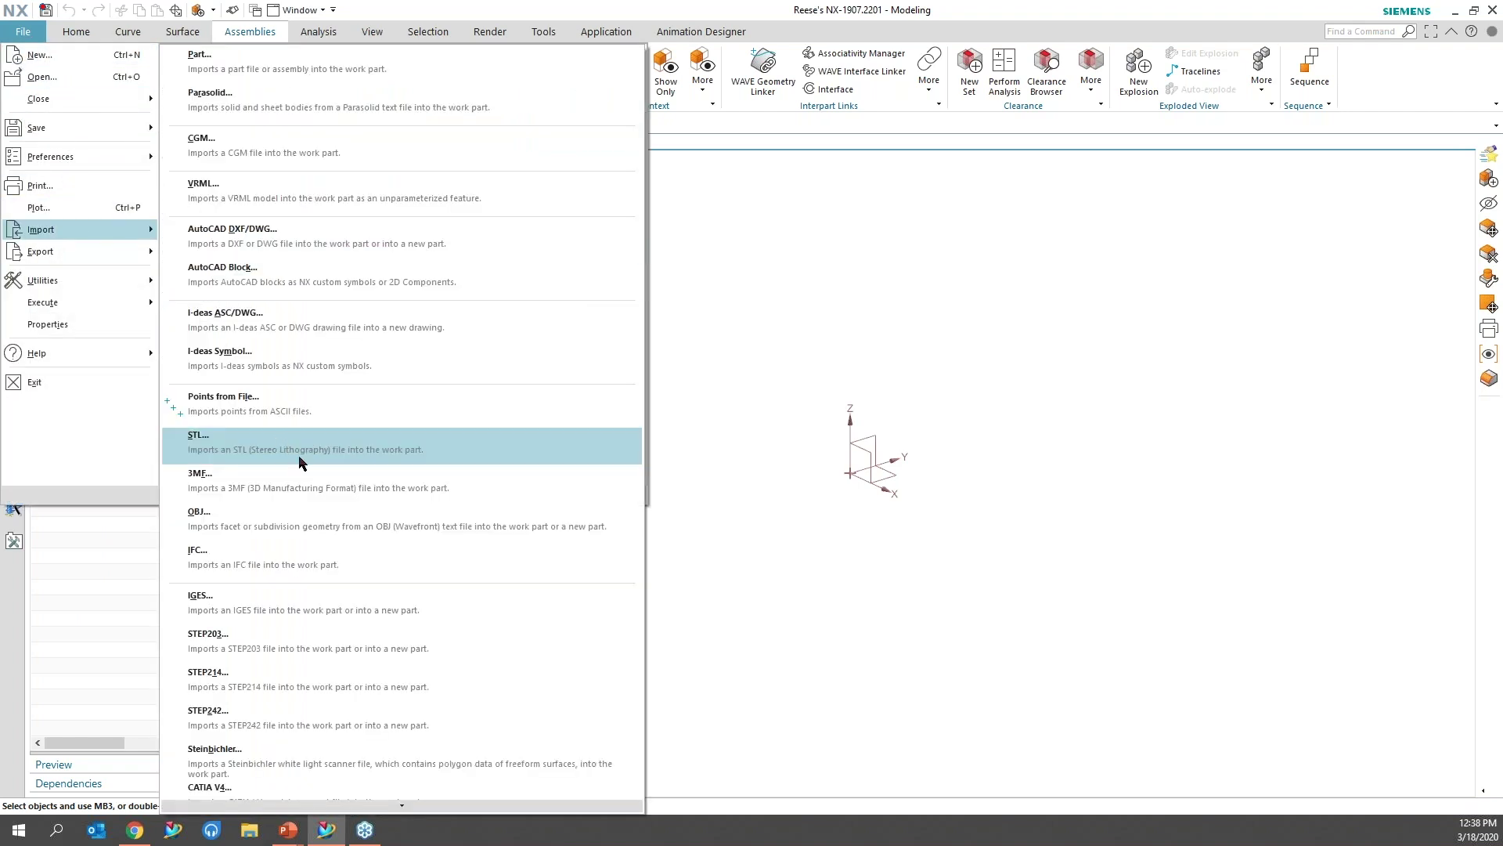
{"action": "left_click", "coordinate": [601, 642]}
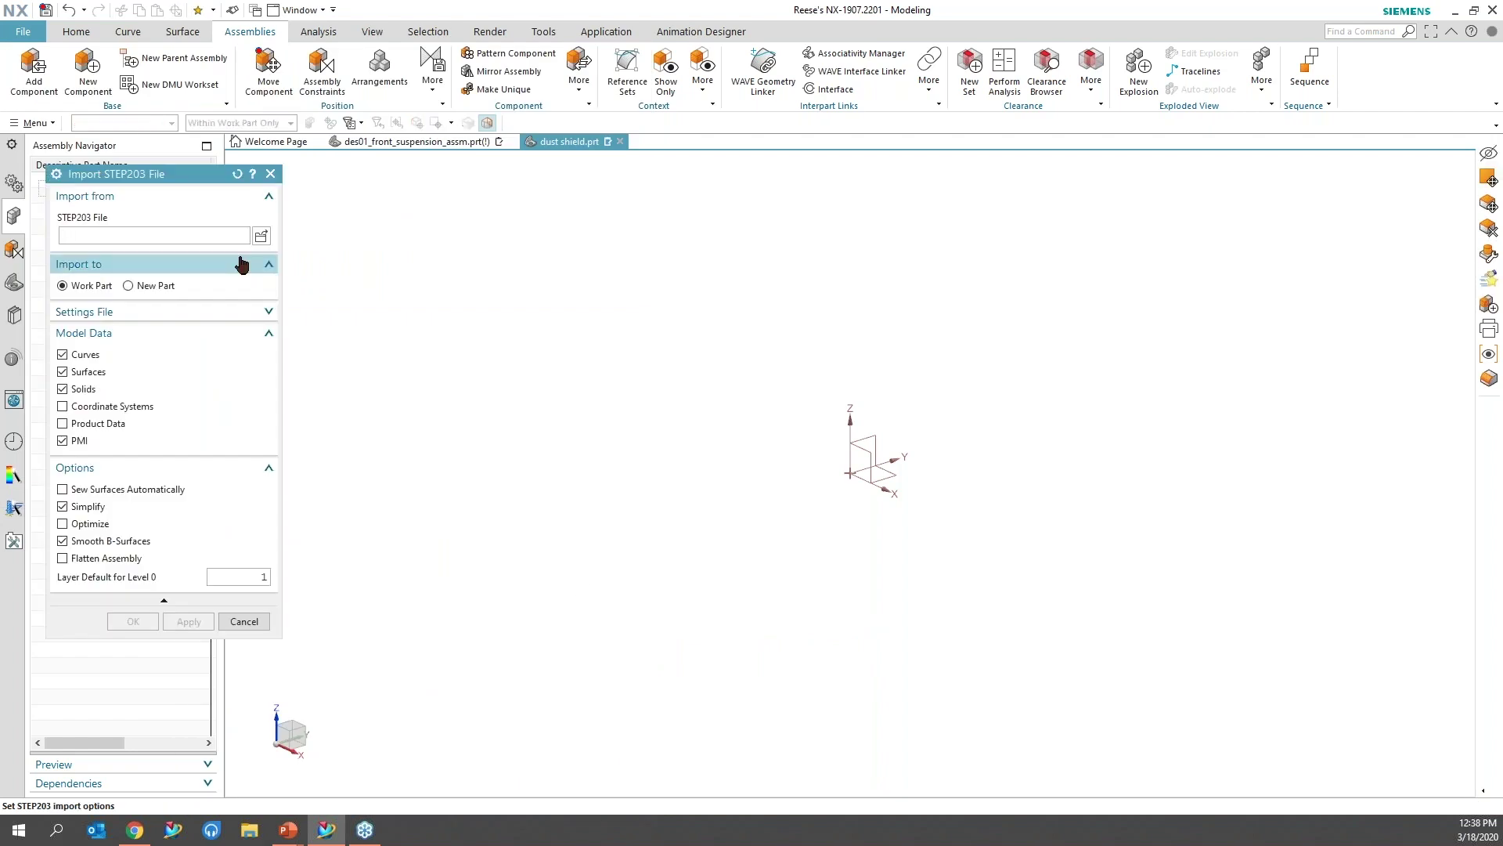
{"action": "left_click", "coordinate": [262, 236]}
{"action": "left_click", "coordinate": [117, 329]}
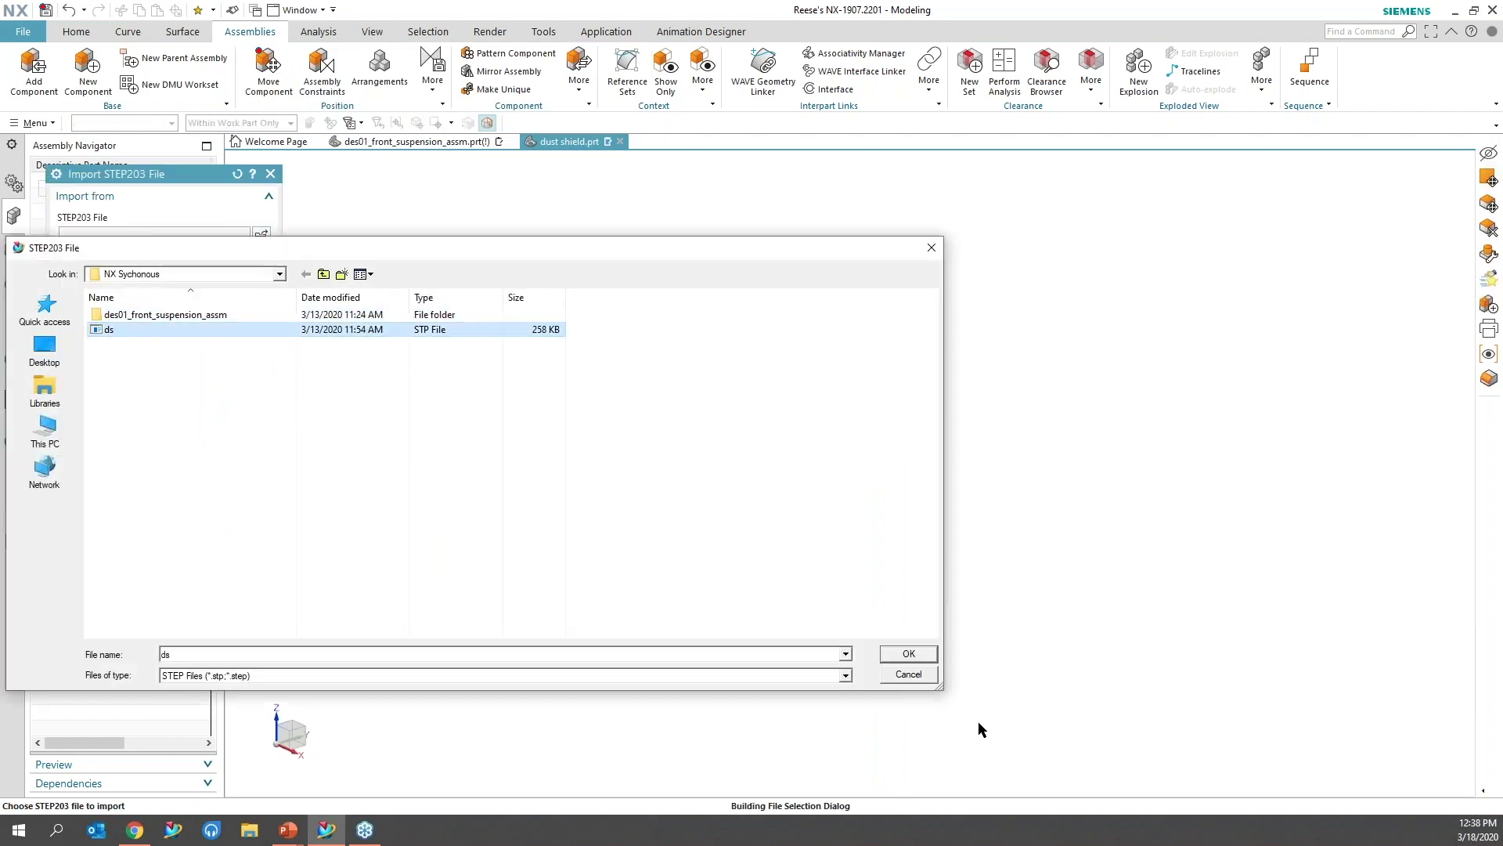
{"action": "left_click", "coordinate": [909, 654]}
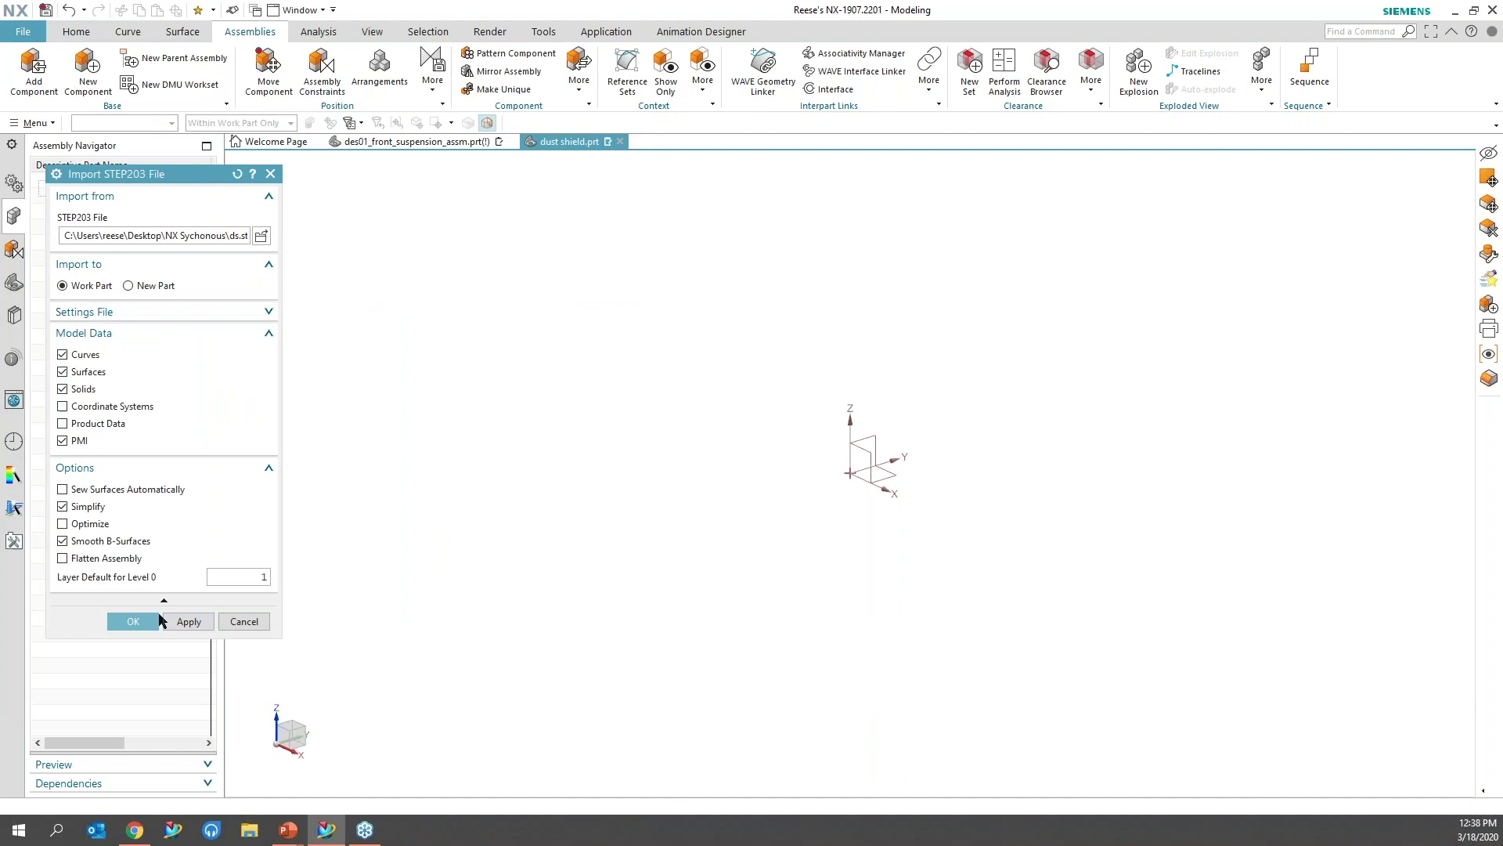
{"action": "left_click", "coordinate": [166, 622]}
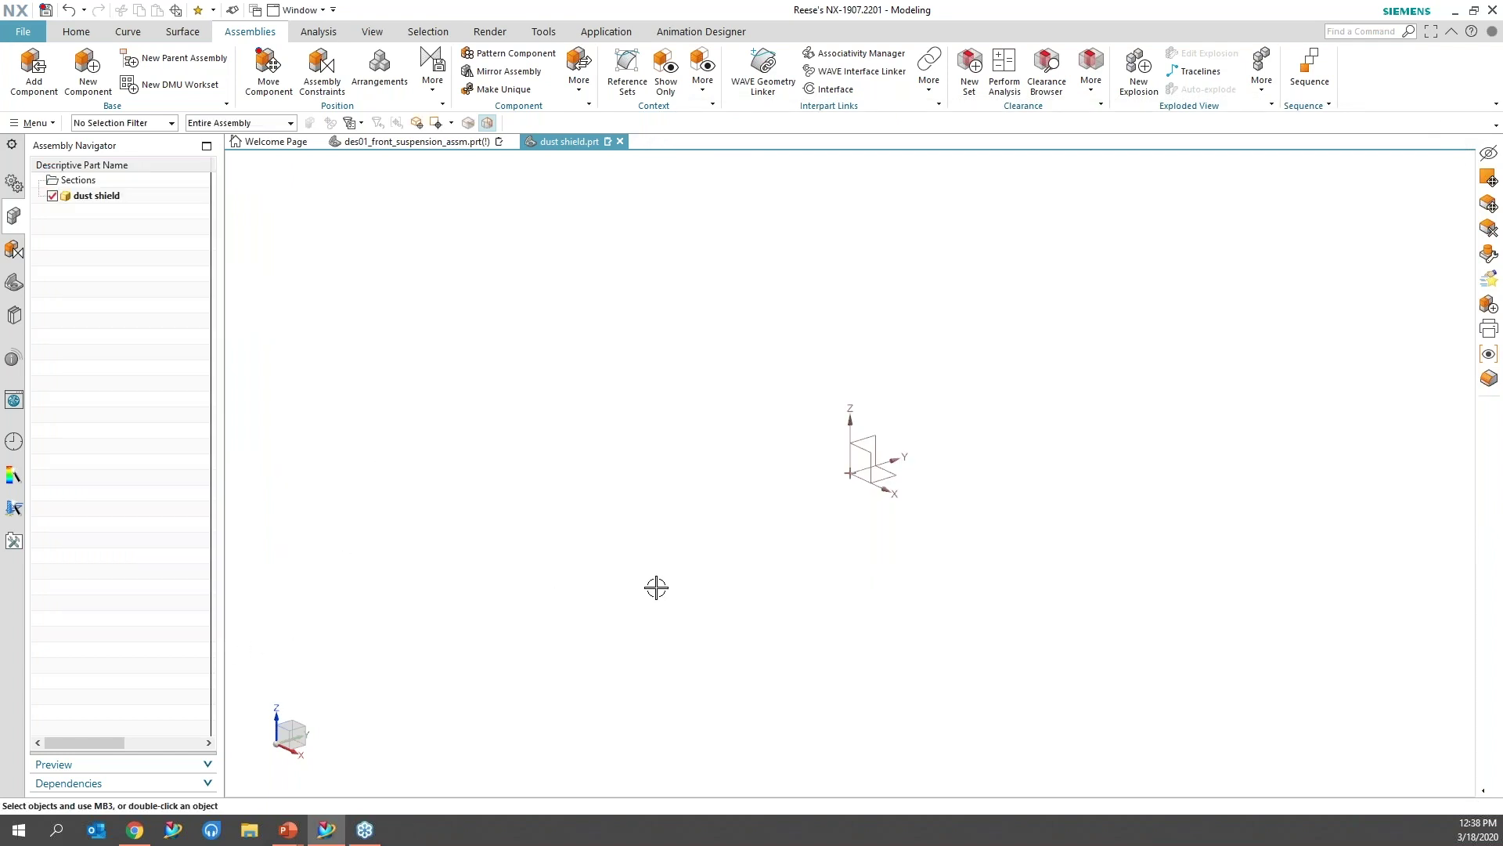
Step: Hide the datum coordinate system and fit the imported dust shield in the view
{"action": "left_click", "coordinate": [861, 449]}
{"action": "key", "text": "Escape"}
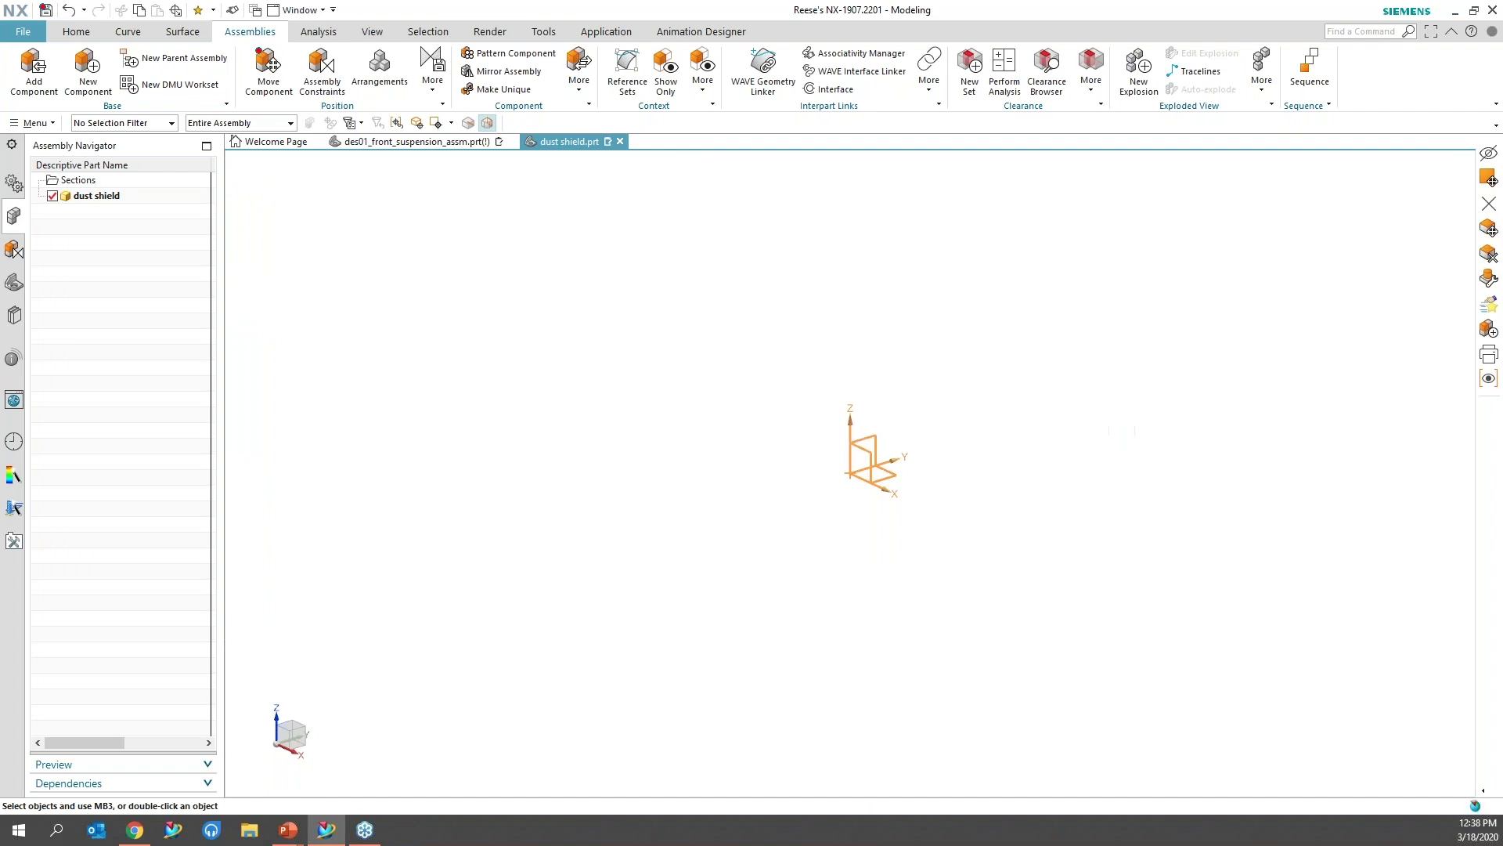
{"action": "key", "text": "ctrl+f"}
{"action": "middle_click_drag", "start_coordinate": [1128, 501], "coordinate": [1151, 576]}
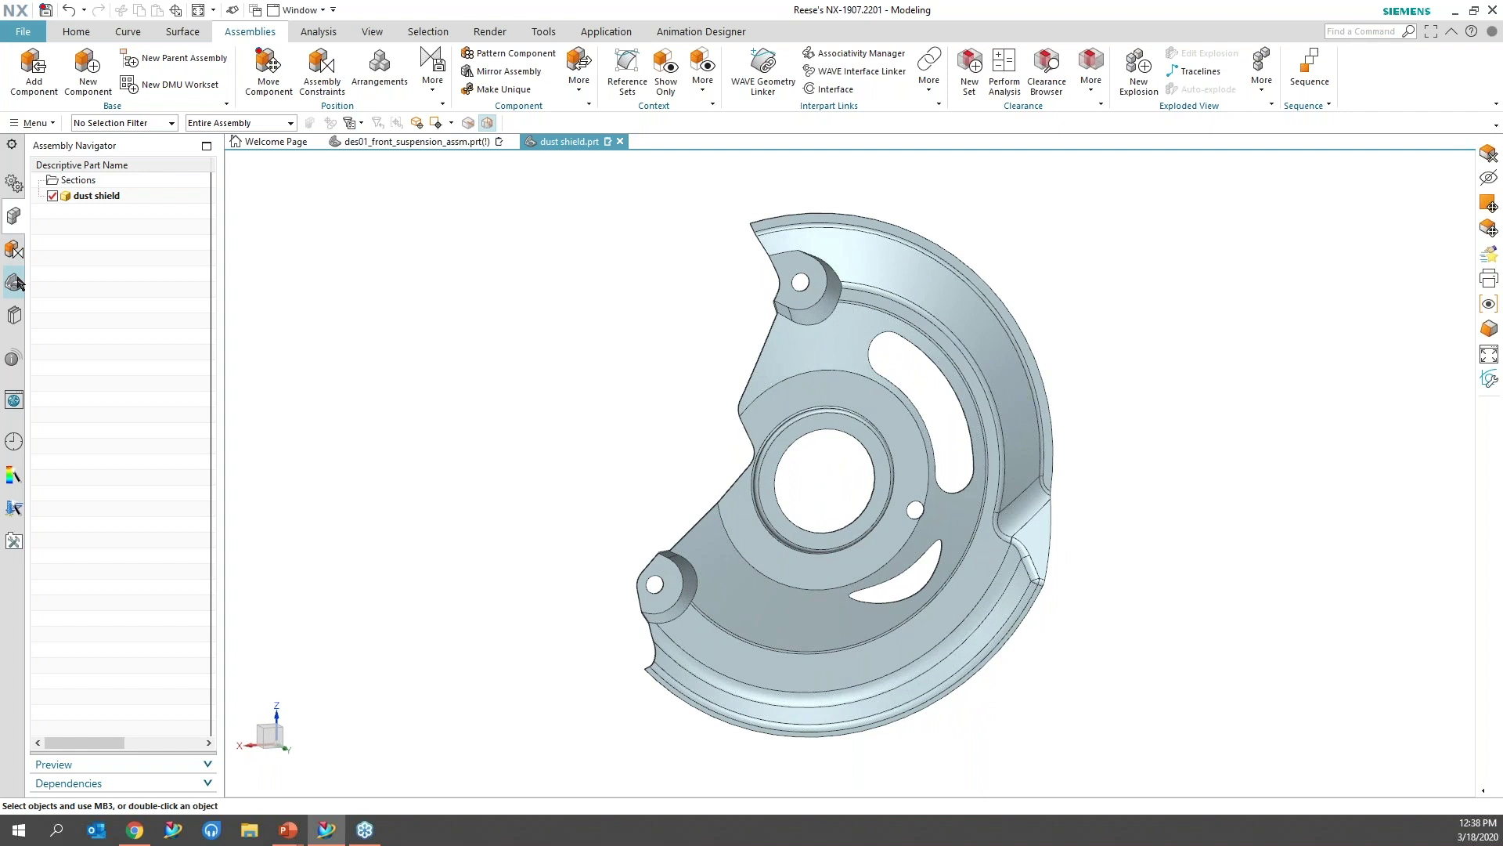
Step: Examine the imported body in the dust shield part's model history
{"action": "left_click", "coordinate": [14, 283]}
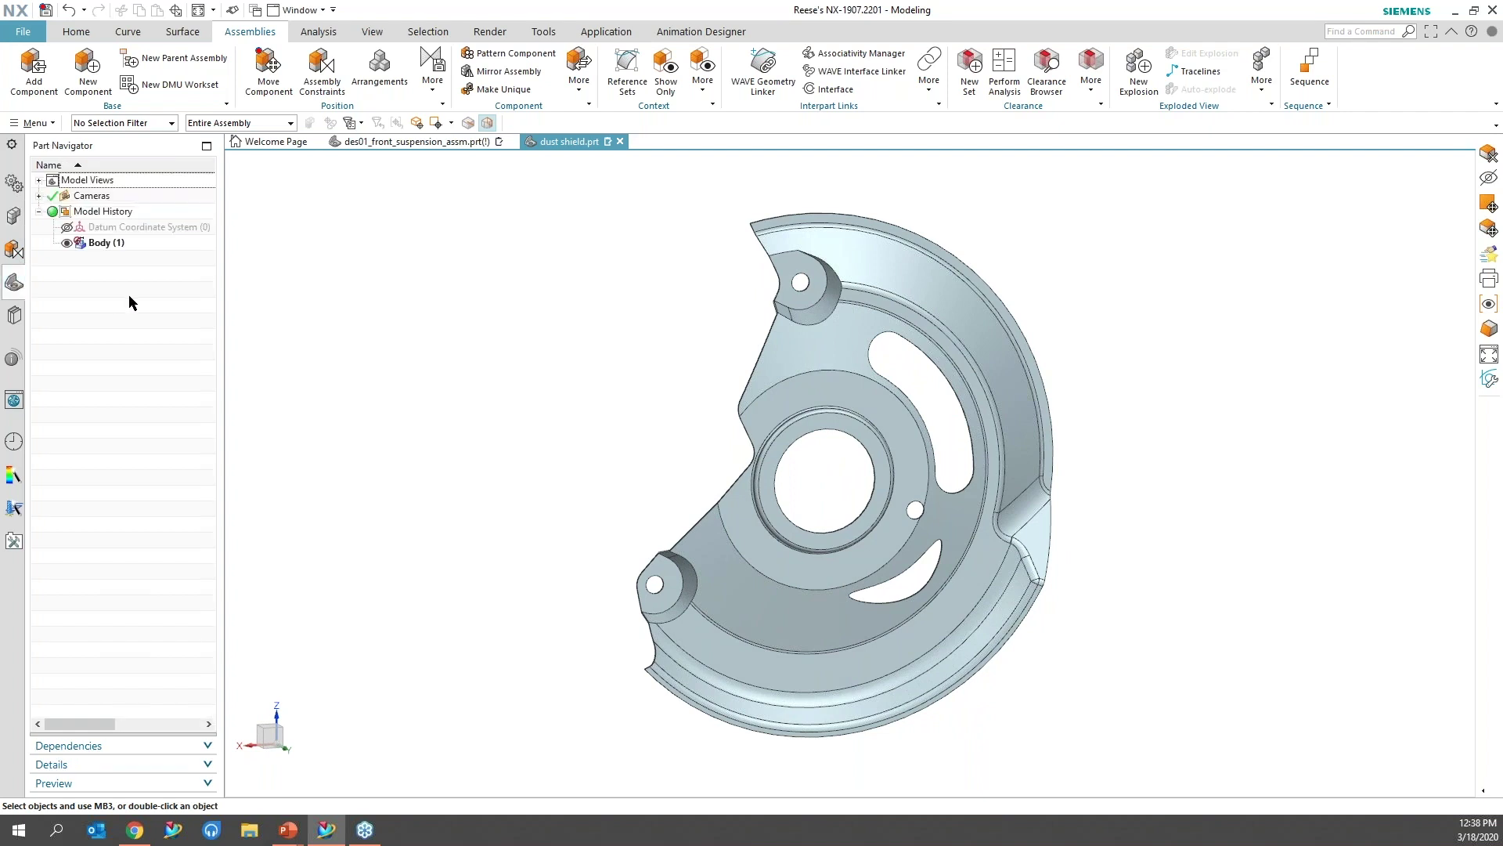
{"action": "left_click", "coordinate": [143, 244]}
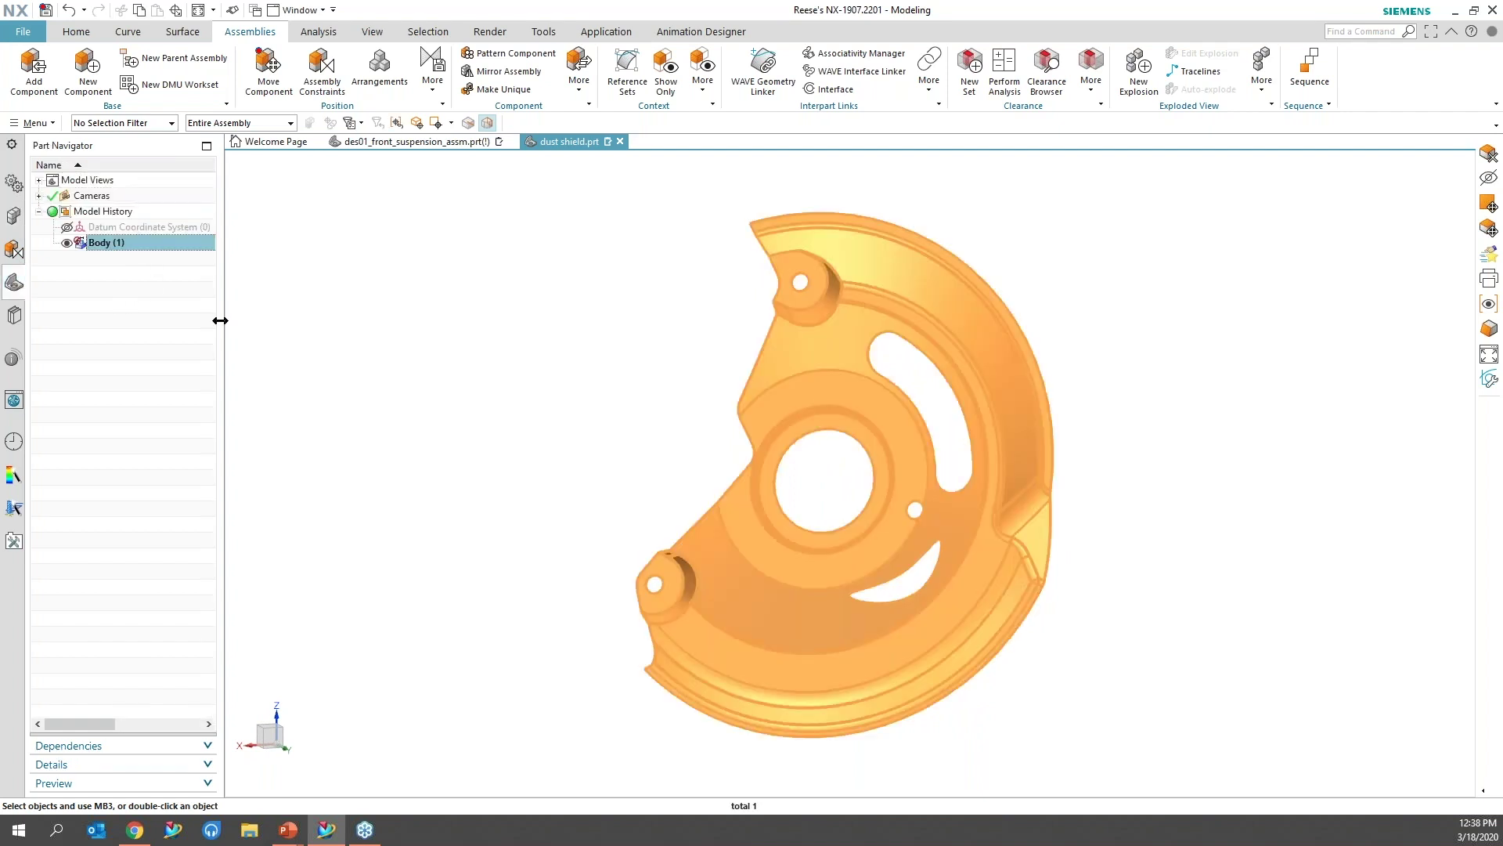
{"action": "key", "text": "Escape"}
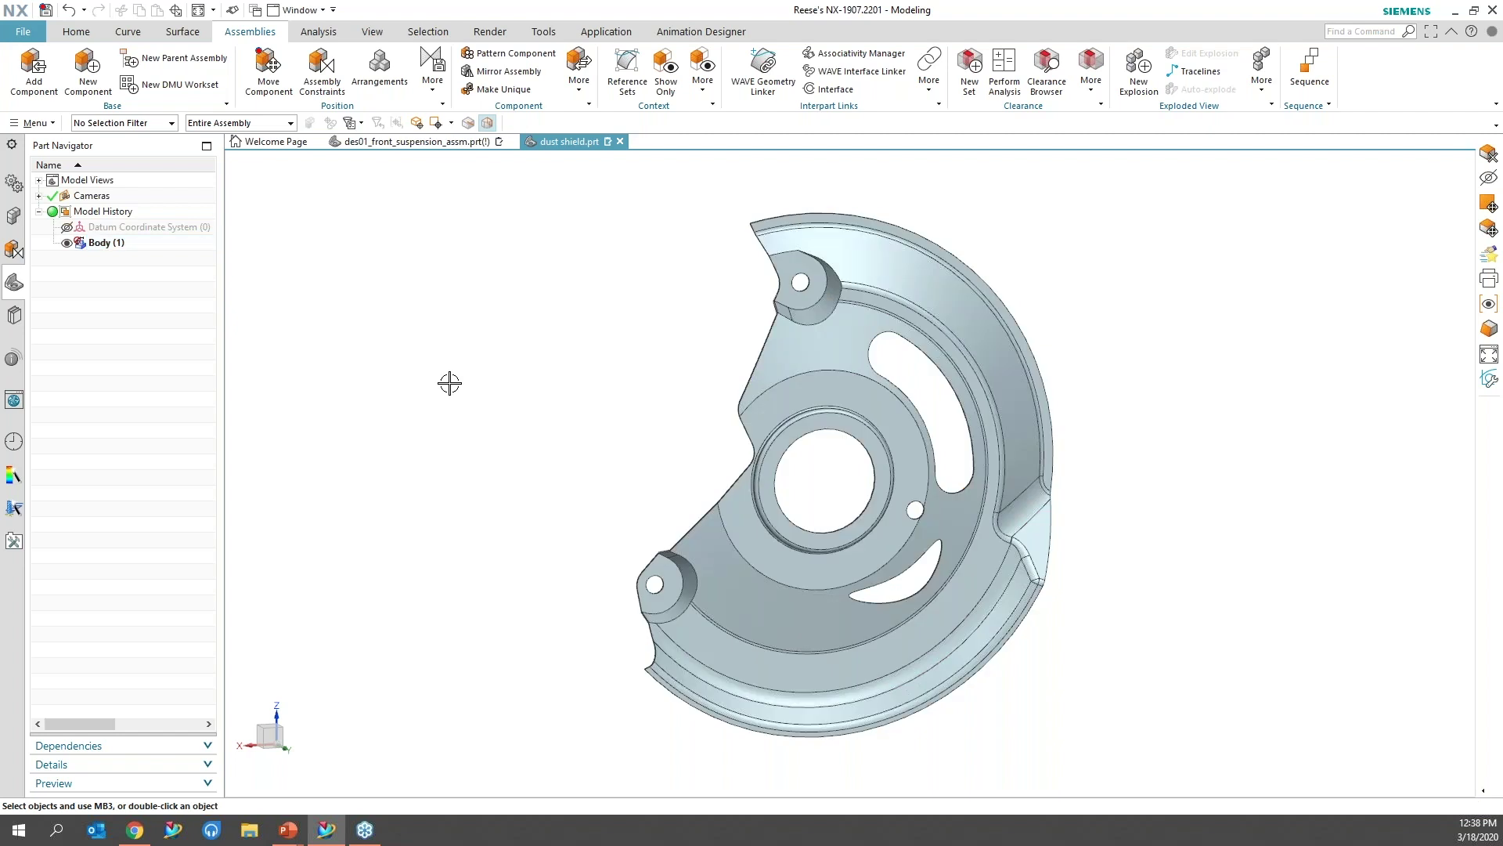
Step: Place the dust shield window side by side with the front suspension assembly and make the assembly window active
{"action": "left_click_drag", "start_coordinate": [569, 141], "coordinate": [891, 466]}
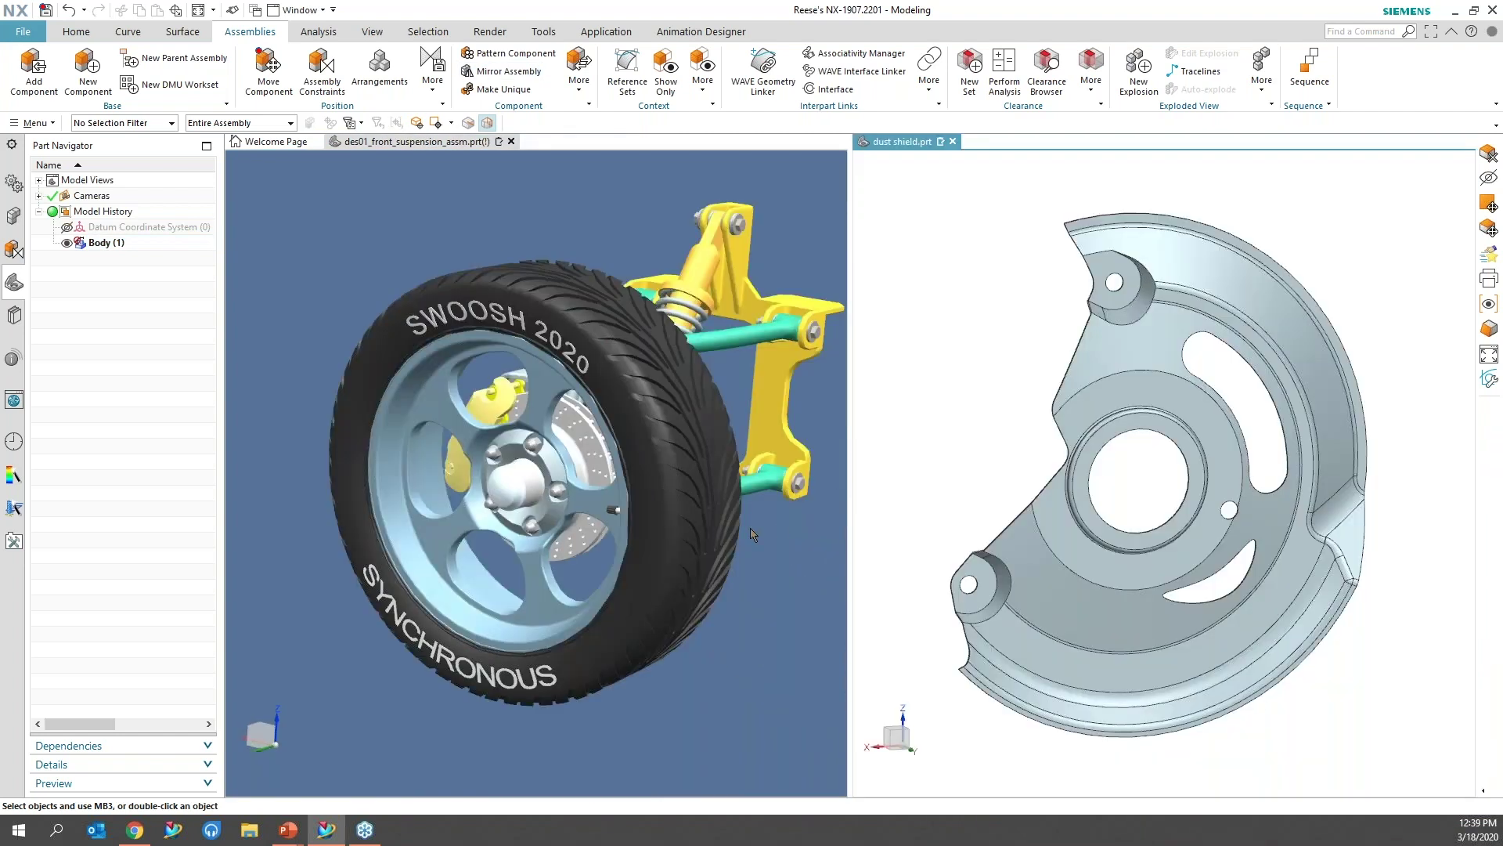
{"action": "middle_click_drag", "start_coordinate": [749, 560], "coordinate": [705, 645]}
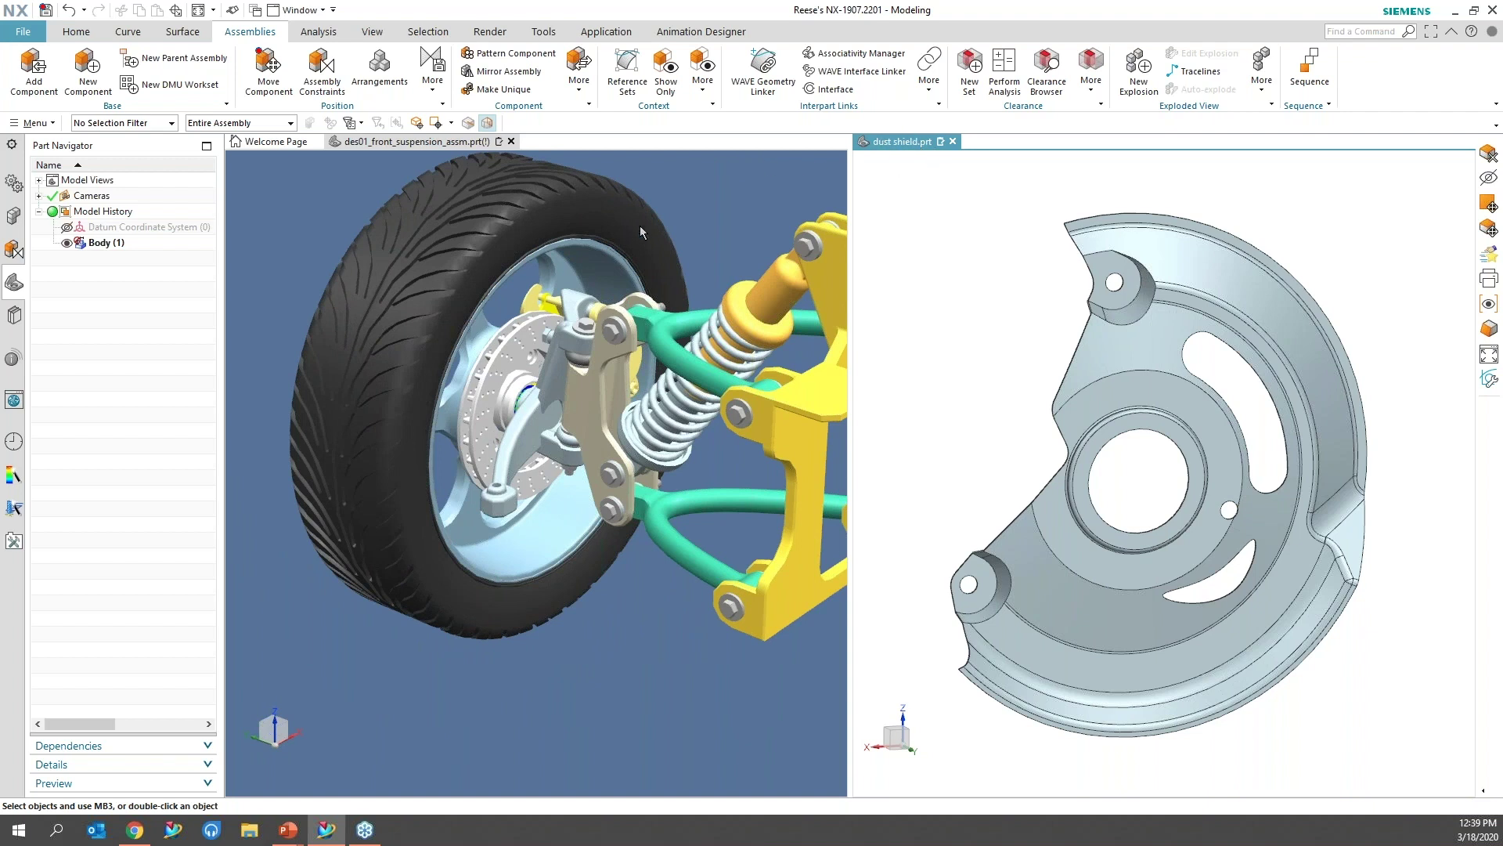
{"action": "left_click", "coordinate": [404, 143]}
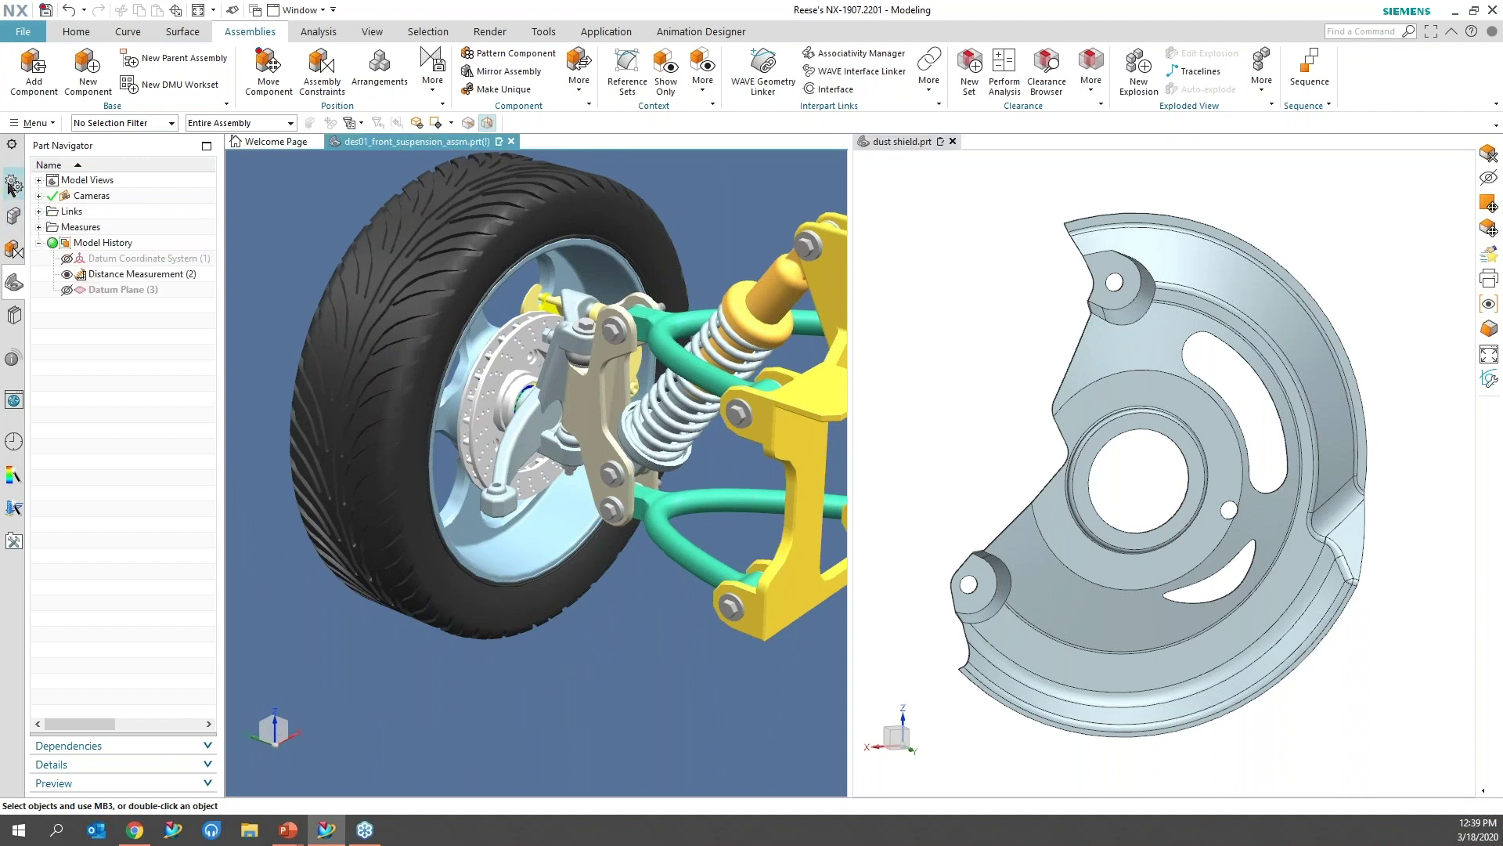
Step: Replace the dust shield component's reference set with MODEL in the suspension assembly
{"action": "left_click", "coordinate": [16, 216]}
{"action": "right_click", "coordinate": [134, 618]}
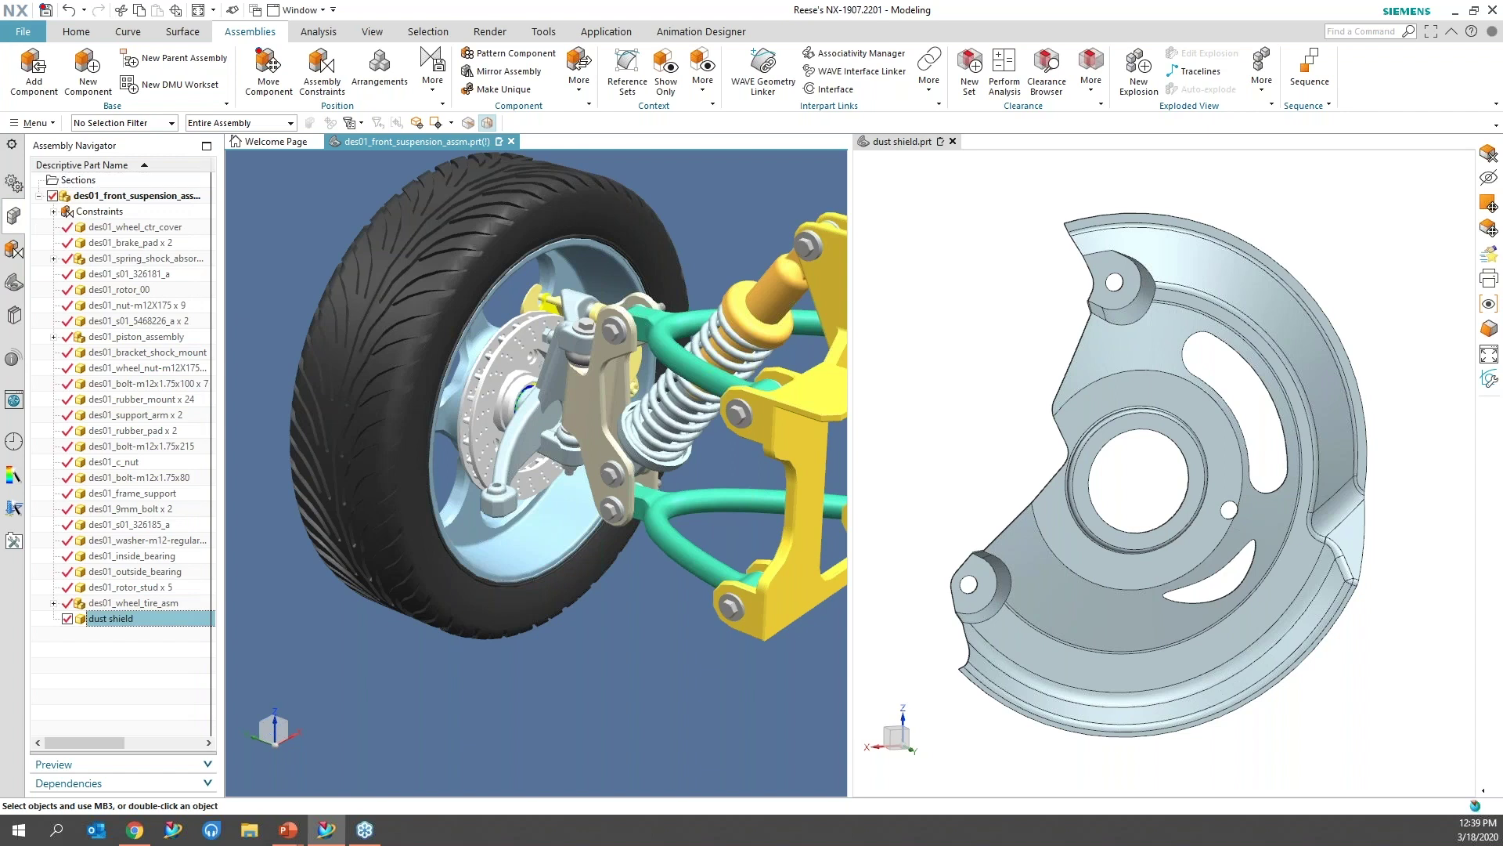
{"action": "key", "text": "Escape"}
{"action": "left_click_drag", "start_coordinate": [221, 614], "coordinate": [514, 601]}
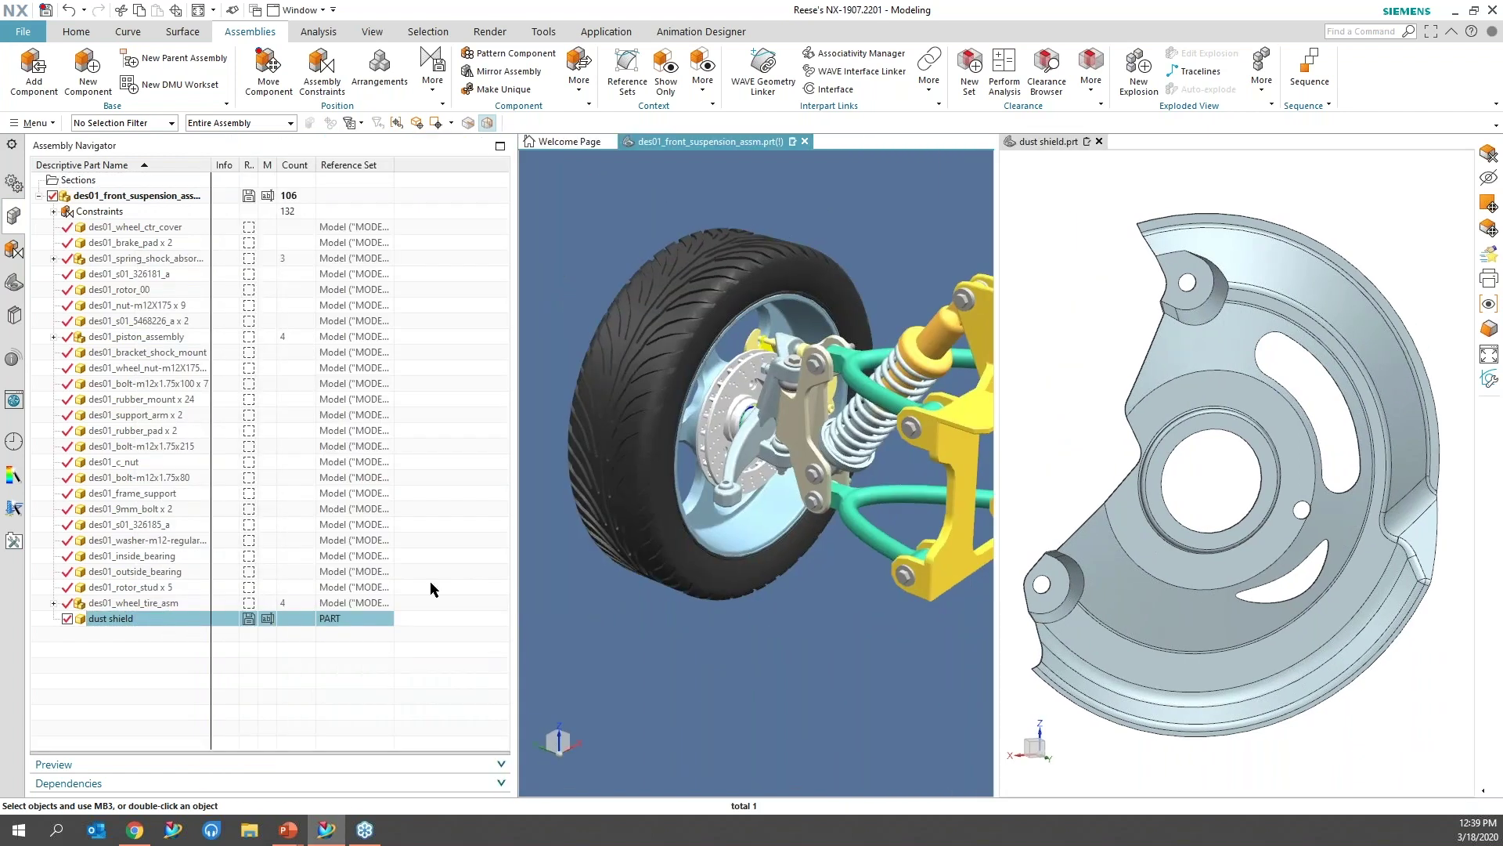
{"action": "right_click", "coordinate": [364, 618]}
{"action": "mouse_move", "coordinate": [493, 321]}
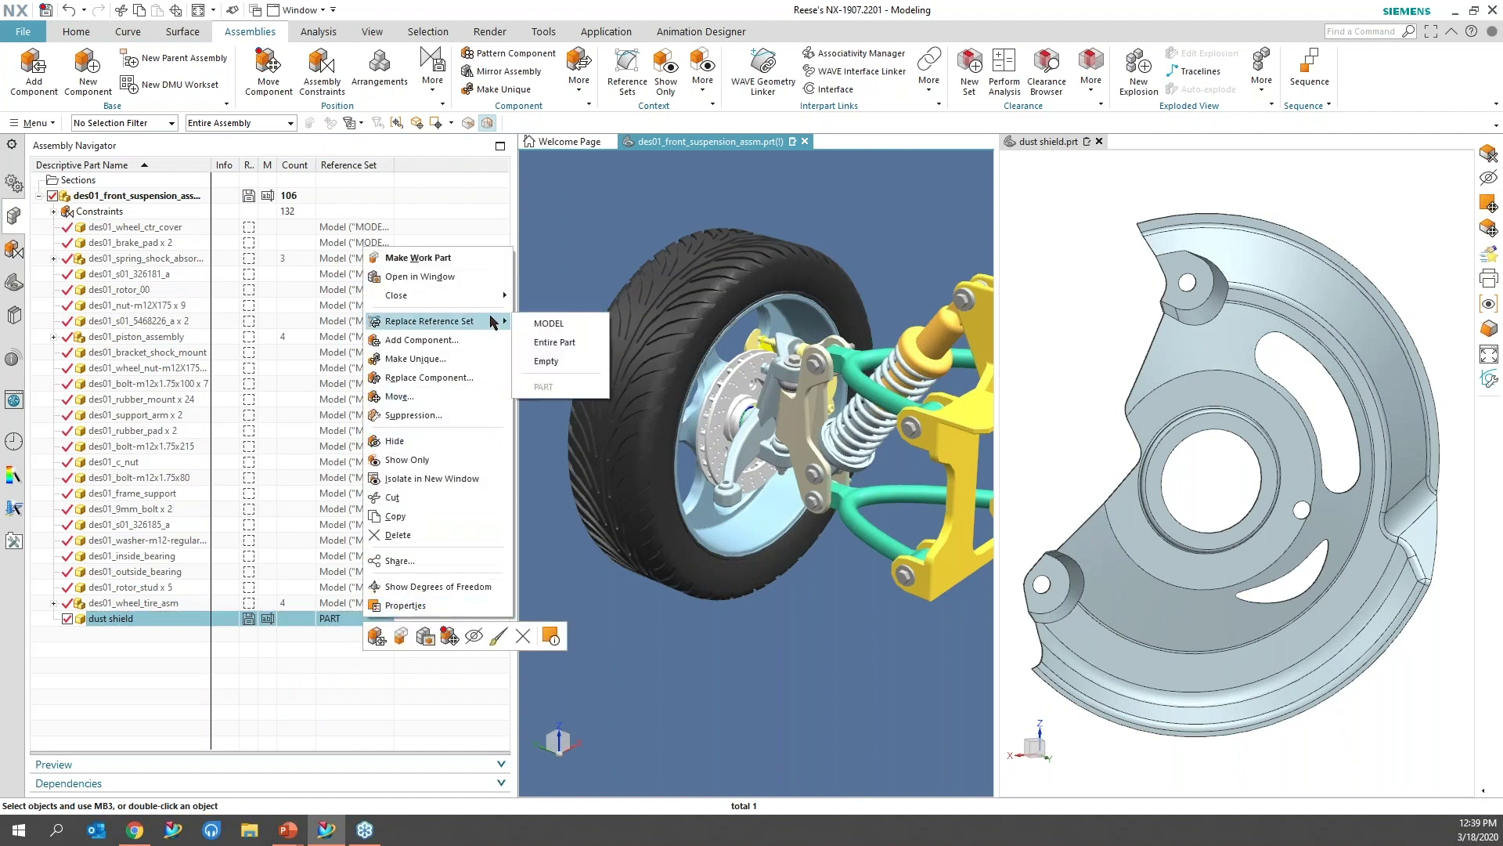
{"action": "left_click", "coordinate": [562, 324]}
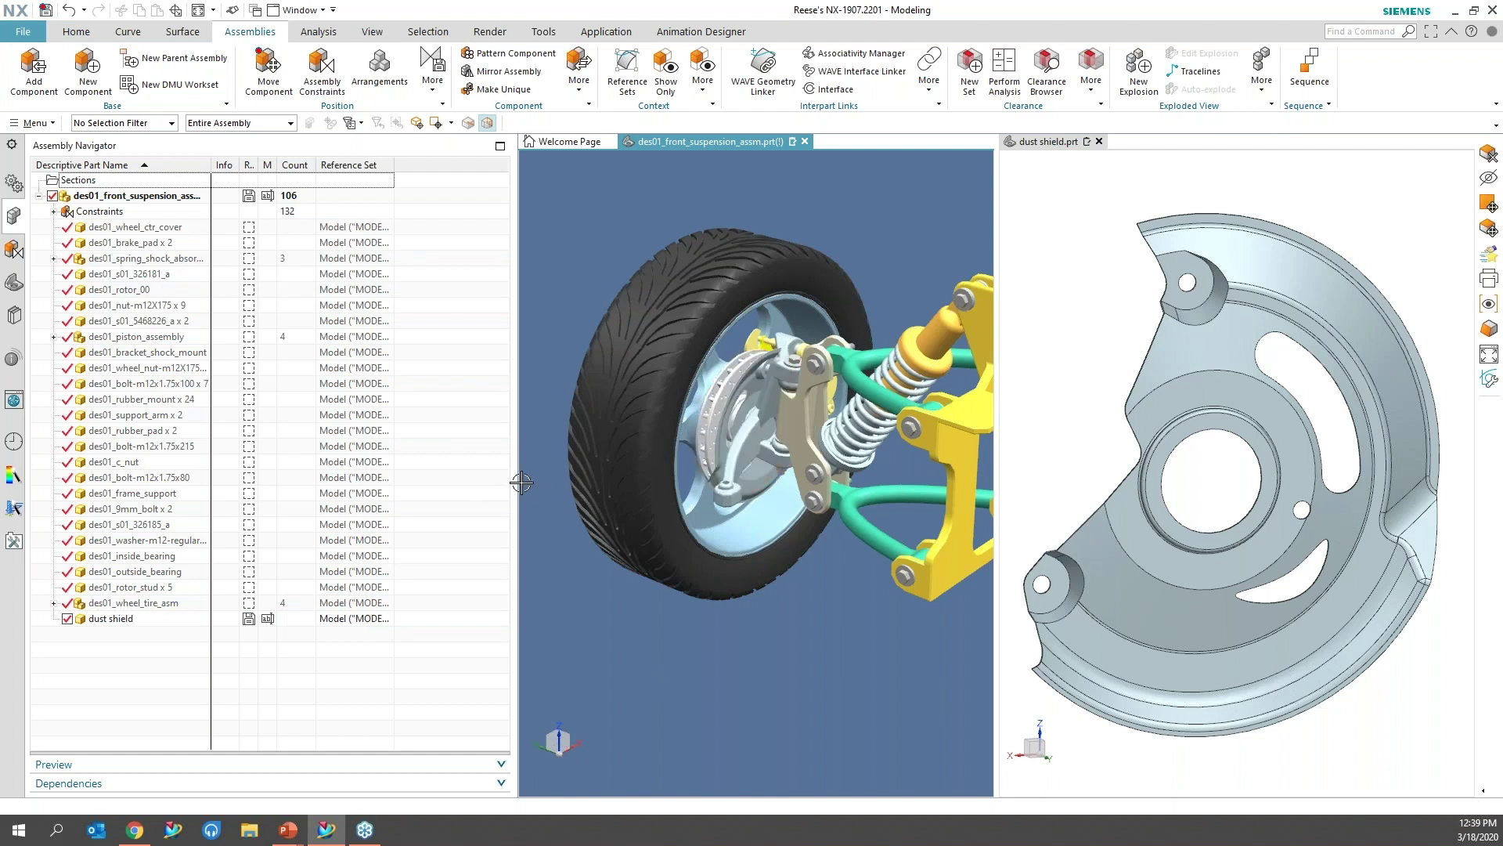
{"action": "left_click_drag", "start_coordinate": [522, 483], "coordinate": [252, 509]}
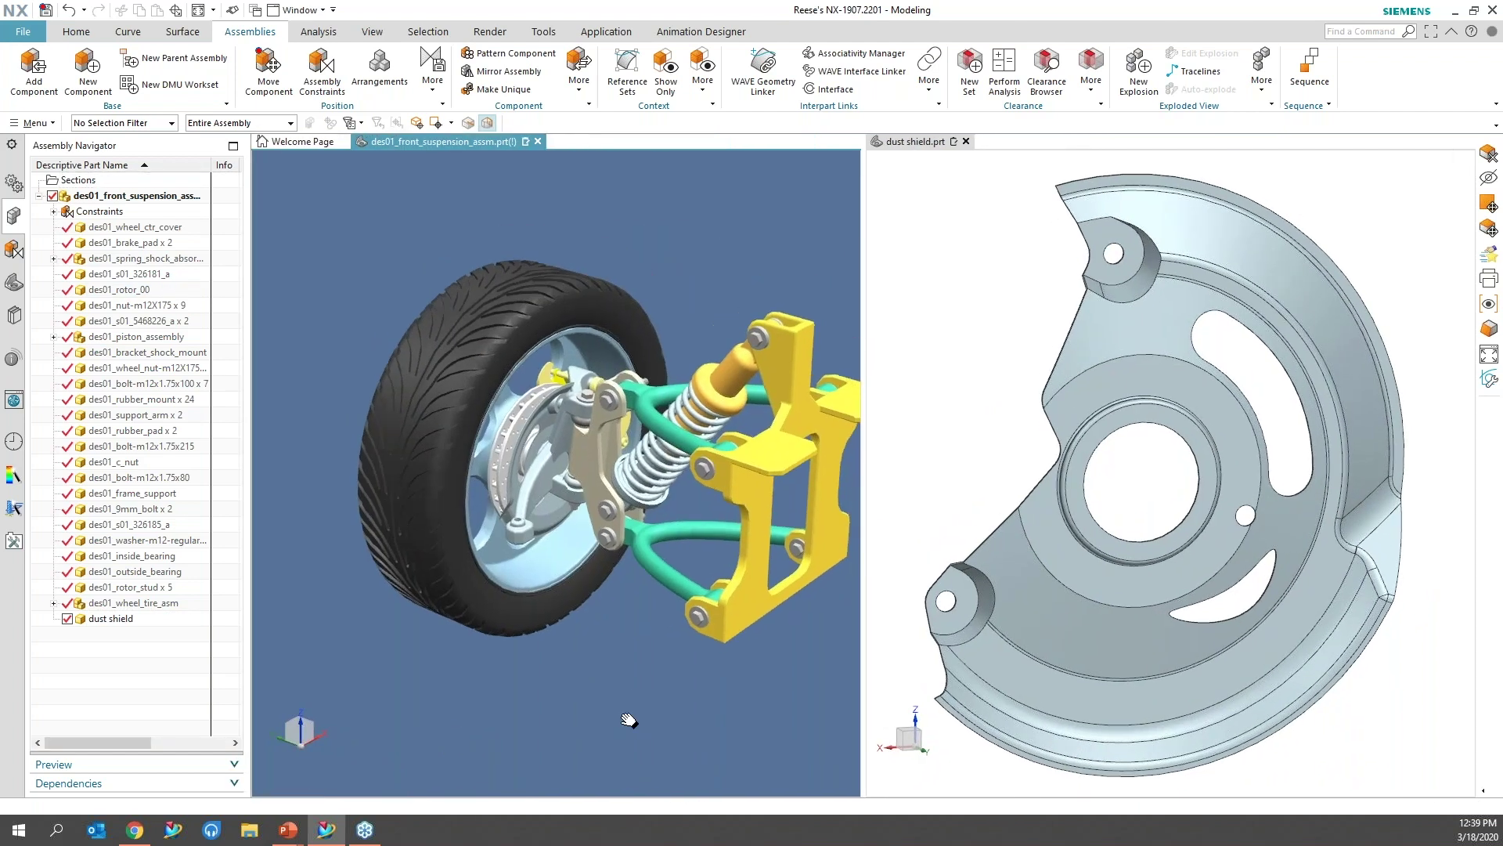
Step: Hide every component in the assembly except des01_s01_326185_a and the dust shield by inverting the selection
{"action": "scroll", "coordinate": [564, 652], "scroll_direction": "down", "scroll_amount": 3}
{"action": "right_click", "coordinate": [545, 623]}
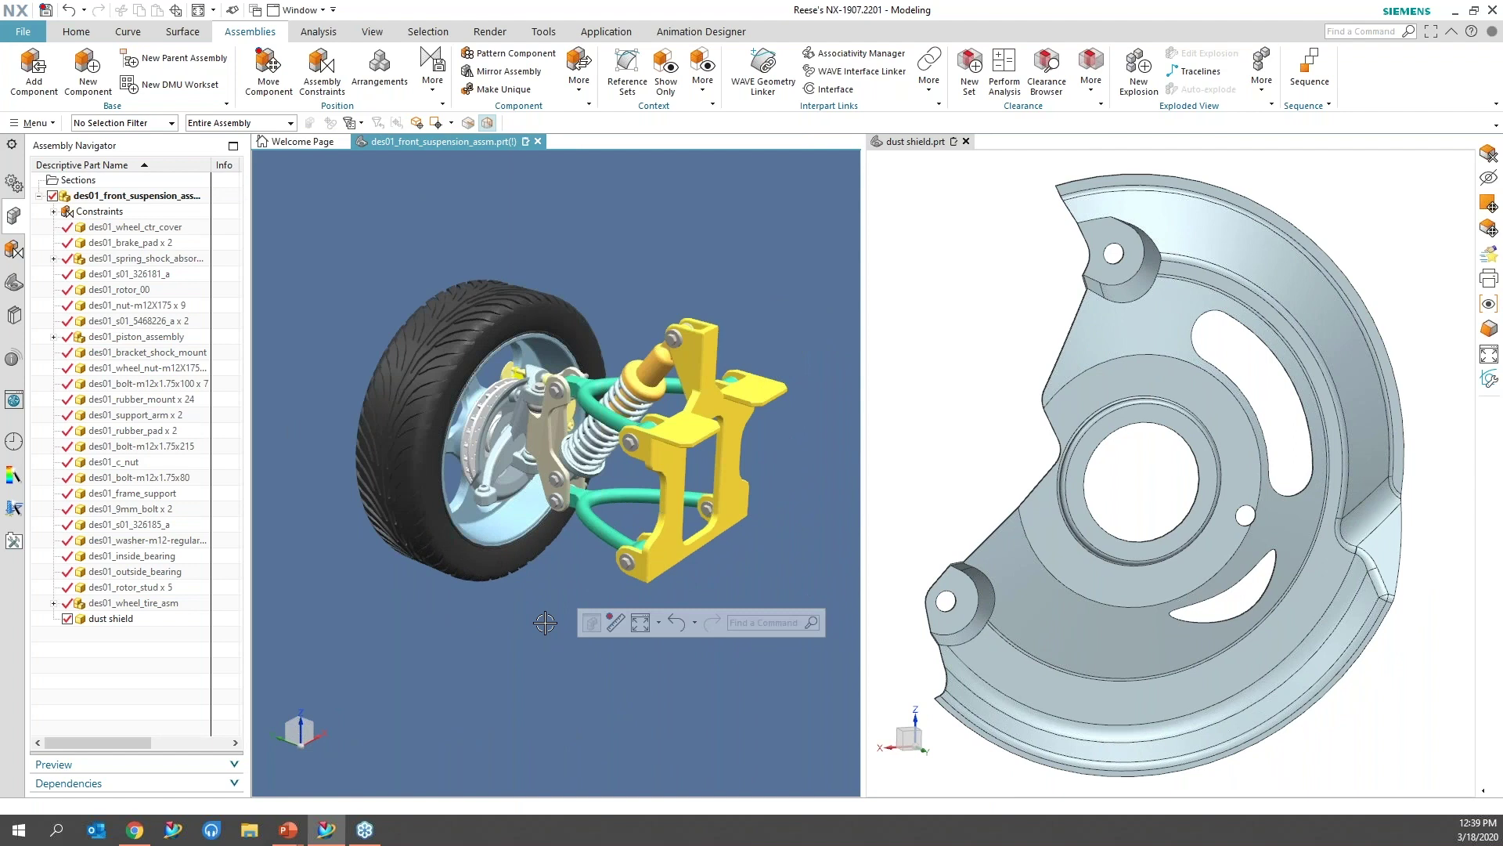
{"action": "key", "text": "ctrl+b"}
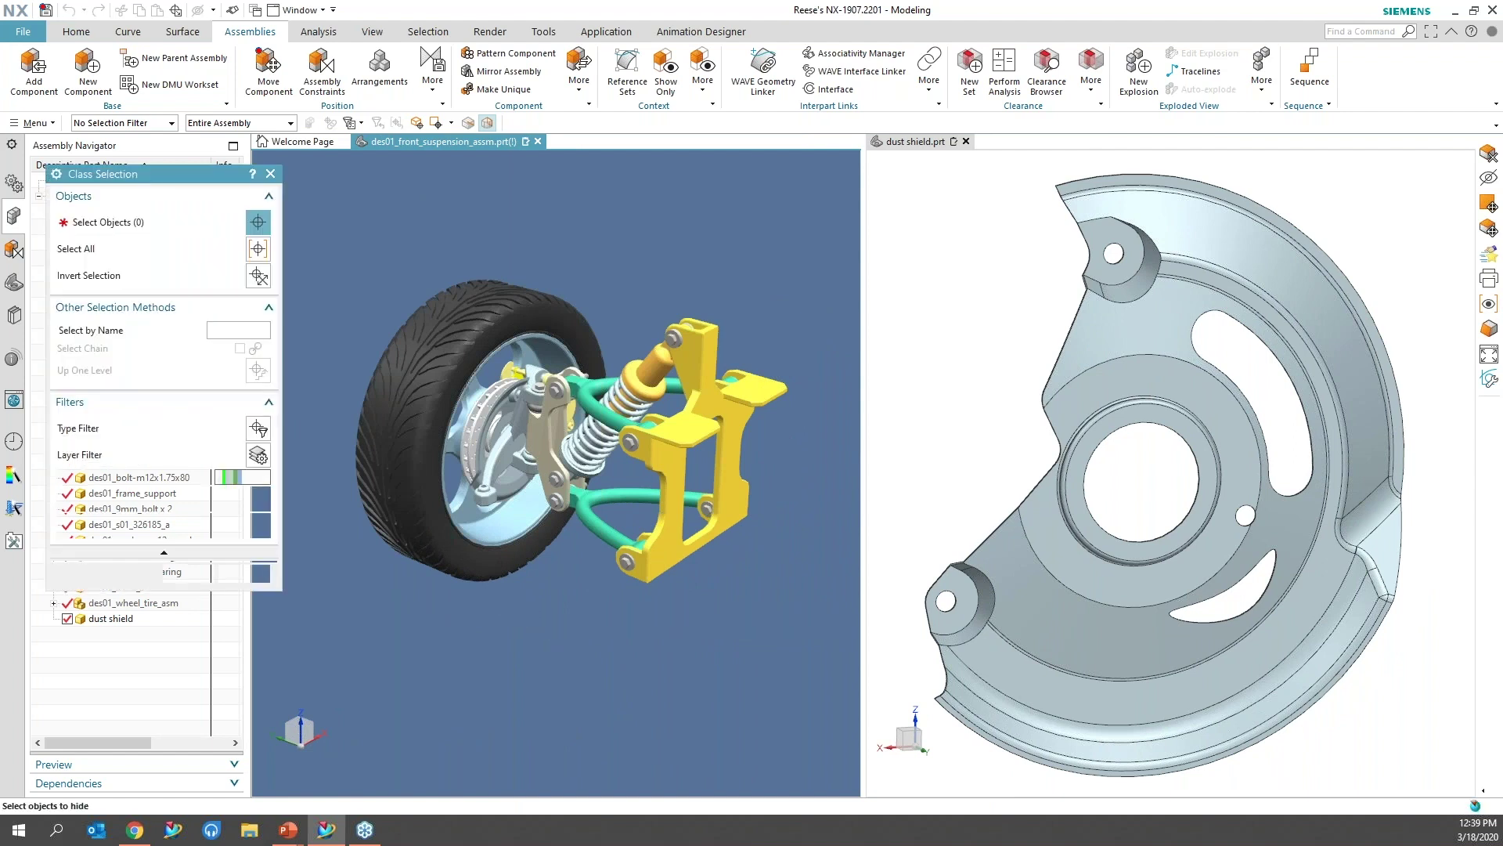
{"action": "left_click", "coordinate": [494, 467]}
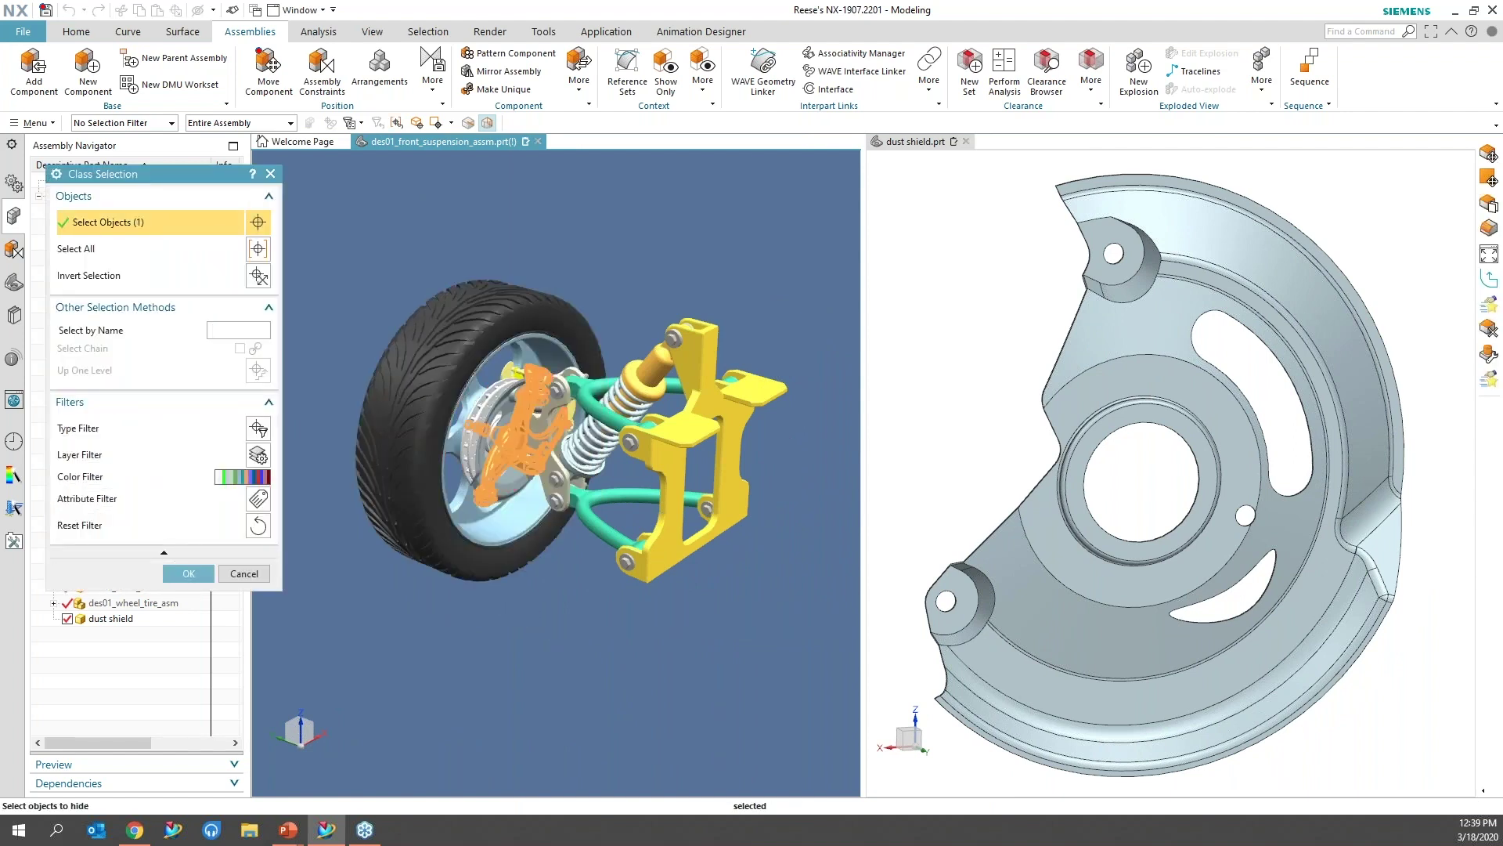
{"action": "left_click", "coordinate": [502, 450]}
{"action": "left_click", "coordinate": [471, 455]}
{"action": "left_click", "coordinate": [470, 455], "text": "shift"}
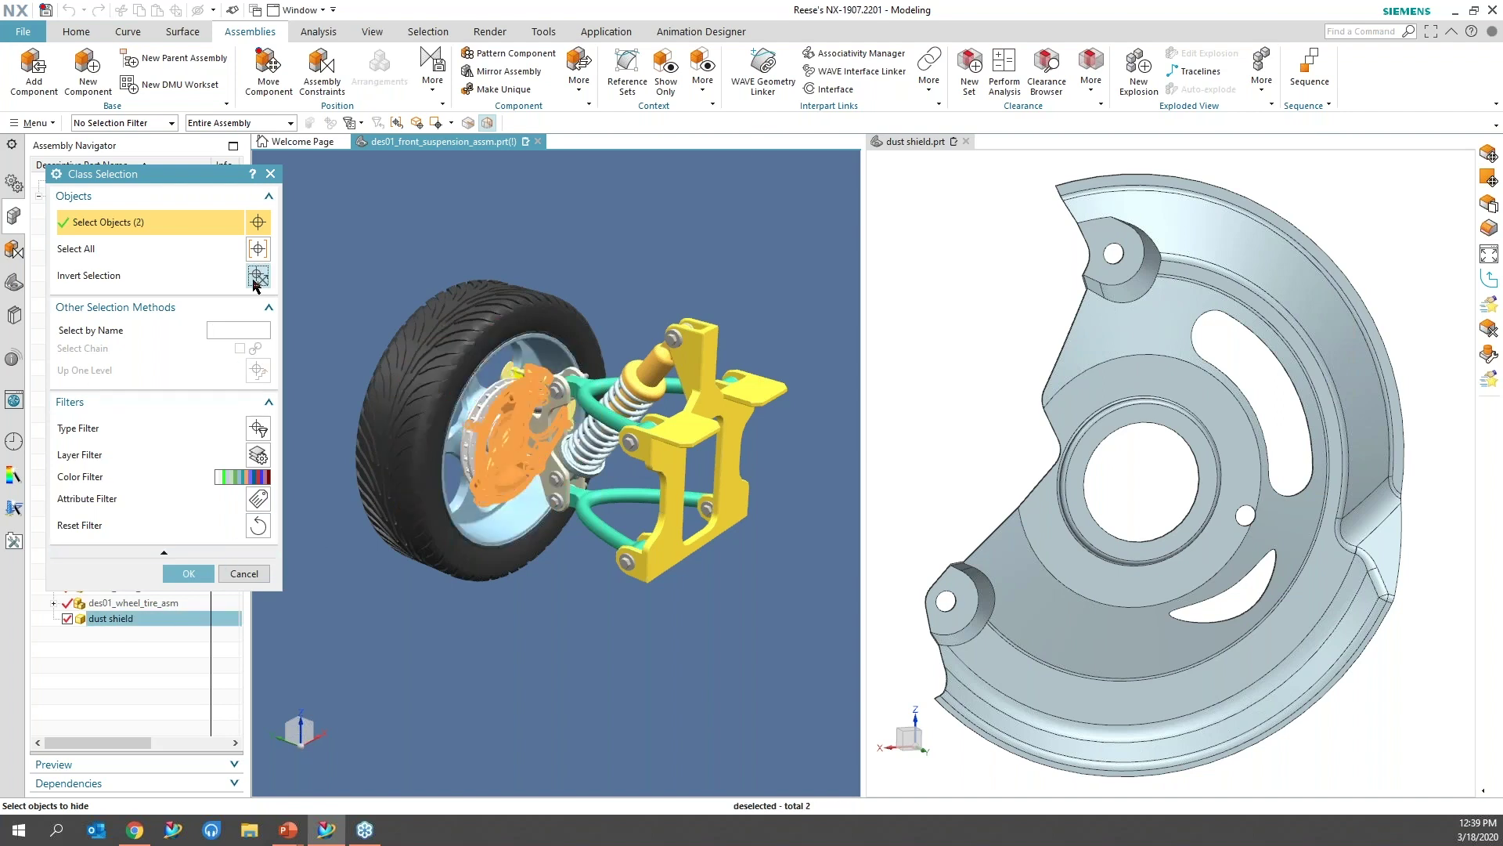
{"action": "left_click", "coordinate": [258, 276]}
{"action": "left_click", "coordinate": [189, 574]}
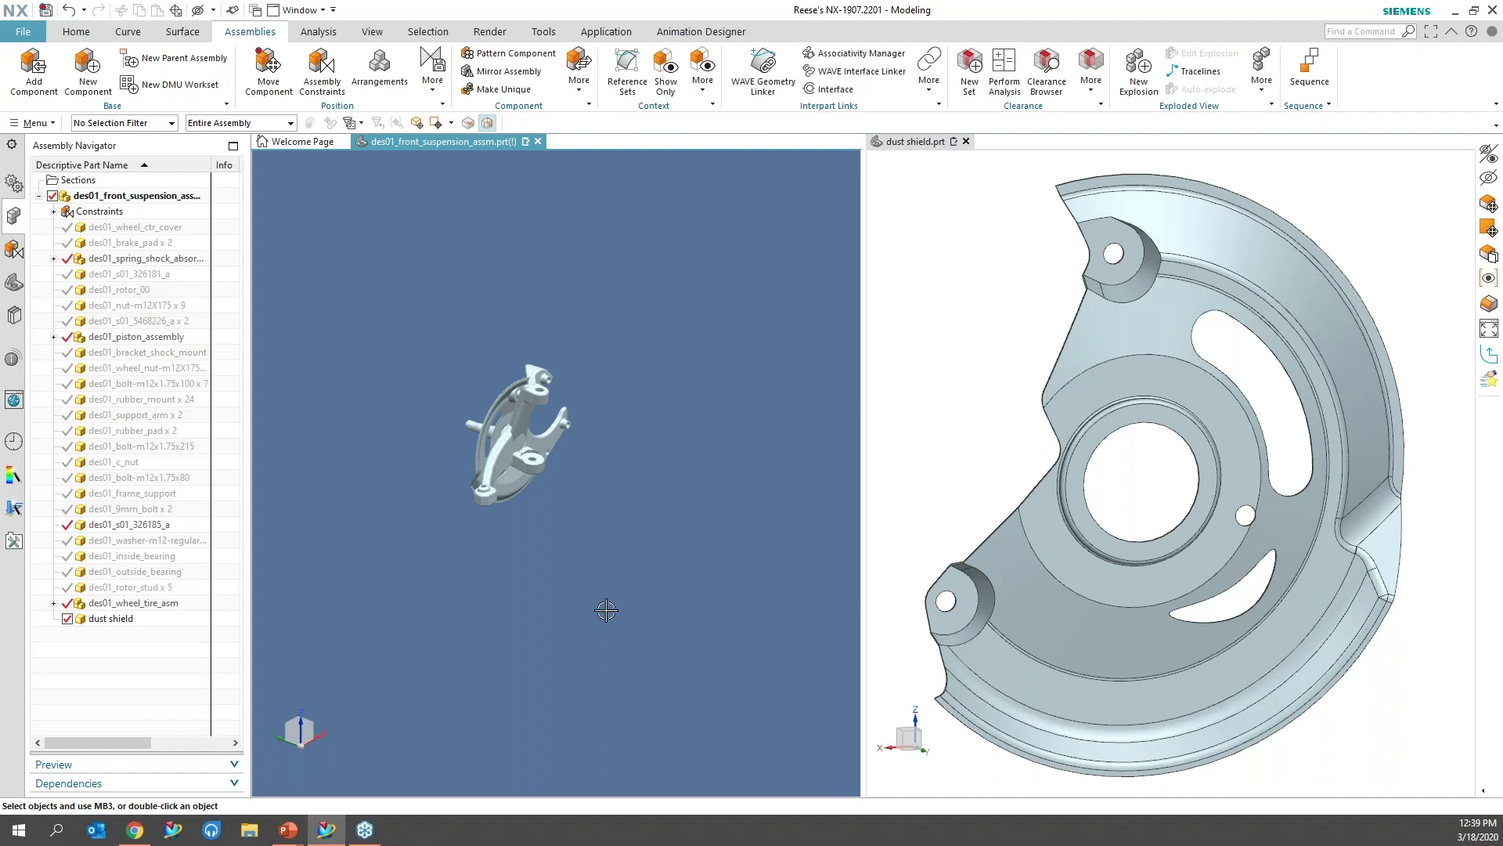
Step: Change the display color of the des01_s01_326185_a component to orange
{"action": "key", "text": "ctrl+j"}
{"action": "key", "text": "ctrl+a"}
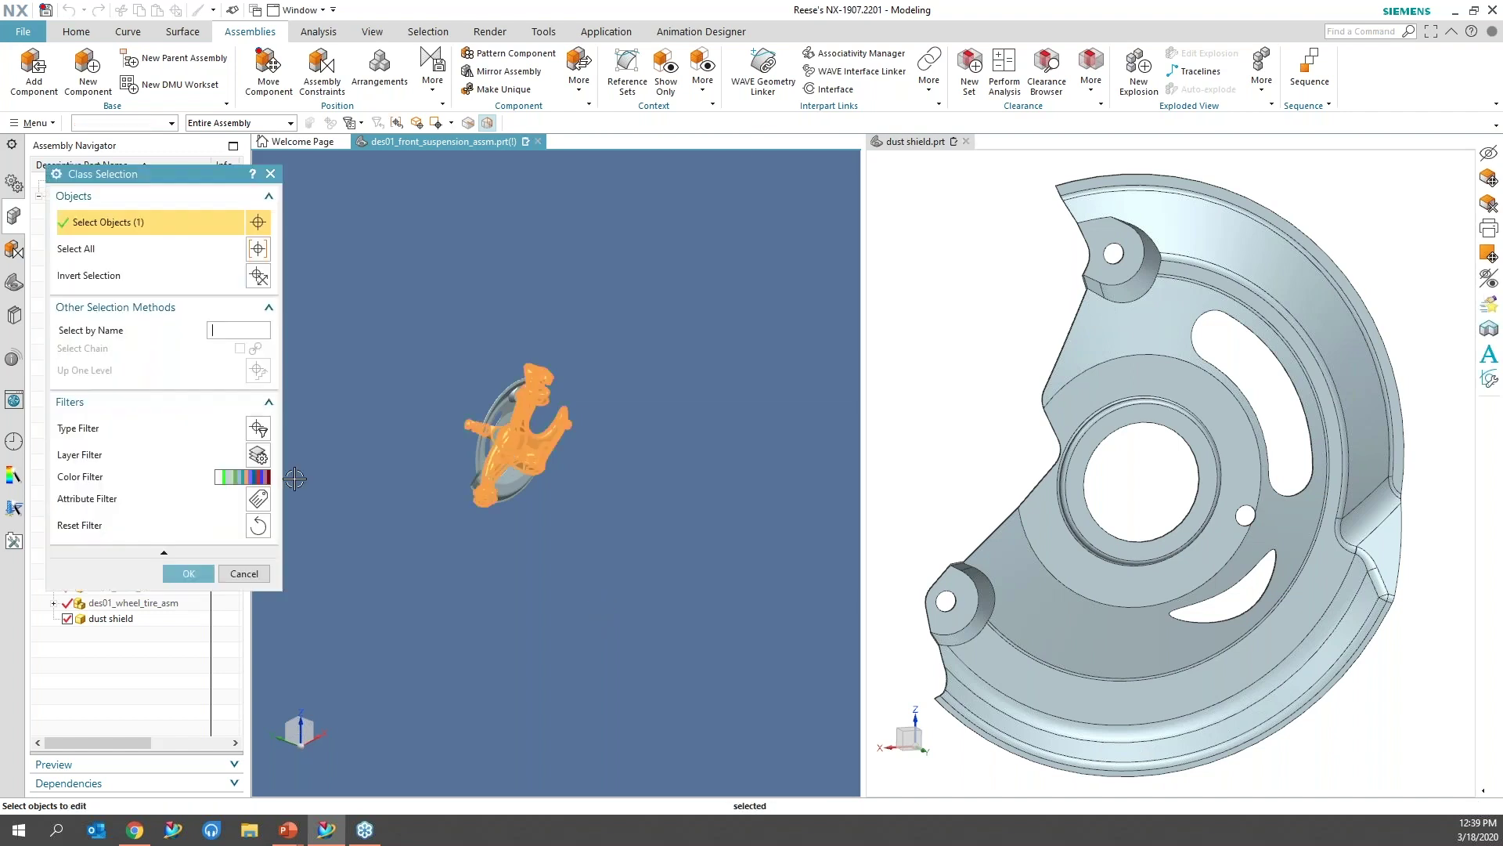
{"action": "left_click", "coordinate": [188, 573]}
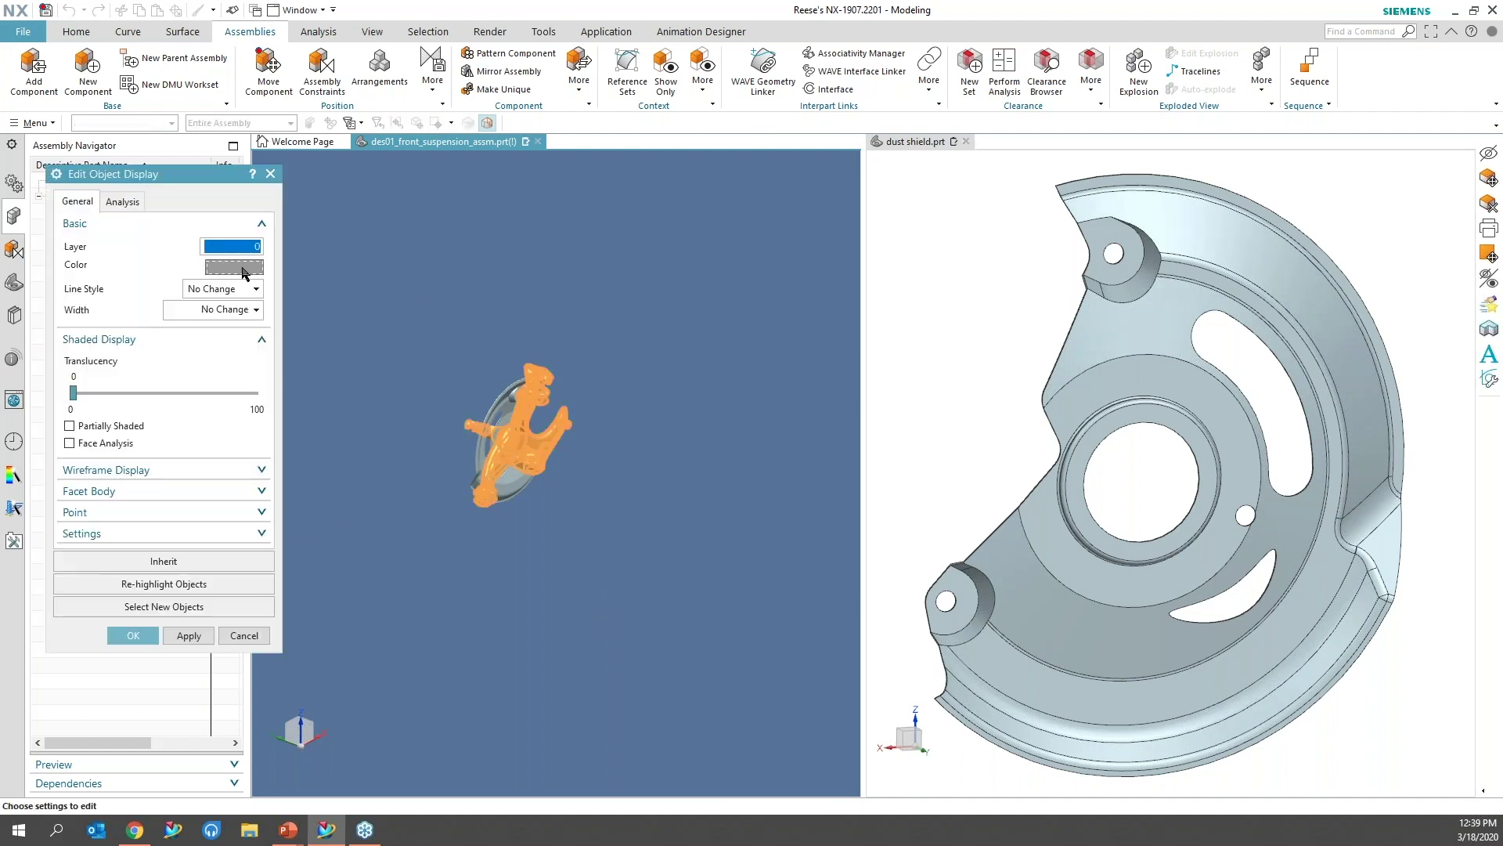
{"action": "left_click", "coordinate": [244, 267]}
{"action": "left_click", "coordinate": [256, 299]}
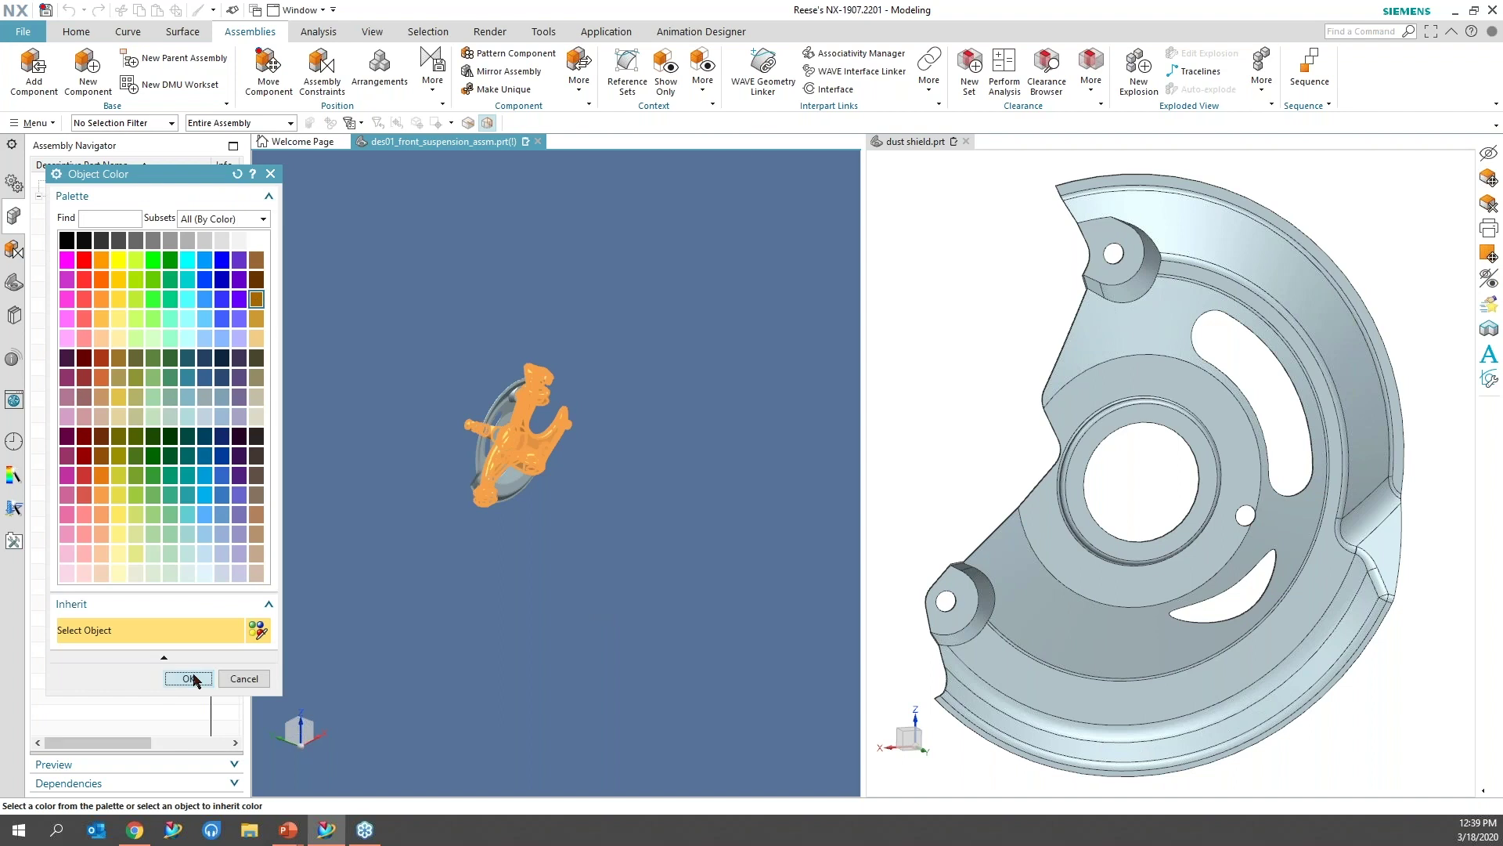
{"action": "left_click", "coordinate": [192, 680]}
{"action": "left_click", "coordinate": [156, 638]}
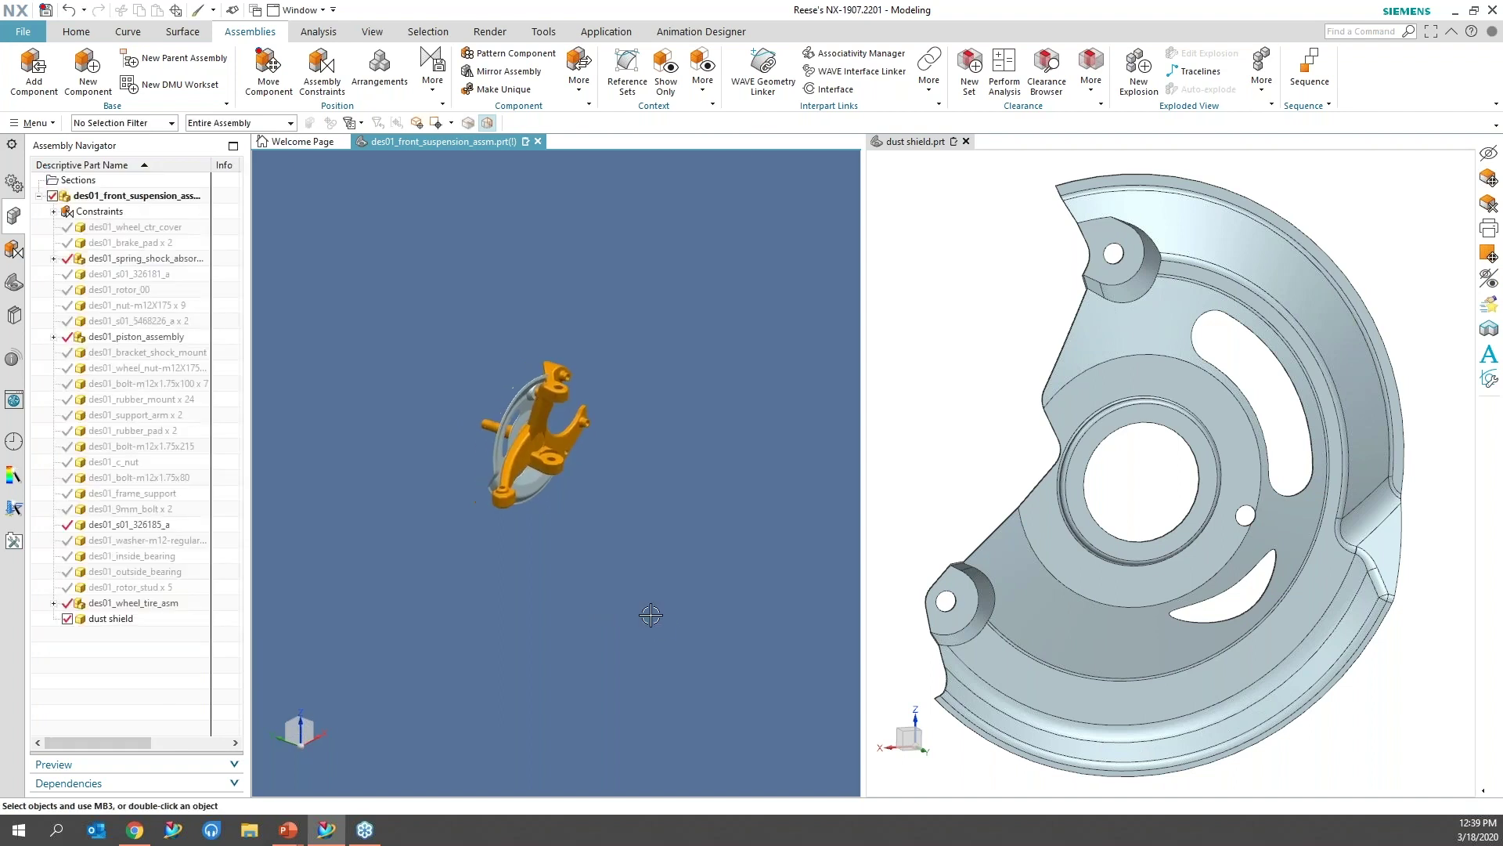
{"action": "scroll", "coordinate": [651, 614], "scroll_direction": "up", "scroll_amount": 6}
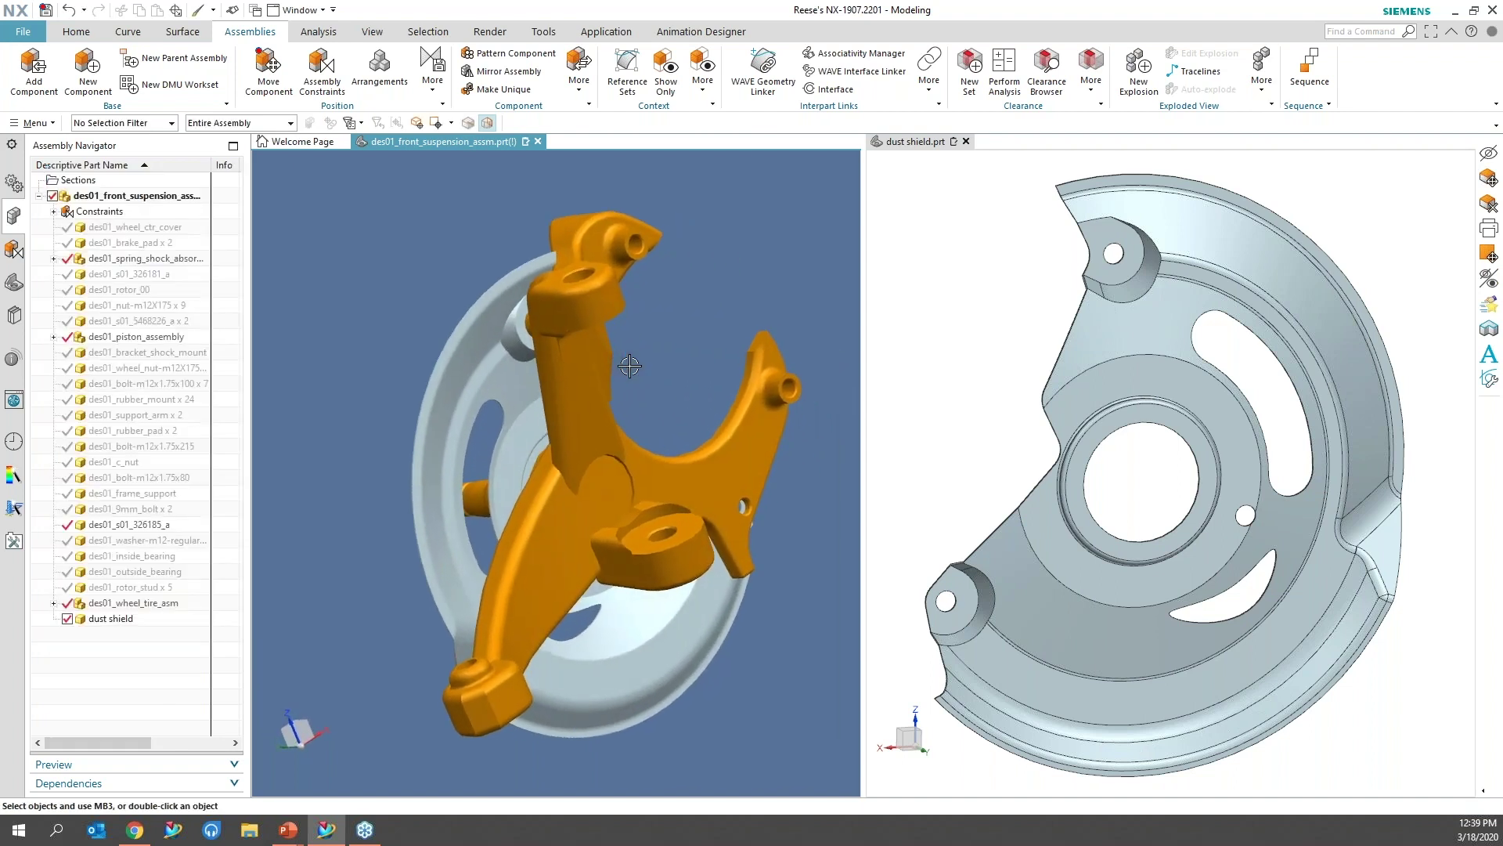
{"action": "middle_click_drag", "start_coordinate": [629, 366], "coordinate": [815, 712]}
{"action": "scroll", "coordinate": [815, 712], "scroll_direction": "up", "scroll_amount": 3}
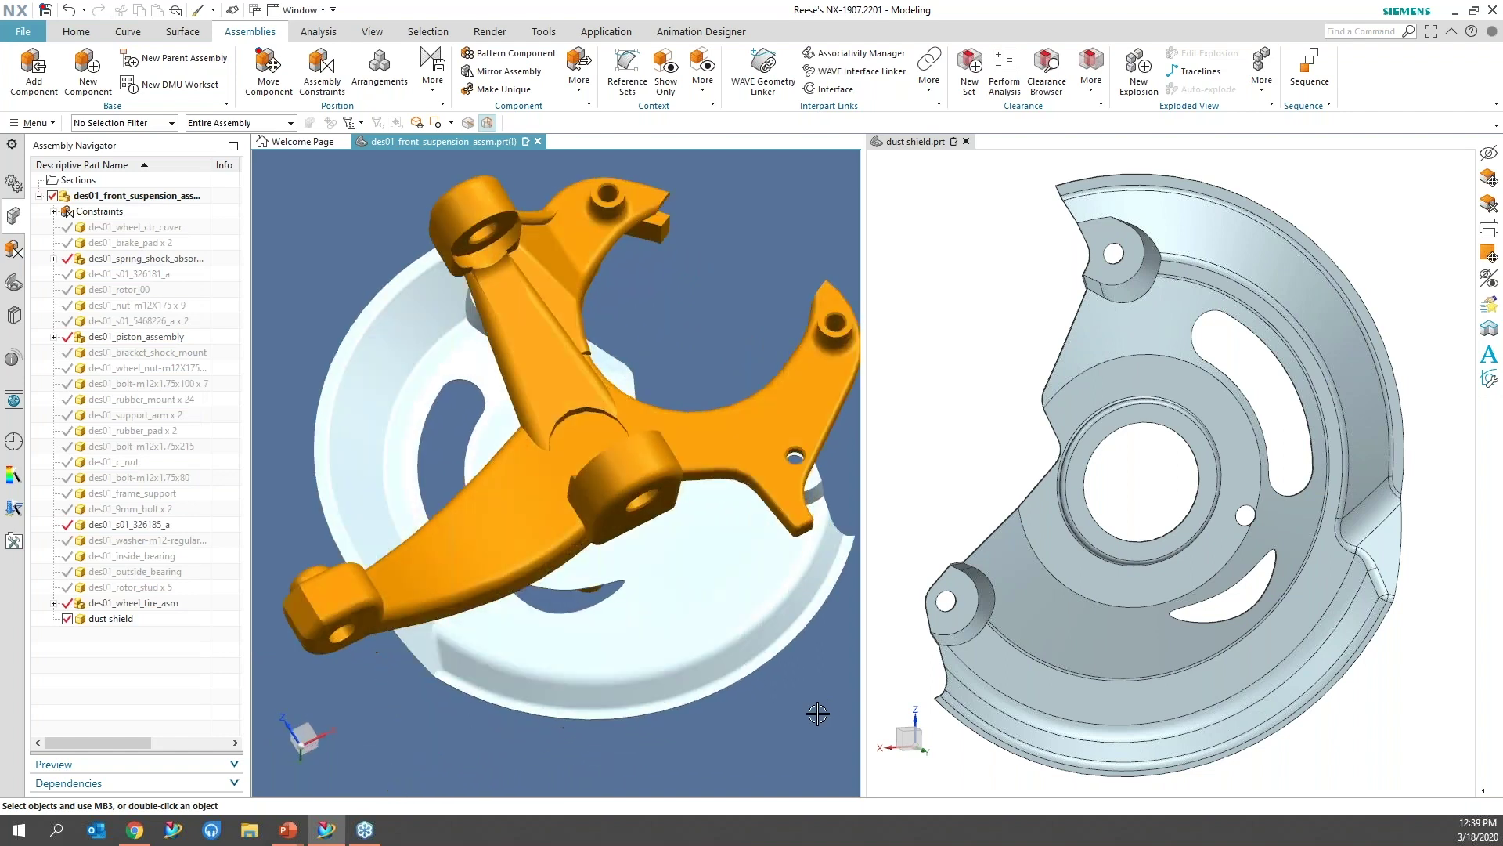
Step: Inspect how the dust shield fits against the orange des01_s01_326185_a component, especially around the upper mounting hole
{"action": "key", "text": "F8"}
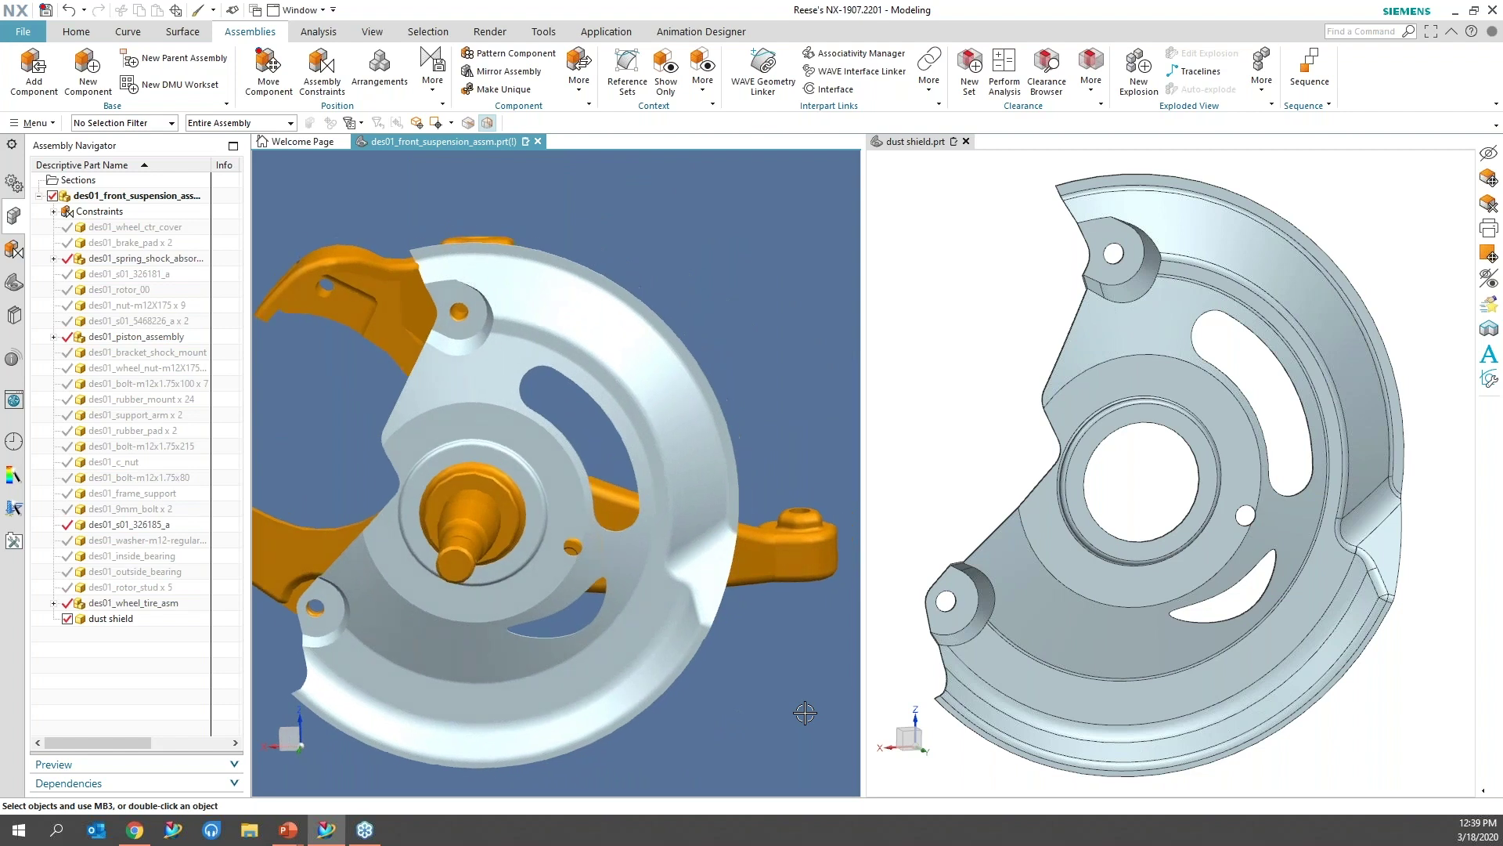
{"action": "left_click", "coordinate": [425, 368]}
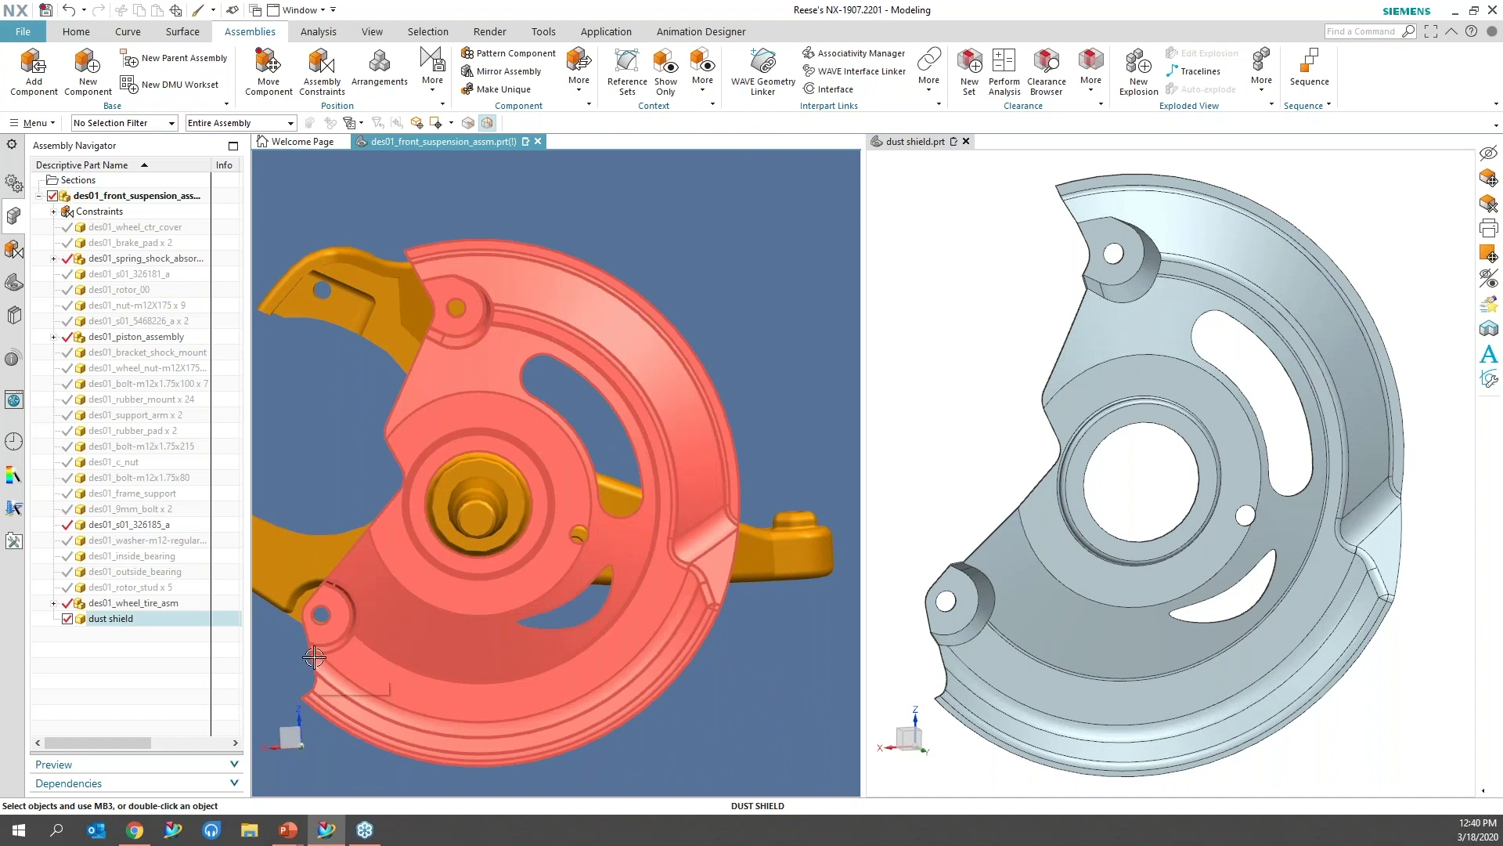
{"action": "key", "text": "Escape"}
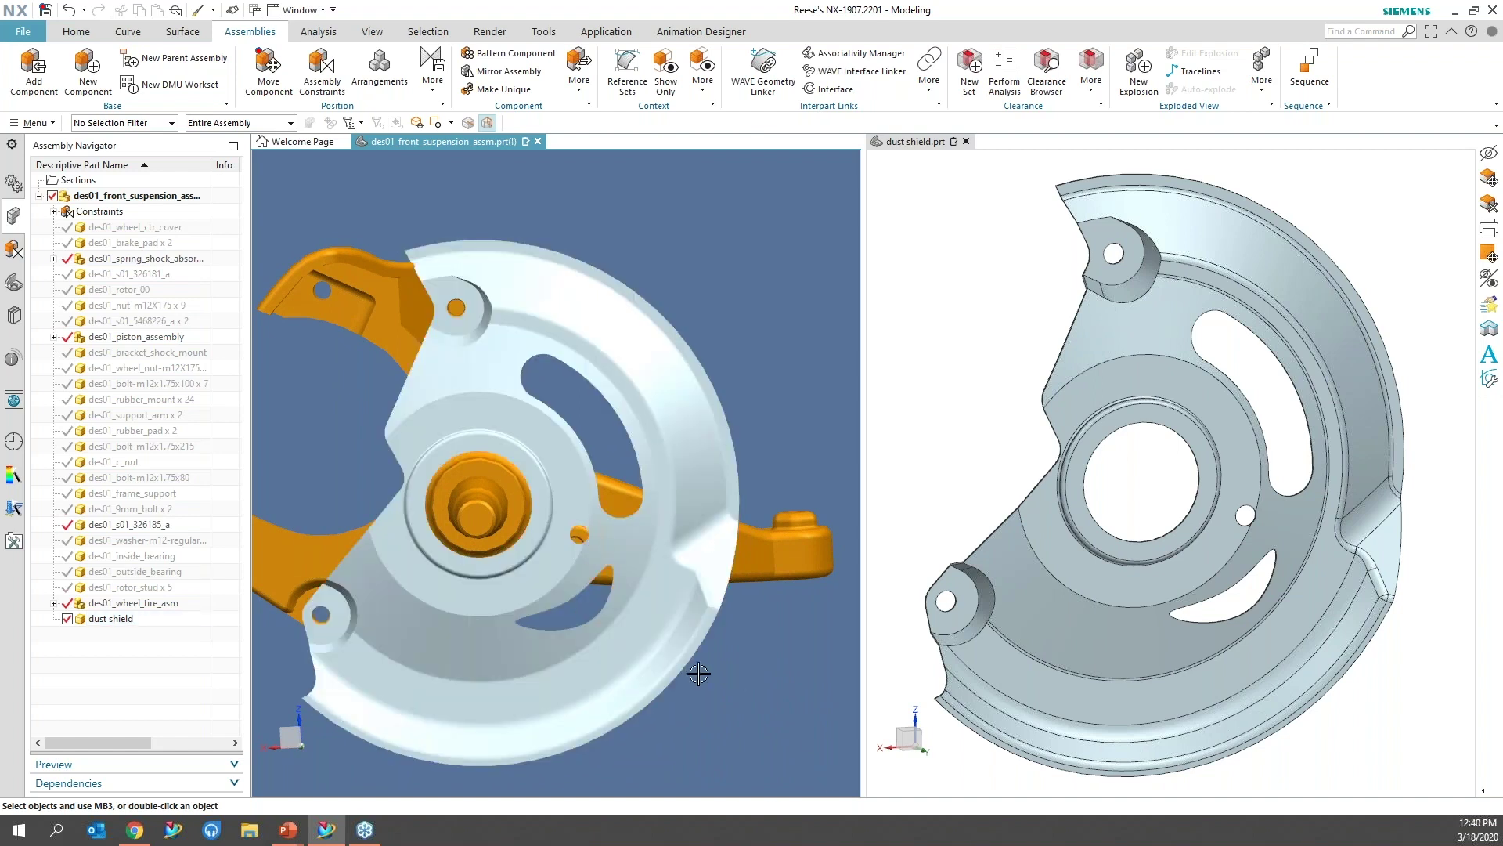
{"action": "middle_click_drag", "start_coordinate": [701, 675], "coordinate": [778, 679]}
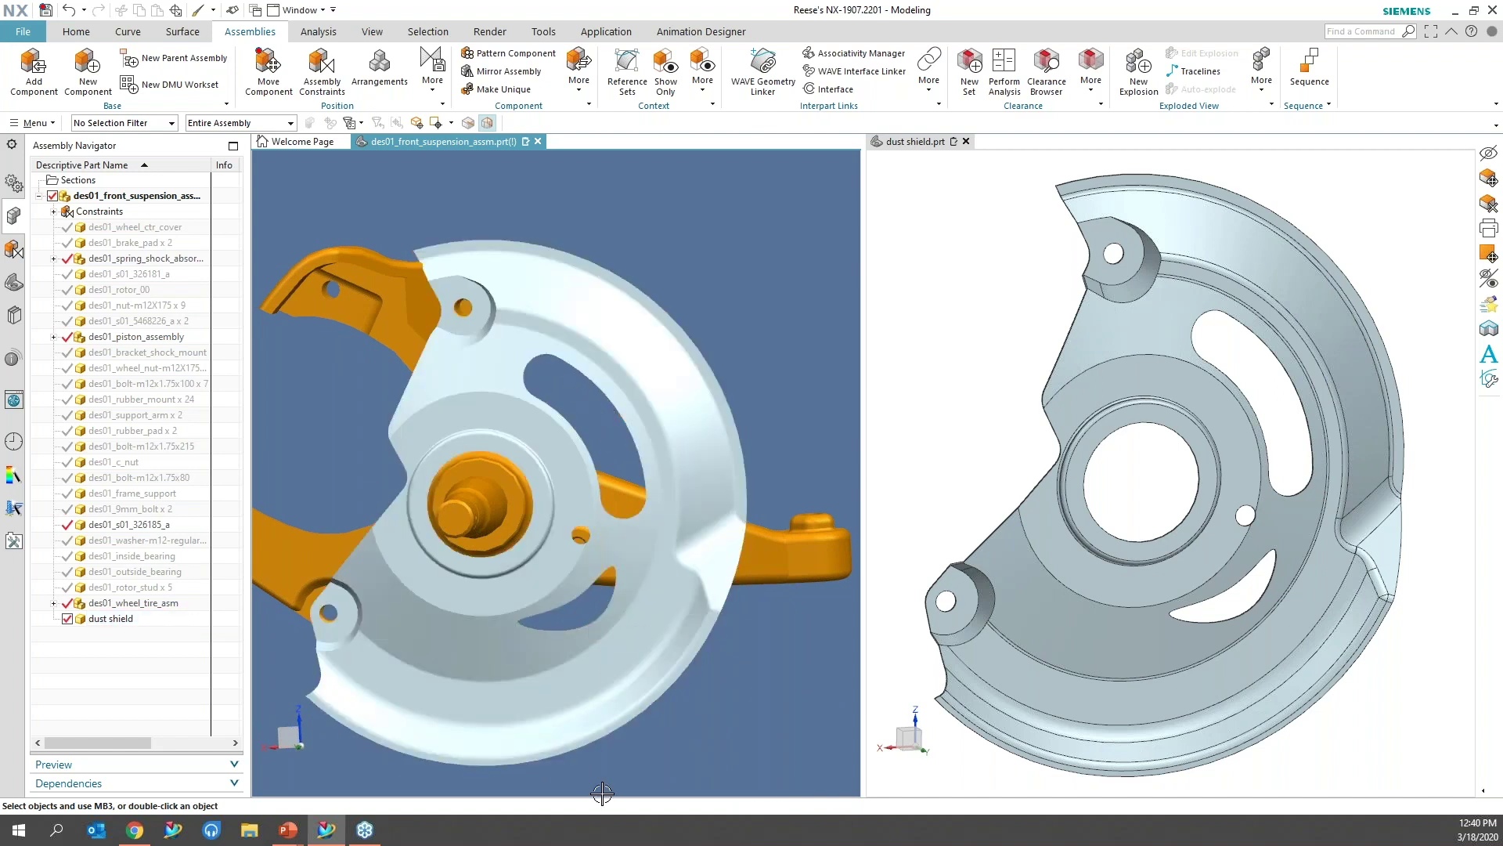
{"action": "middle_click_drag", "start_coordinate": [652, 764], "coordinate": [767, 752]}
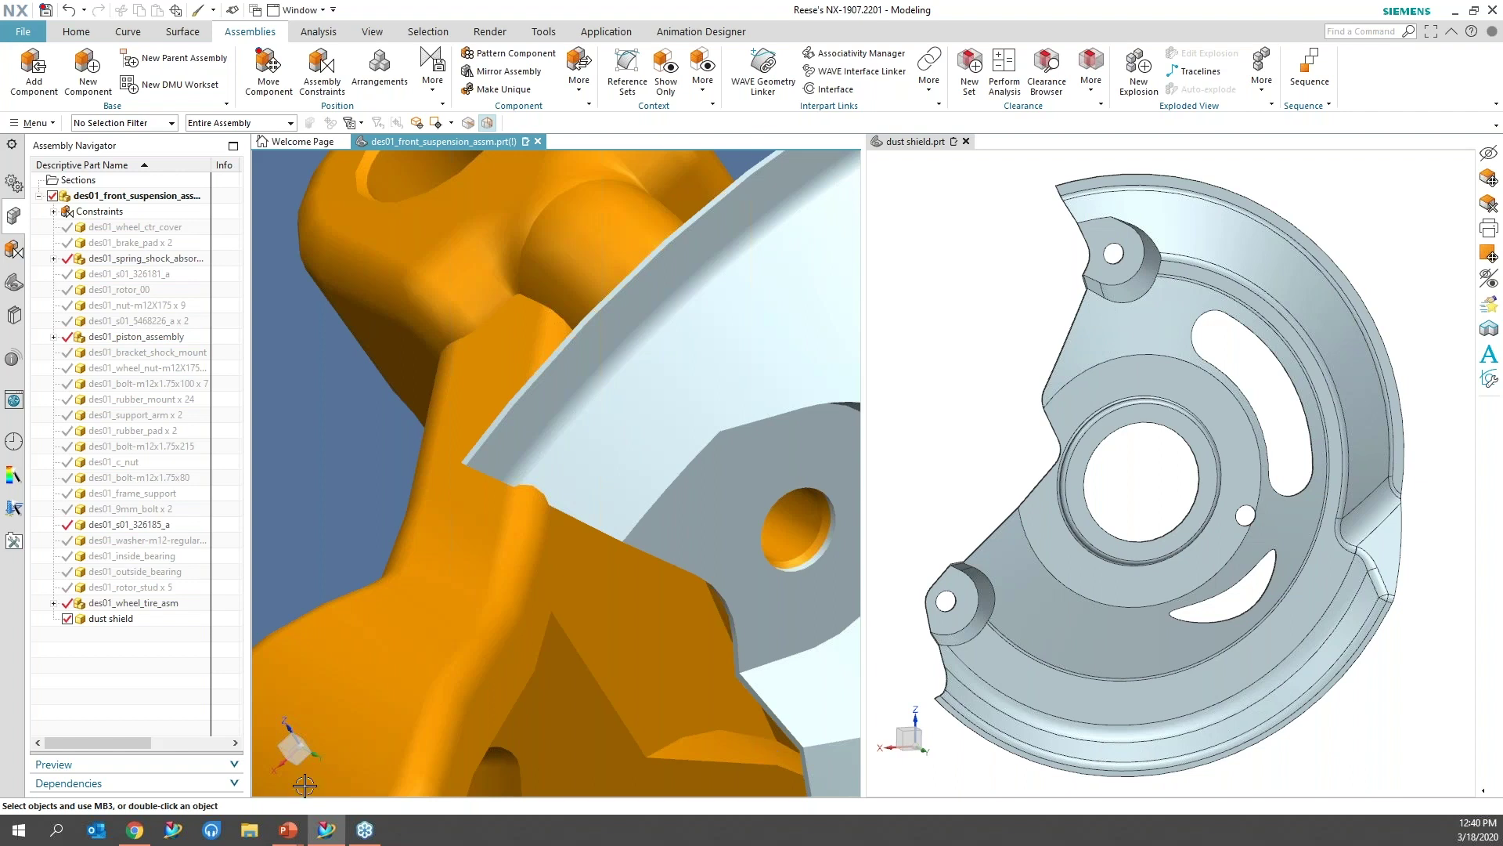
Step: Activate the dust shield part window, widen it relative to the assembly window, and frame the upper mounting boss
{"action": "left_click", "coordinate": [1235, 474]}
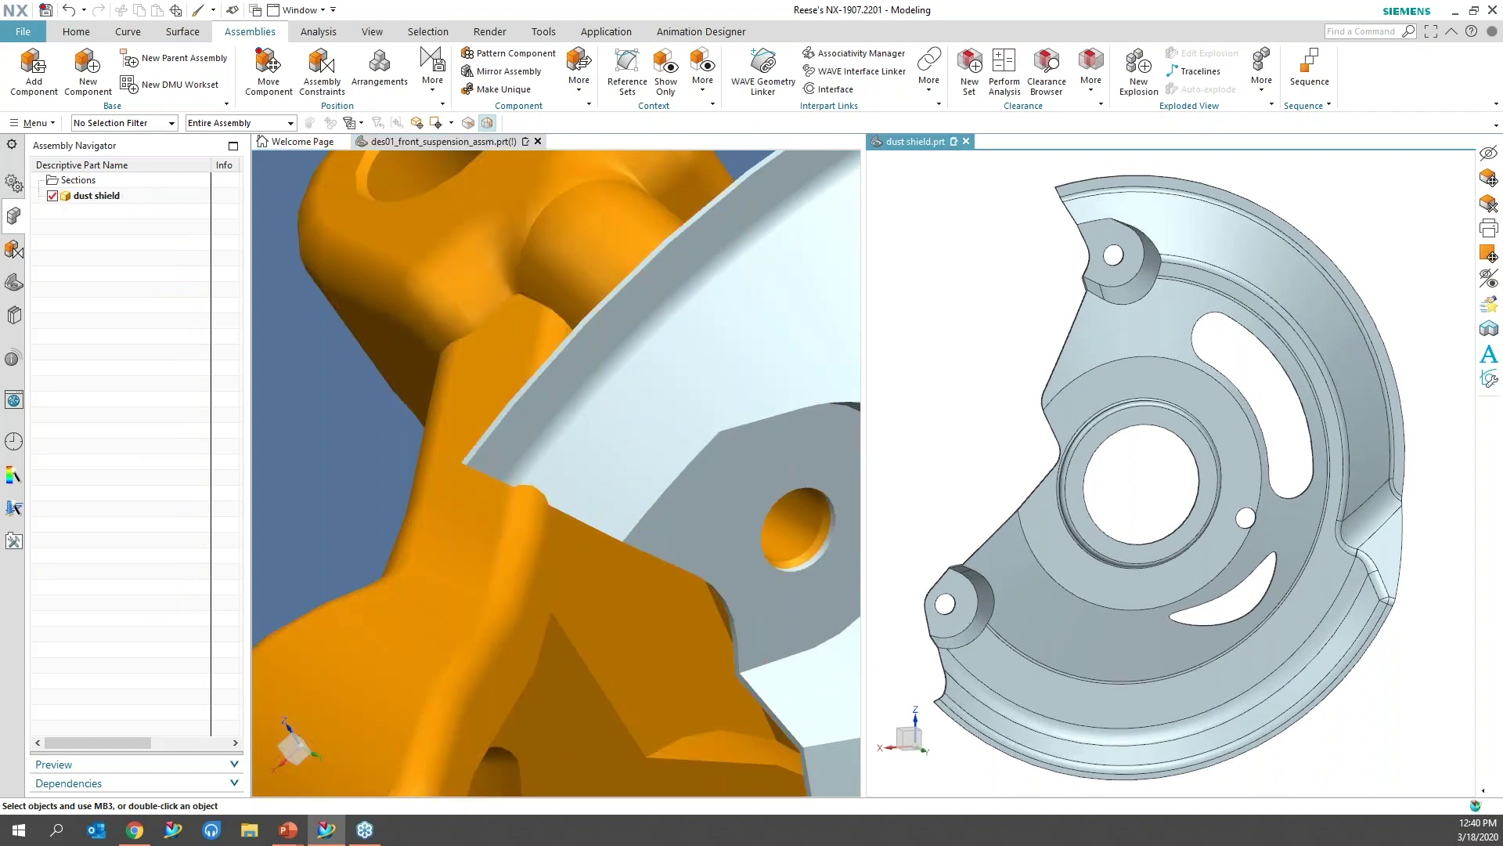
{"action": "scroll", "coordinate": [1103, 327], "scroll_direction": "up", "scroll_amount": 5}
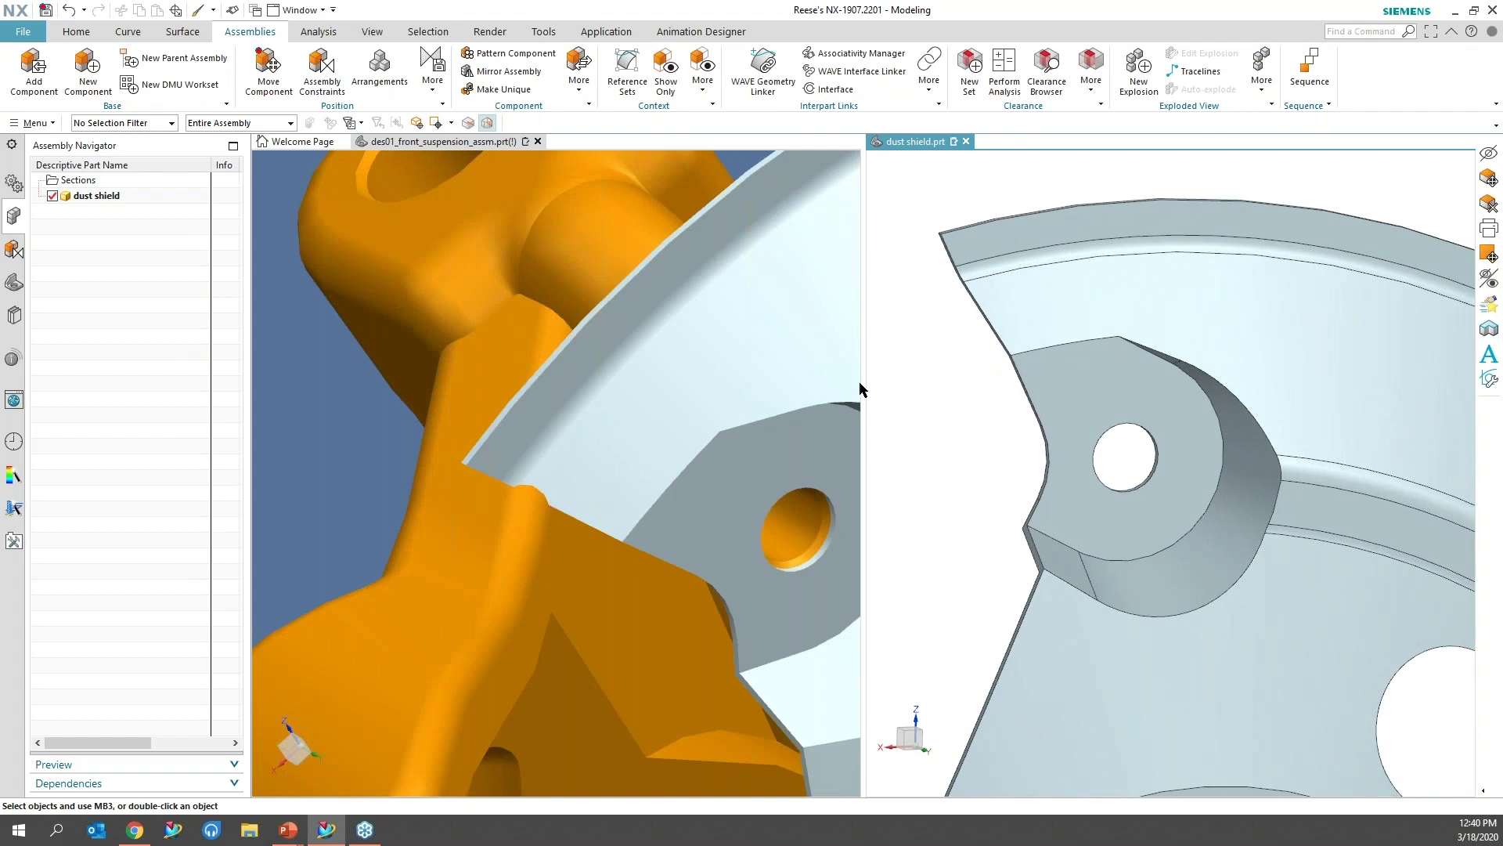
{"action": "left_click_drag", "start_coordinate": [860, 389], "coordinate": [622, 376]}
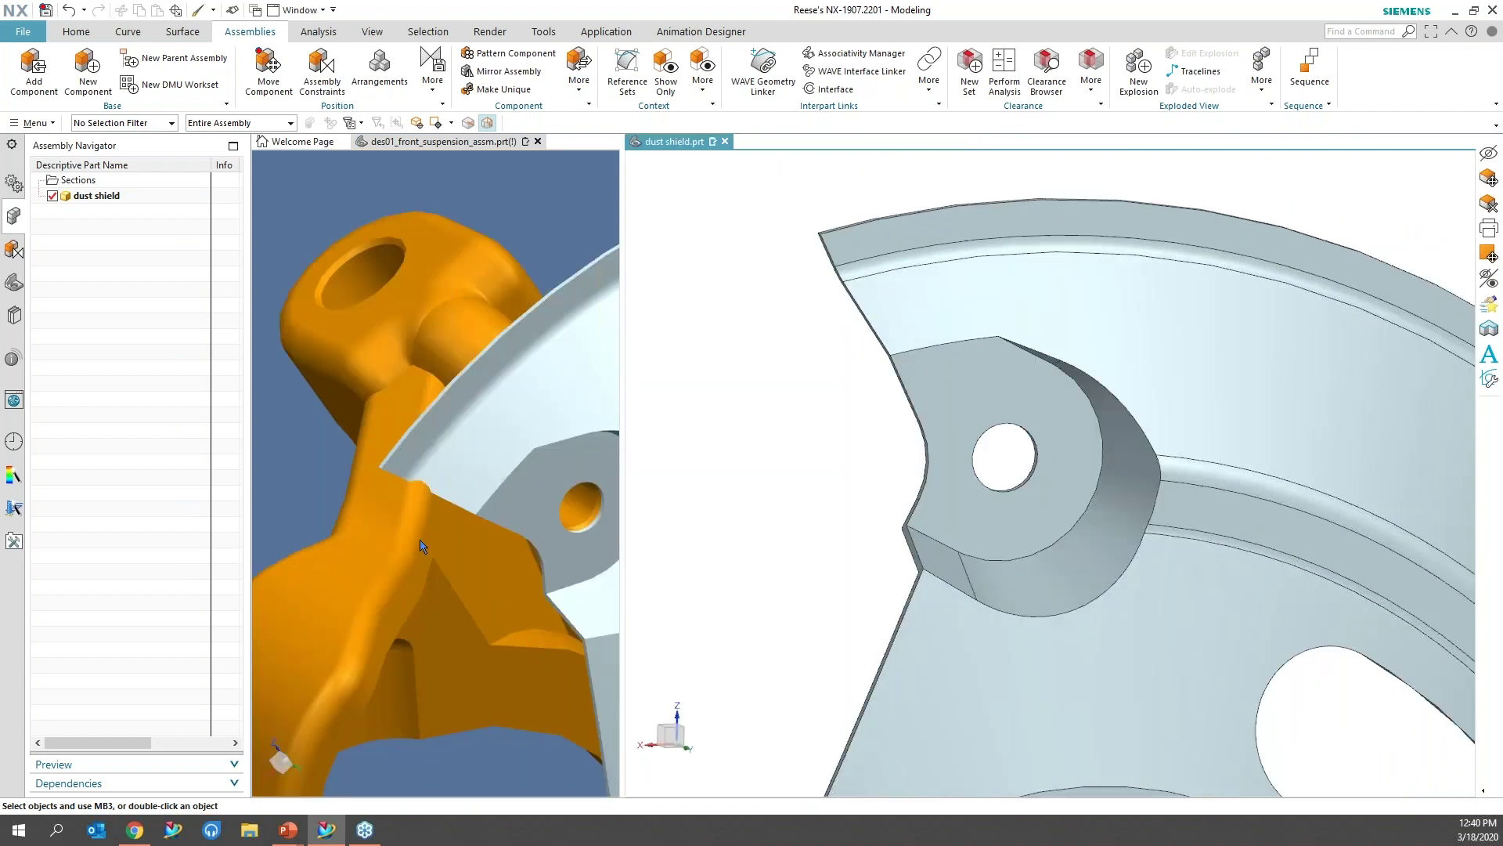
{"action": "middle_click_drag", "start_coordinate": [895, 421], "coordinate": [780, 535]}
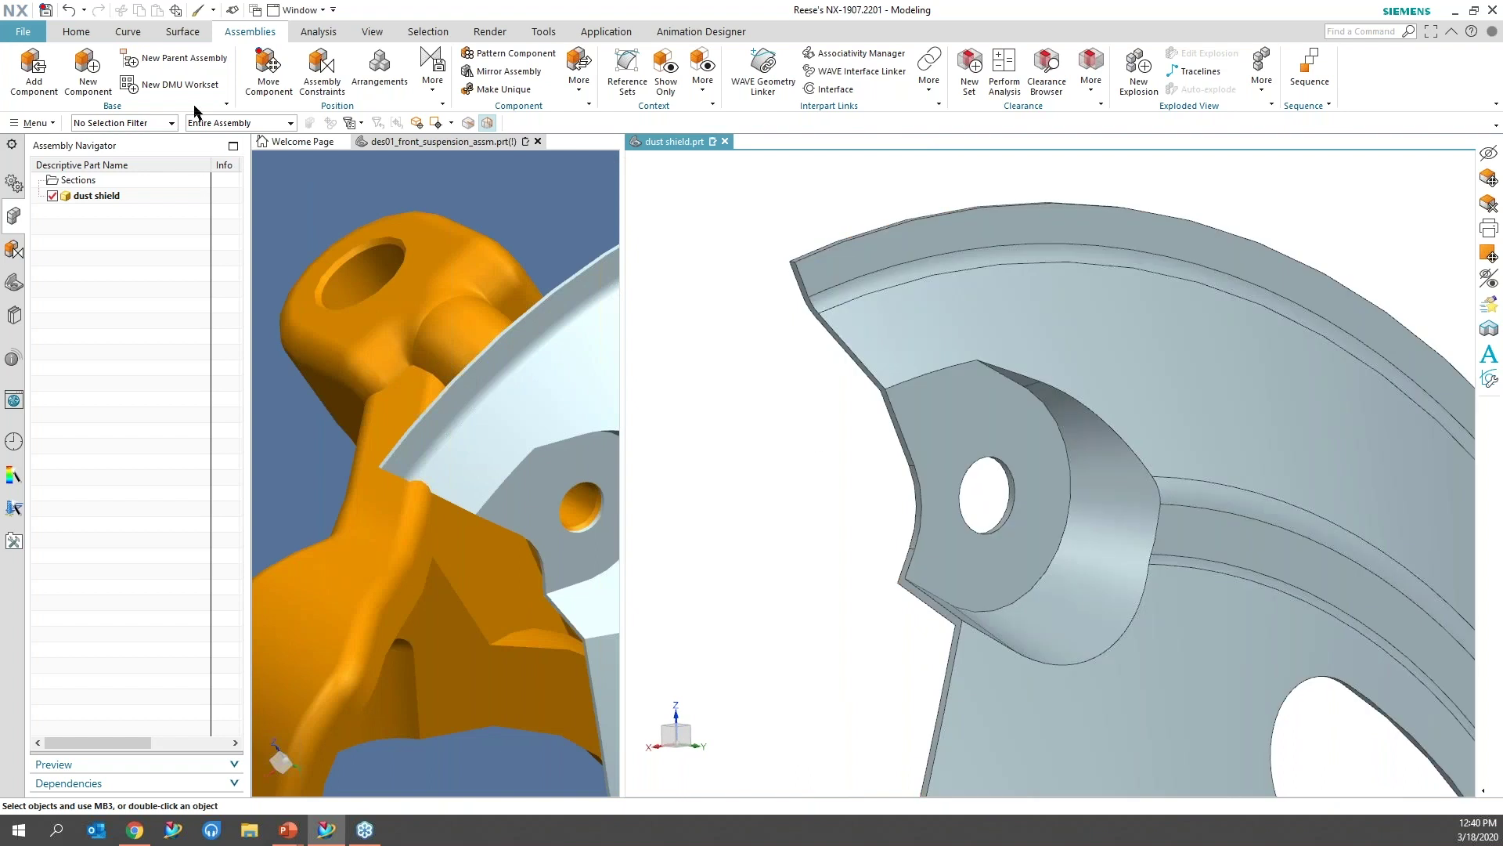
Step: Check the radius and length of the curved edge beside the upper mounting hole with Measure, leaving no measurement behind
{"action": "left_click", "coordinate": [76, 32]}
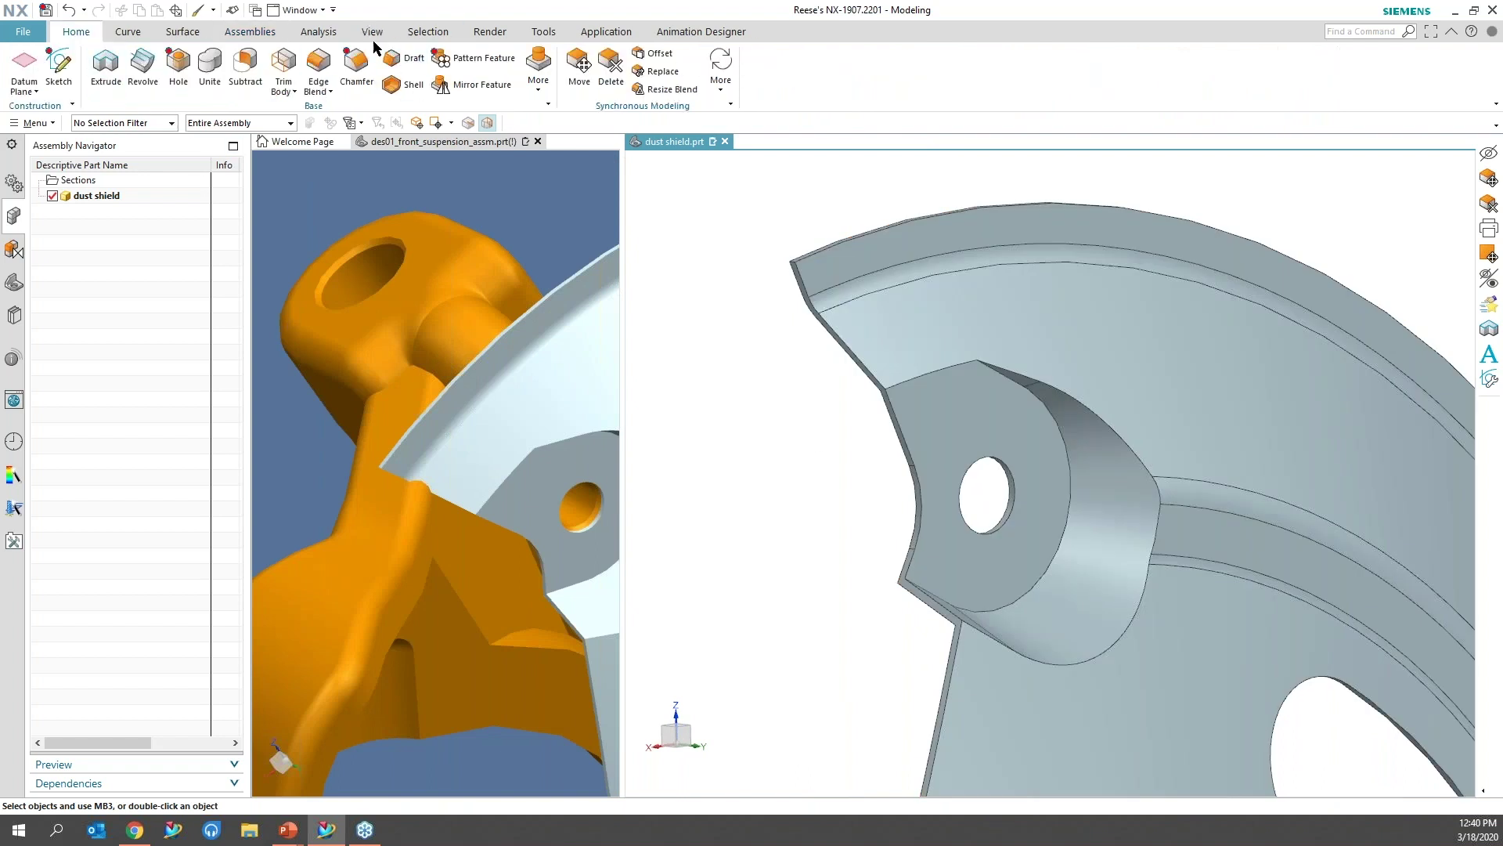
{"action": "left_click", "coordinate": [318, 31]}
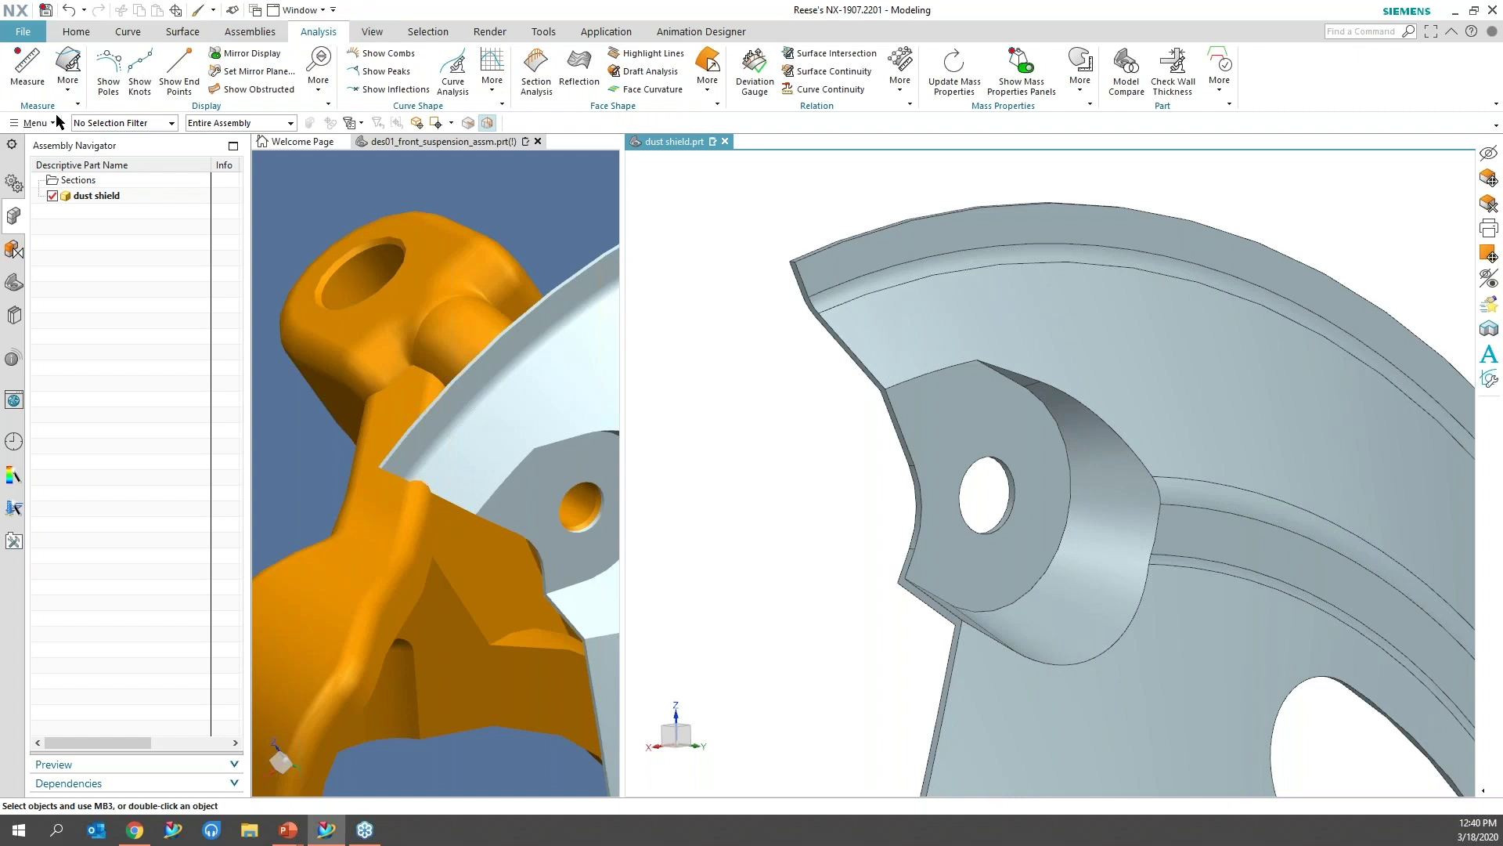
{"action": "left_click", "coordinate": [27, 67]}
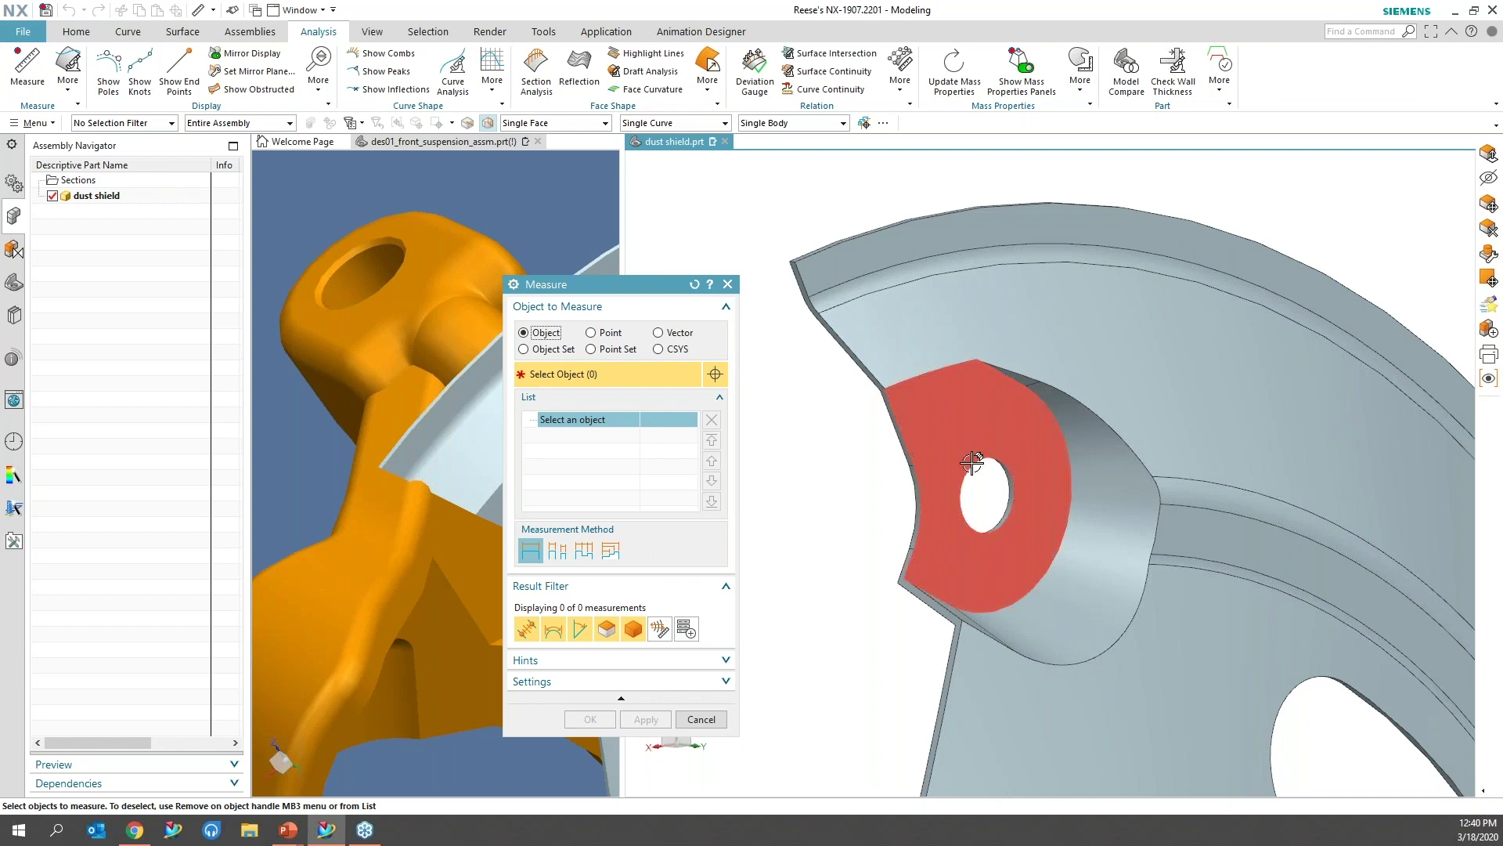
{"action": "mouse_move", "coordinate": [922, 500]}
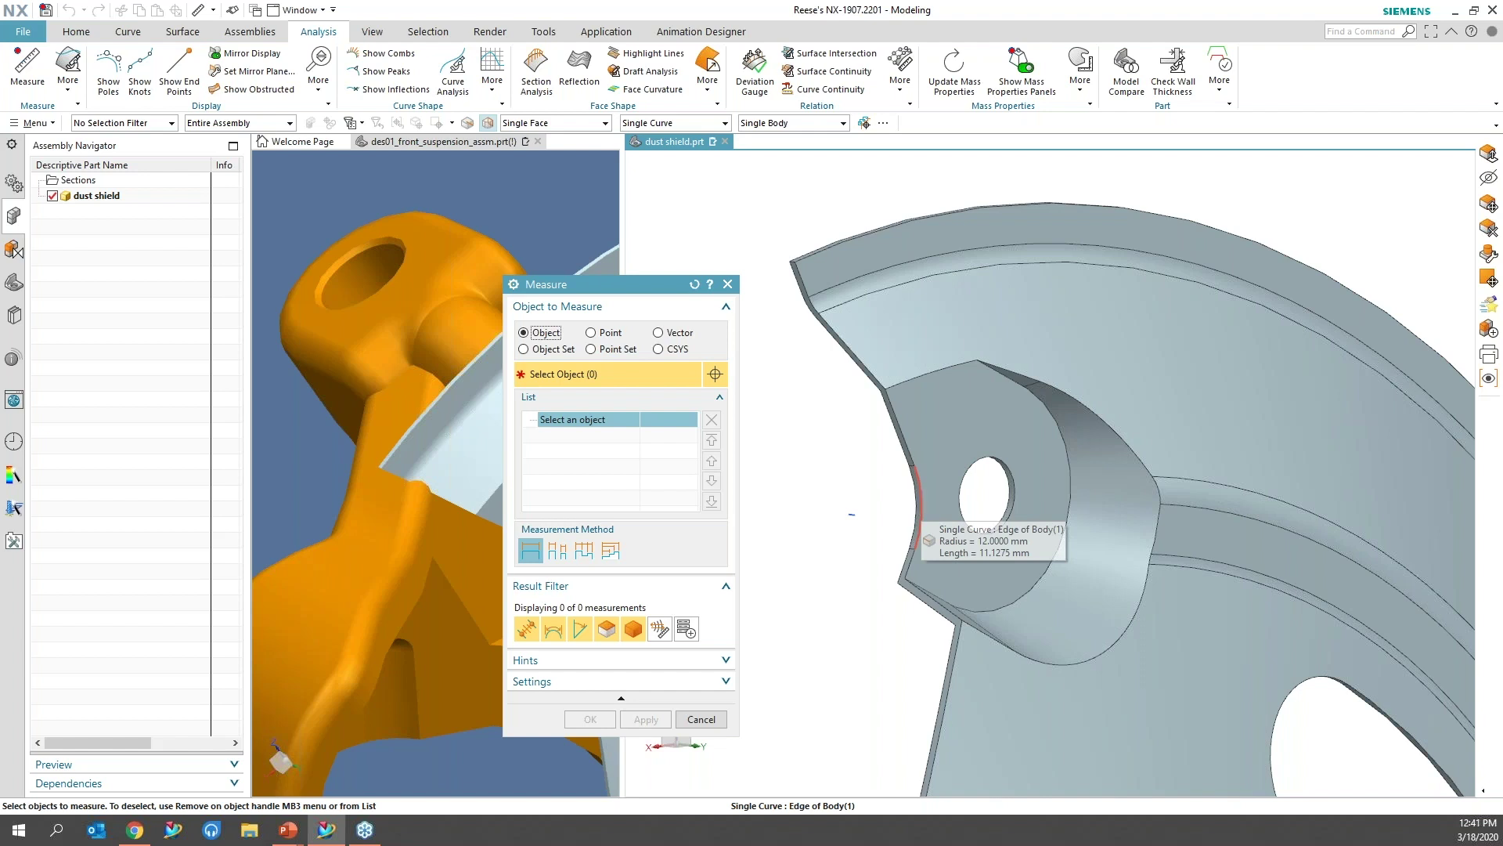
{"action": "left_click", "coordinate": [701, 719]}
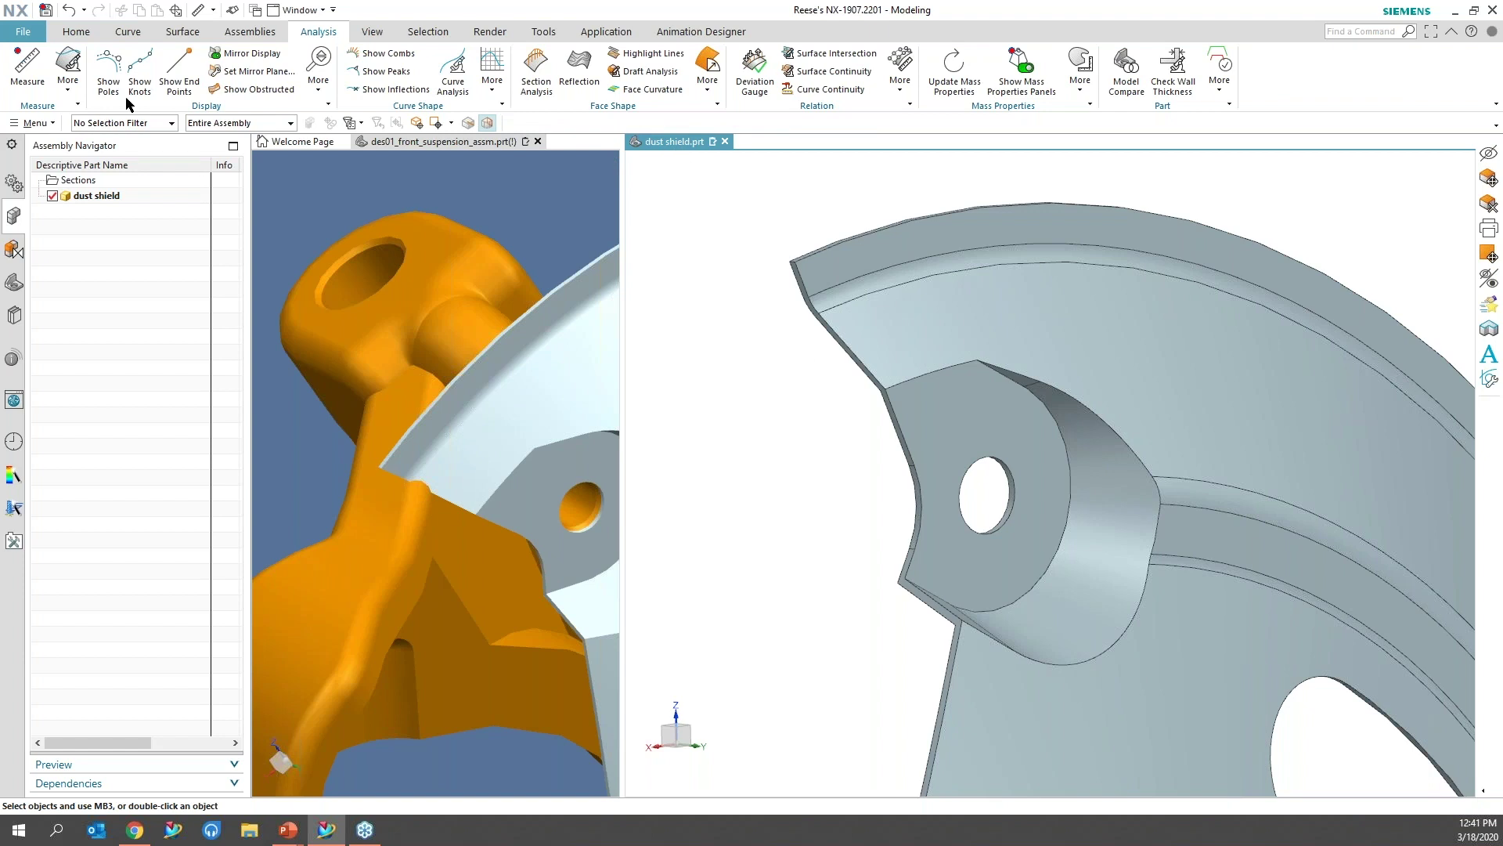
Step: Load the Essentials role and accept overwriting the stored customizations
{"action": "left_click", "coordinate": [76, 32]}
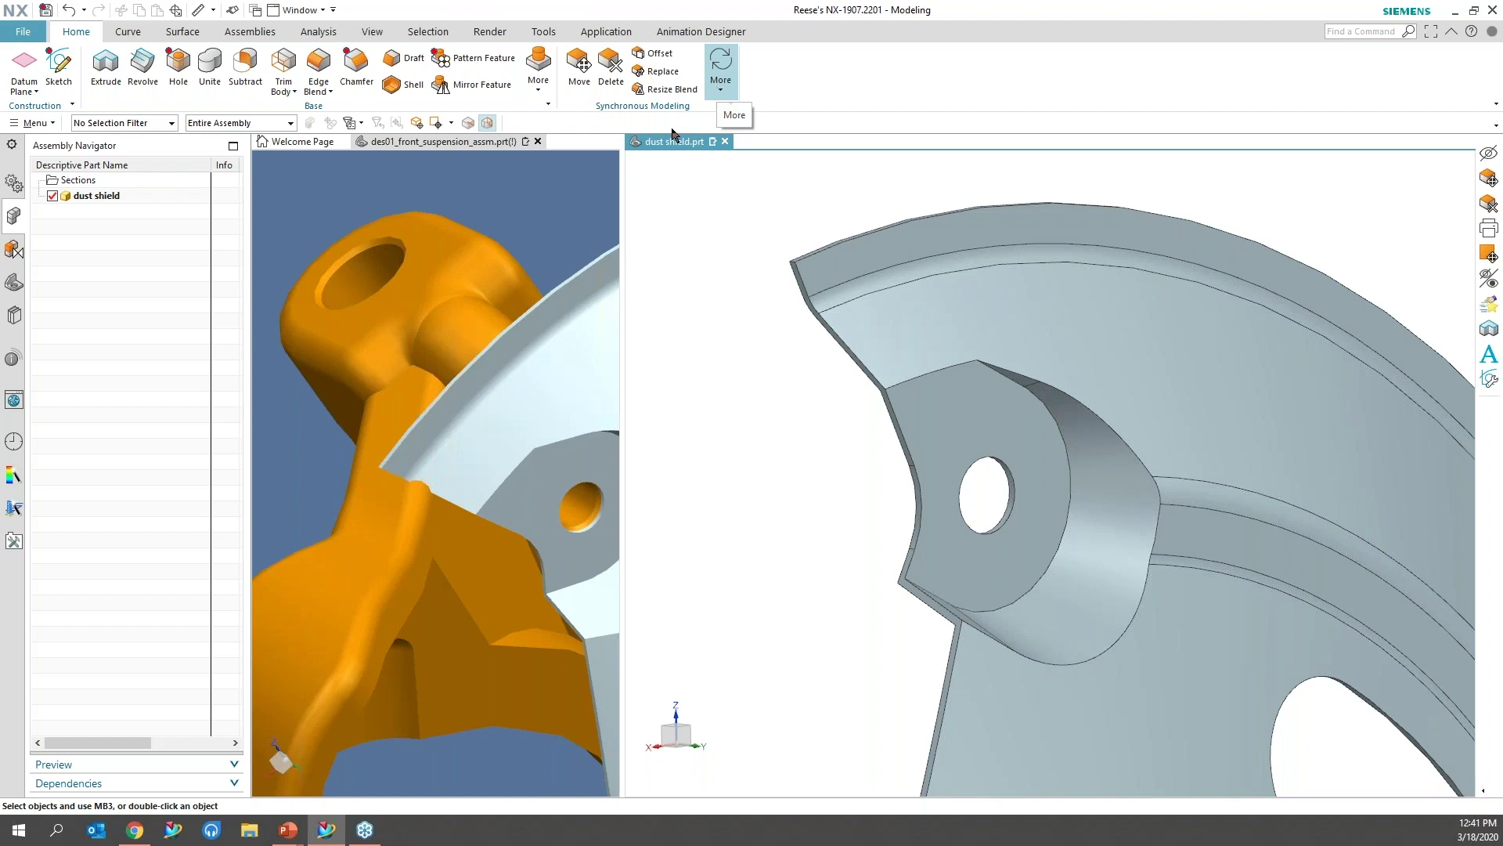
{"action": "left_click", "coordinate": [14, 541]}
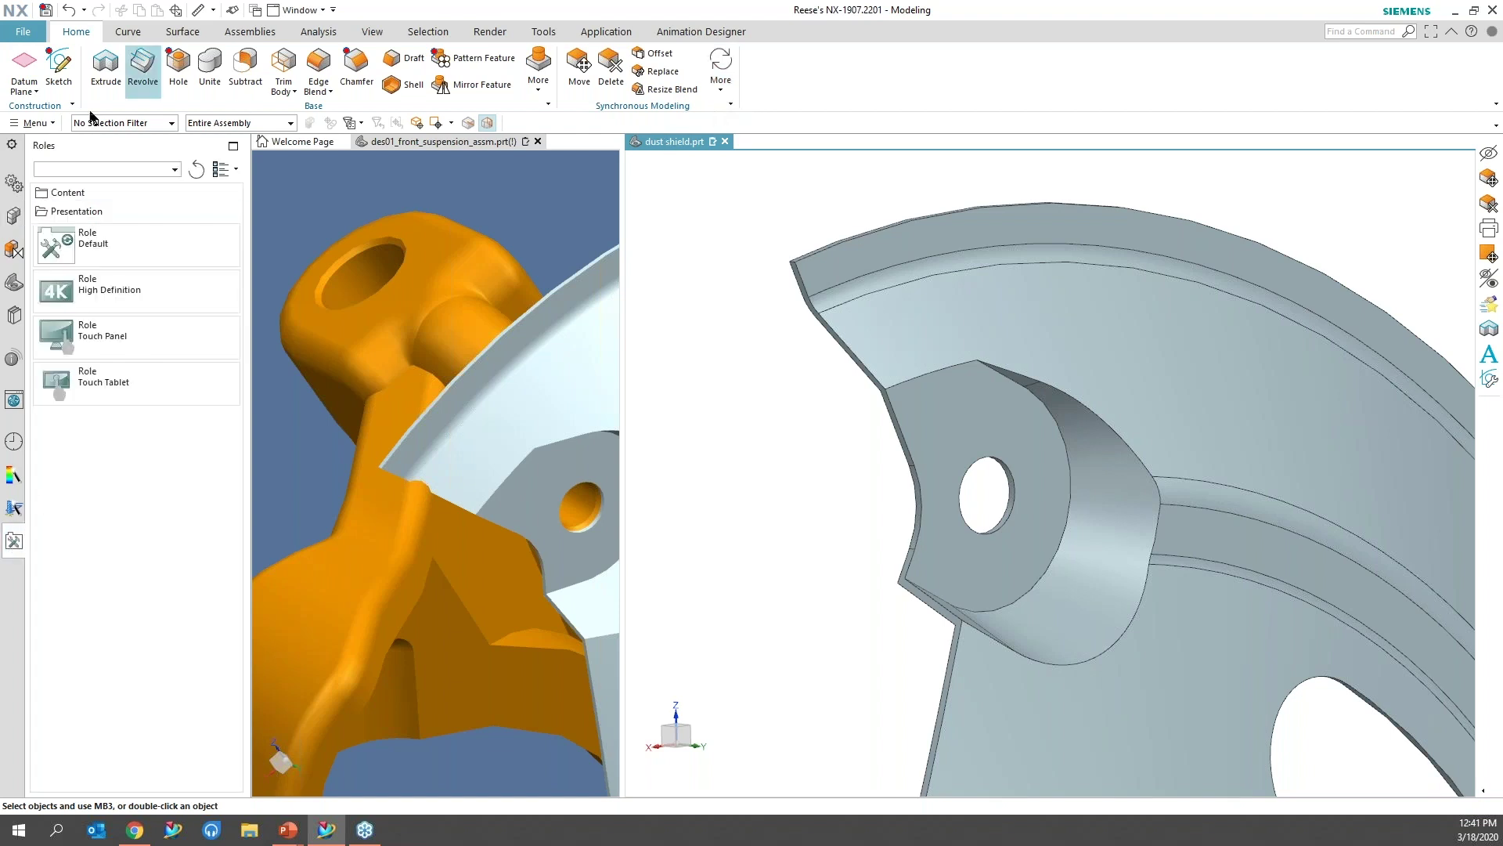
{"action": "left_click", "coordinate": [82, 197]}
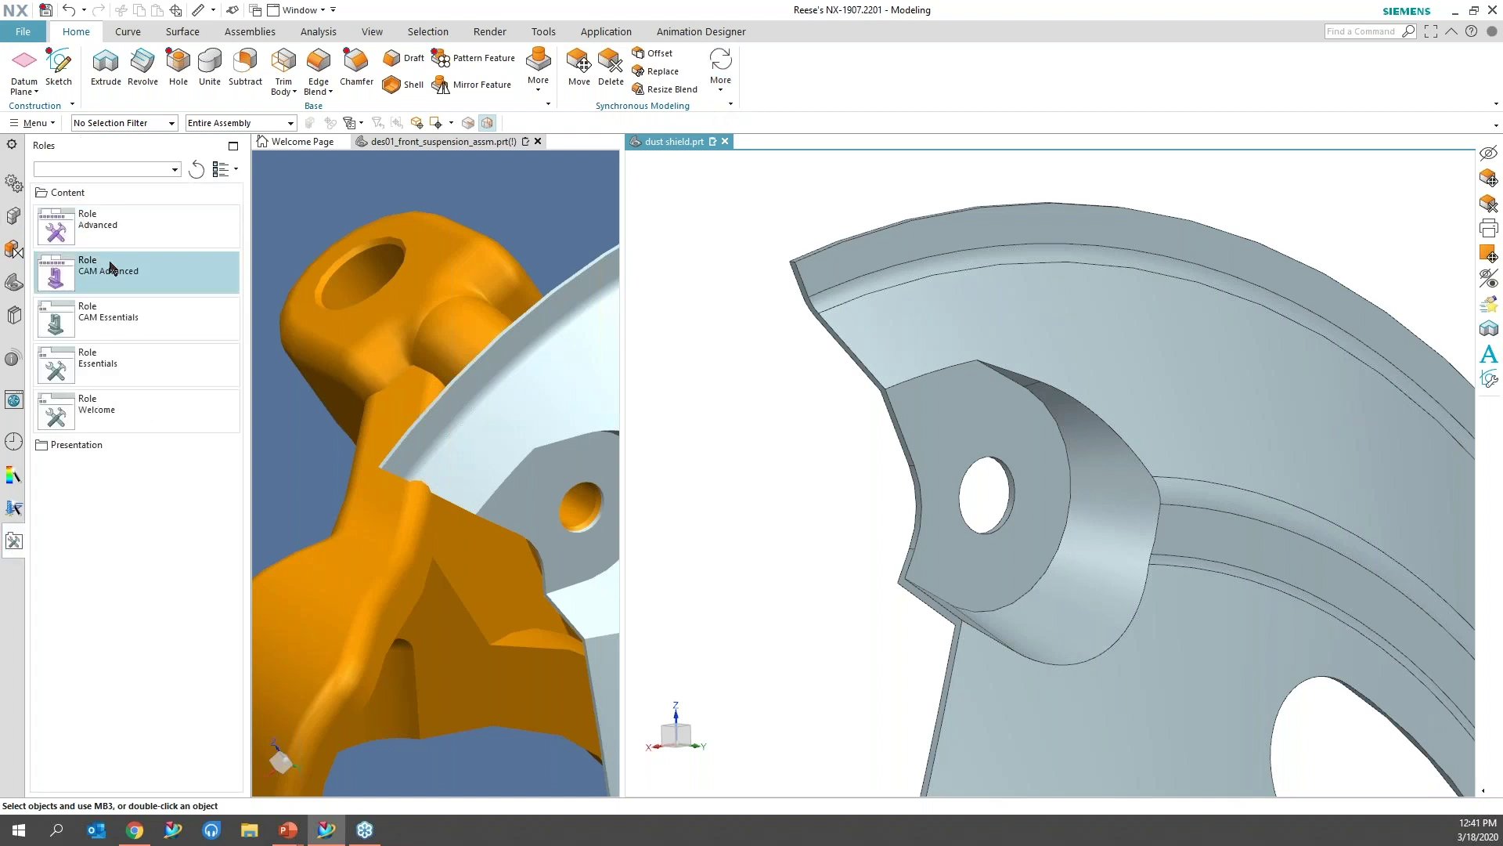
{"action": "left_click", "coordinate": [112, 375]}
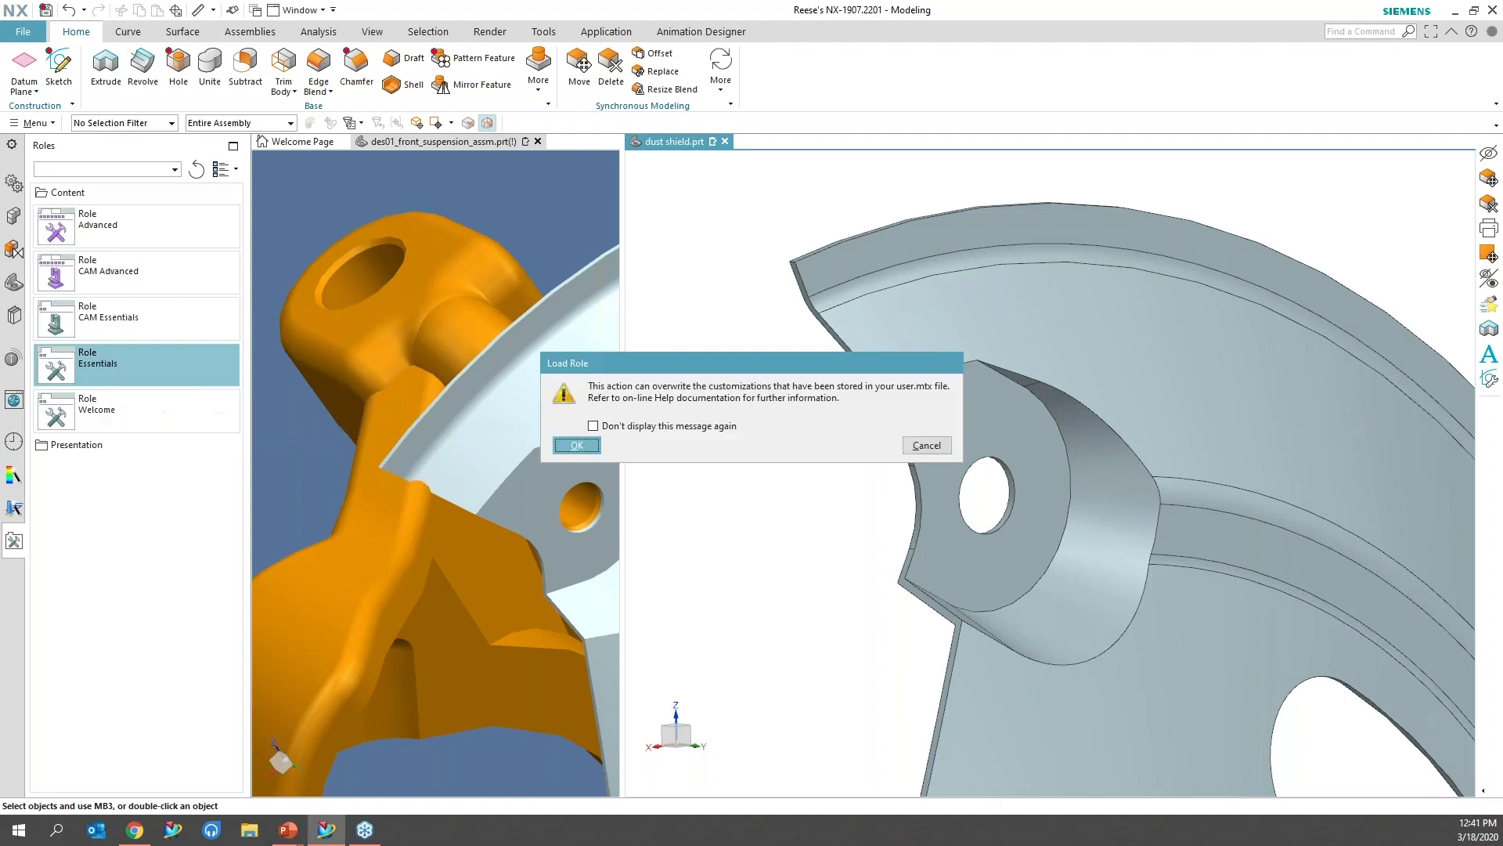
{"action": "left_click", "coordinate": [577, 445]}
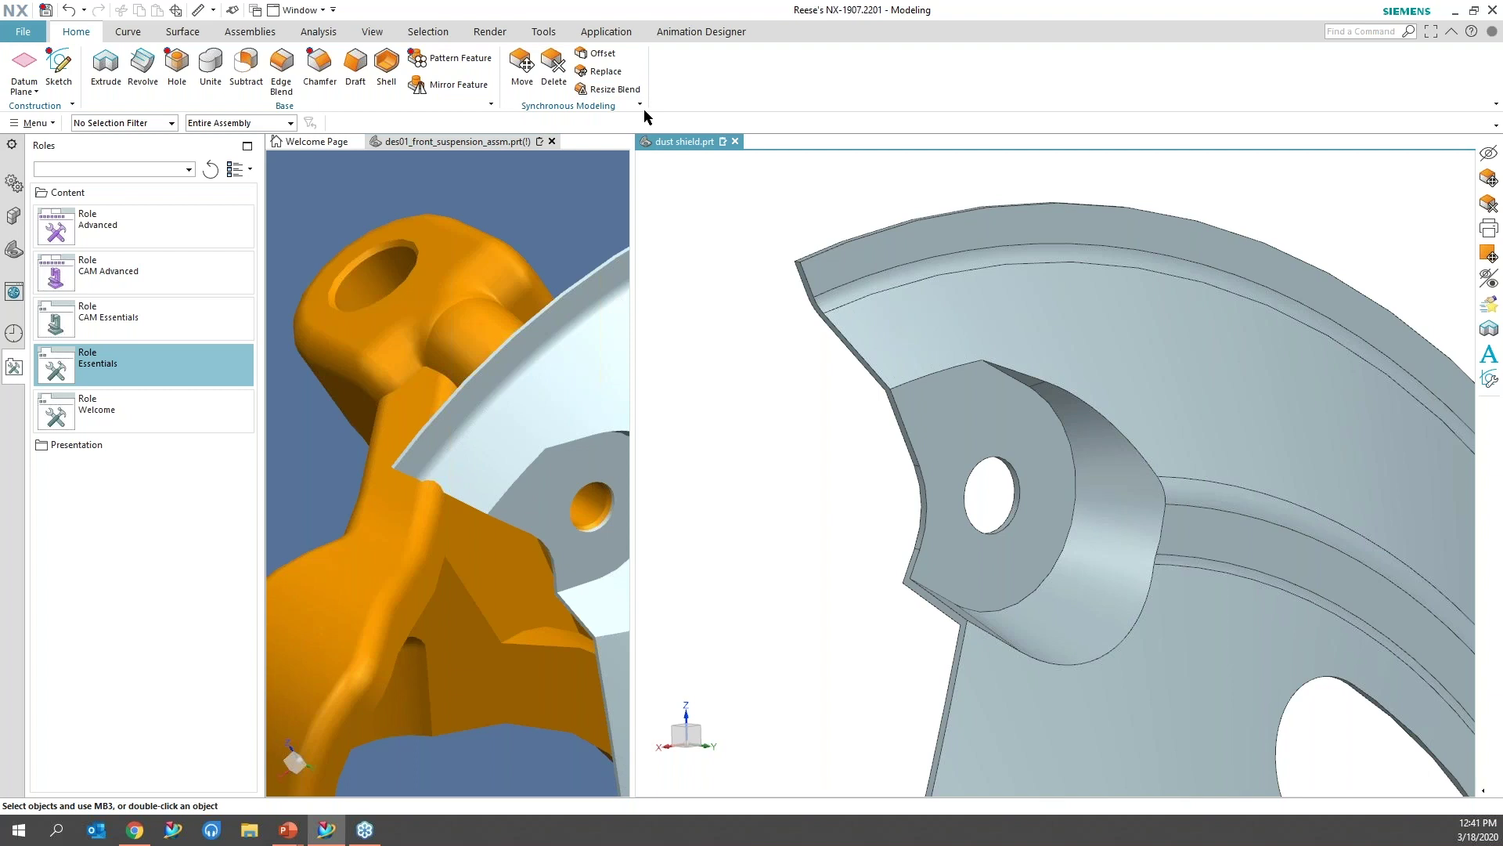
Step: Review which optional Synchronous Modeling commands can be enabled, including the Move, Detail Feature, Reuse and Relate galleries
{"action": "left_click", "coordinate": [640, 105]}
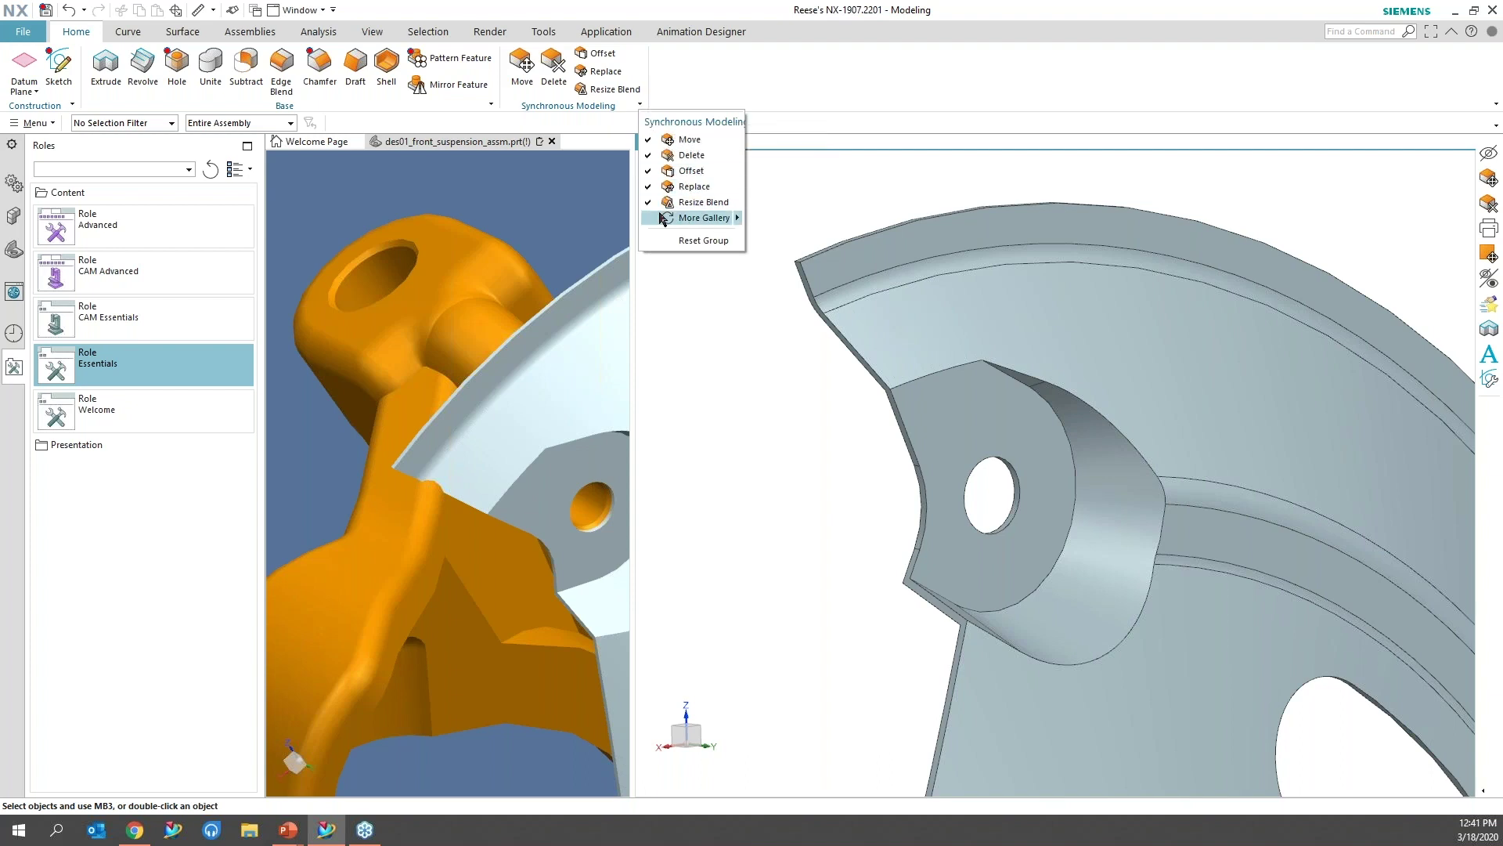
{"action": "mouse_move", "coordinate": [662, 219]}
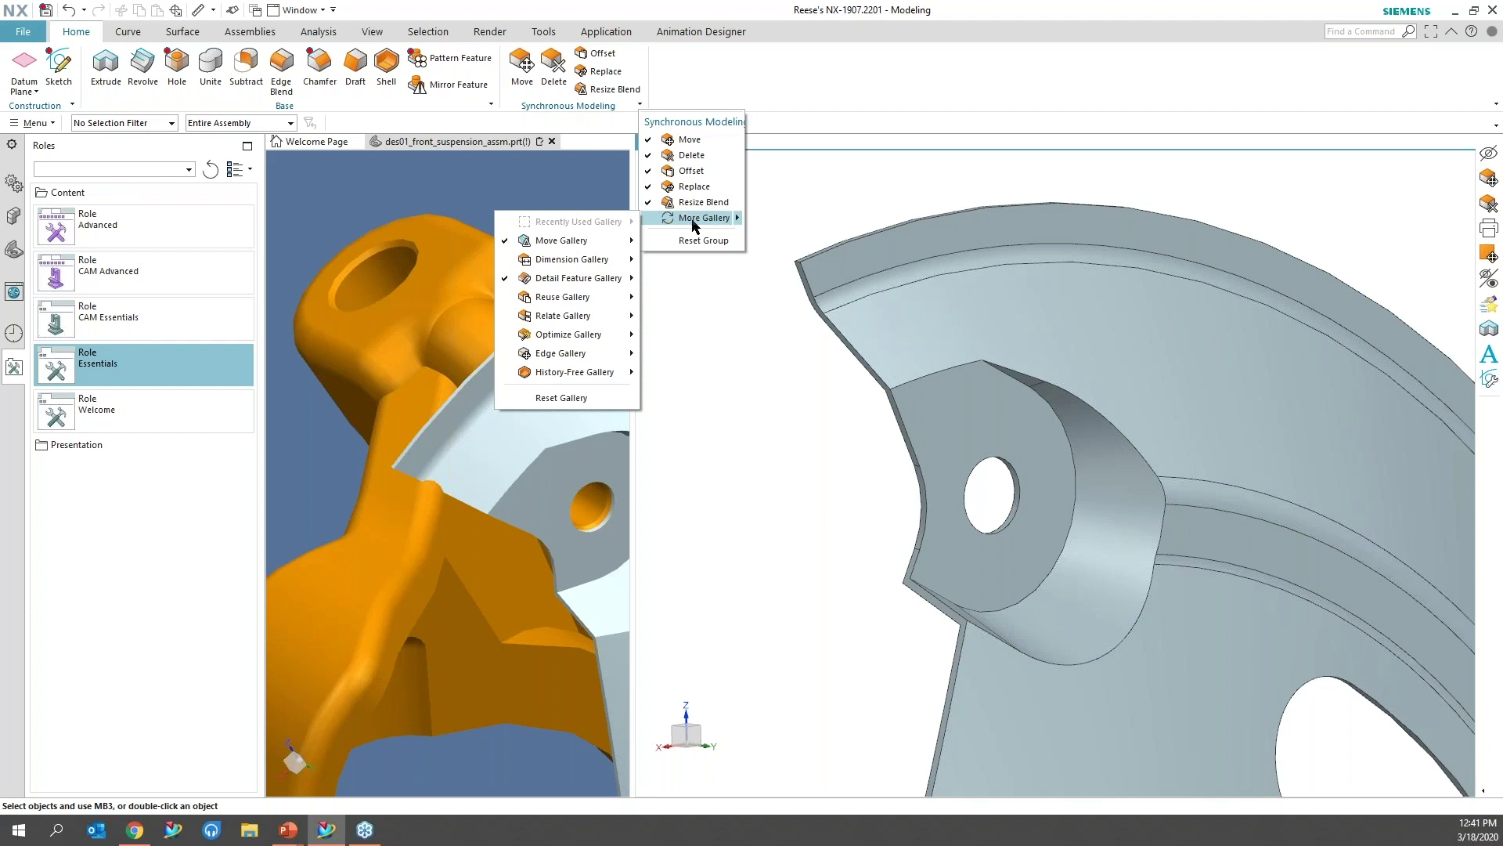
{"action": "mouse_move", "coordinate": [590, 244]}
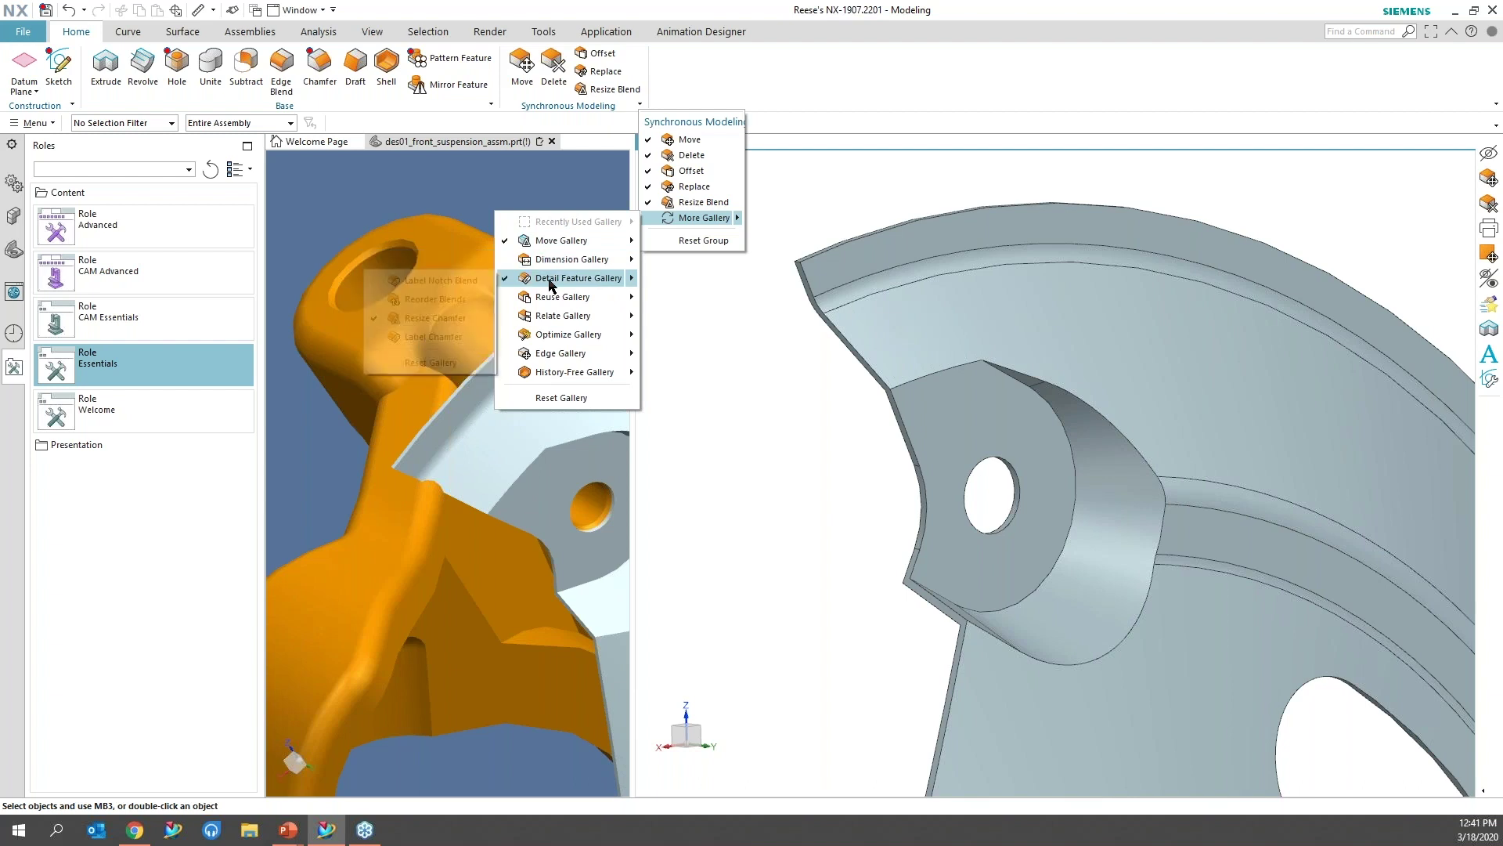
{"action": "mouse_move", "coordinate": [580, 307]}
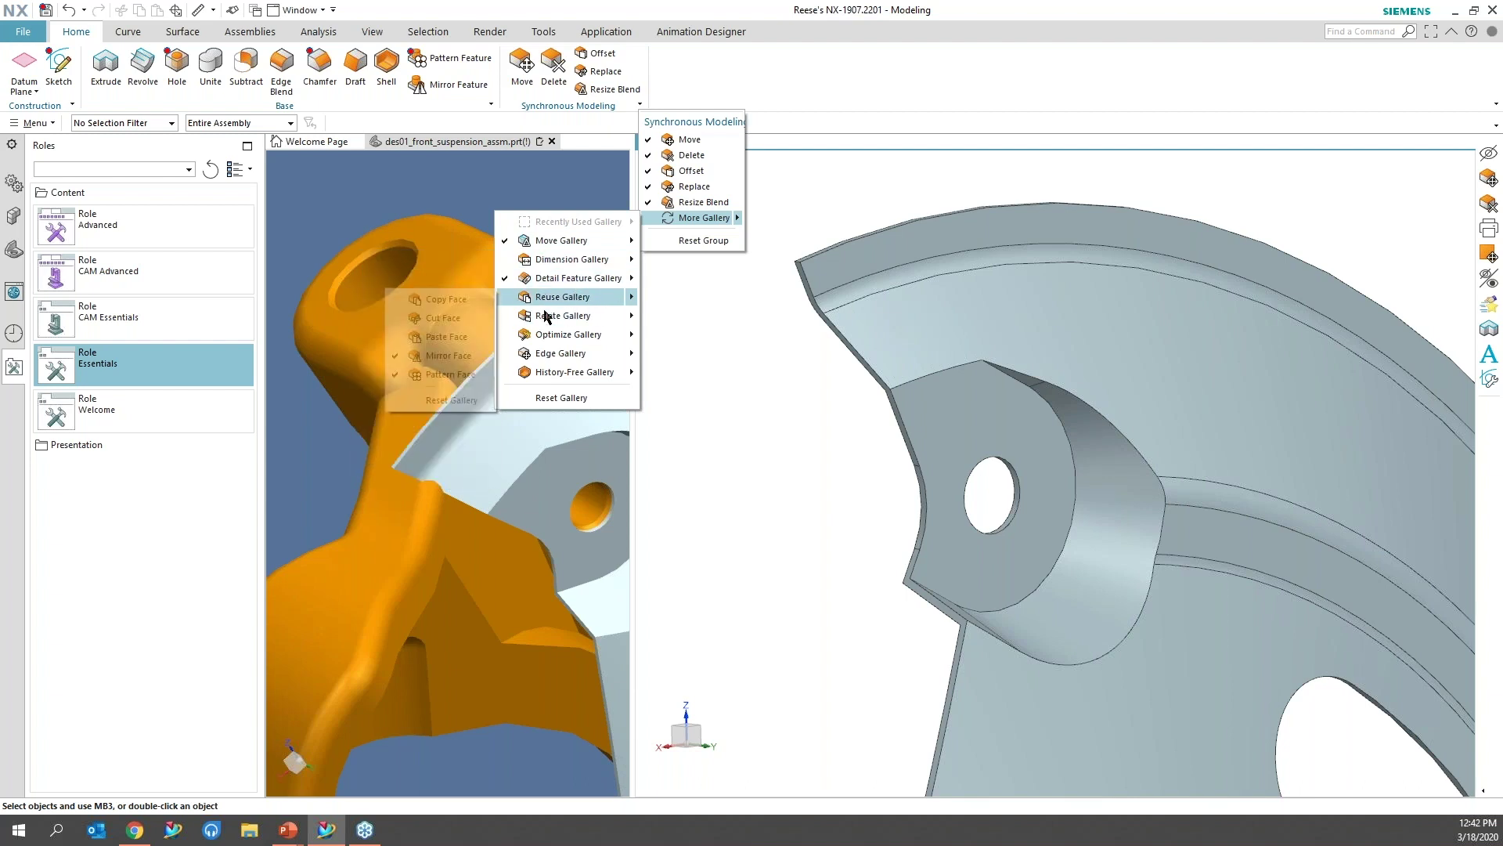
{"action": "mouse_move", "coordinate": [524, 321]}
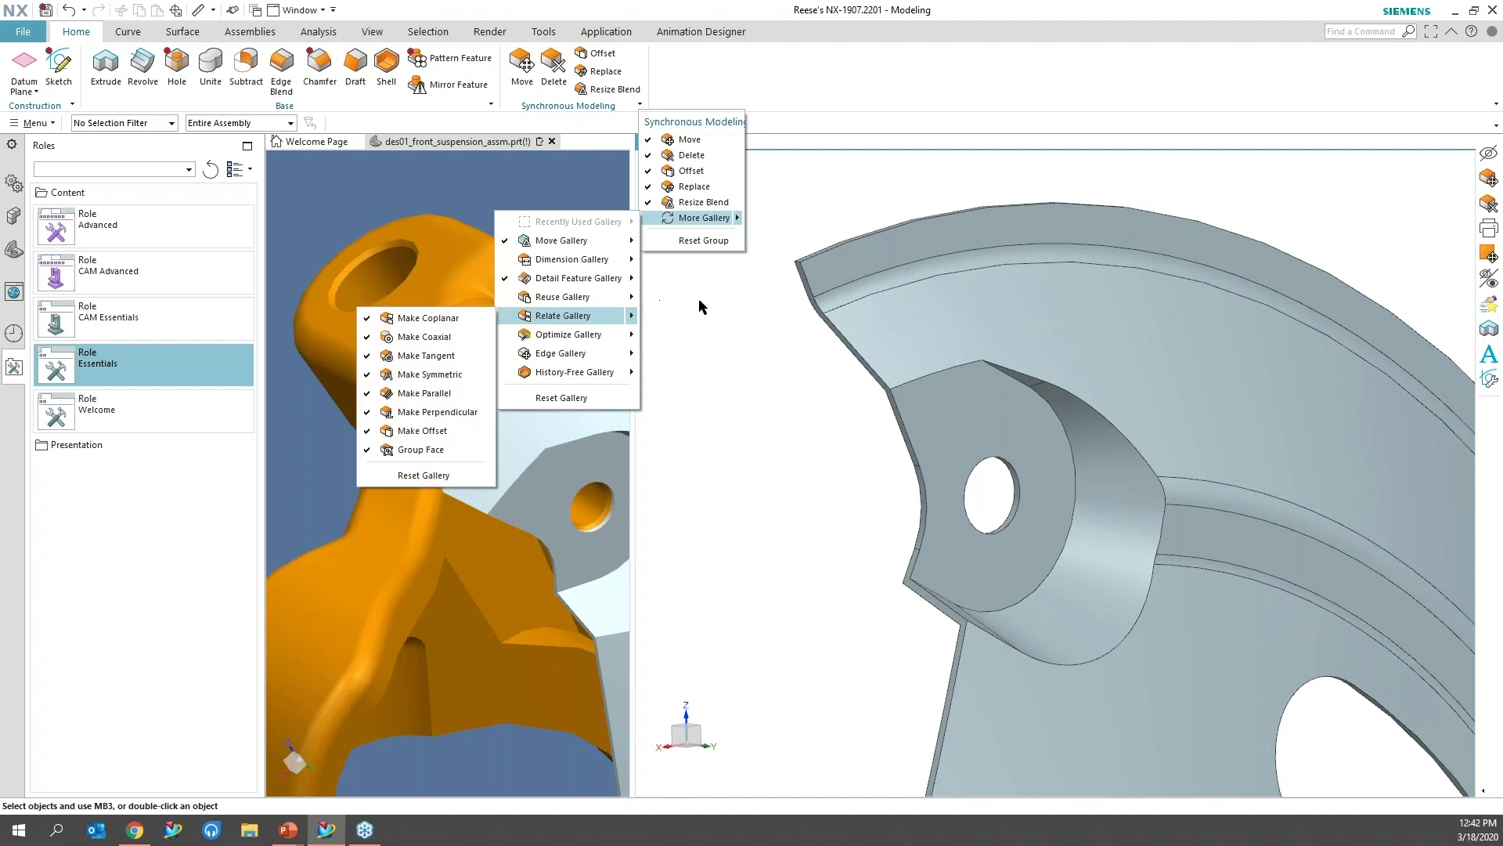
{"action": "left_click", "coordinate": [750, 326]}
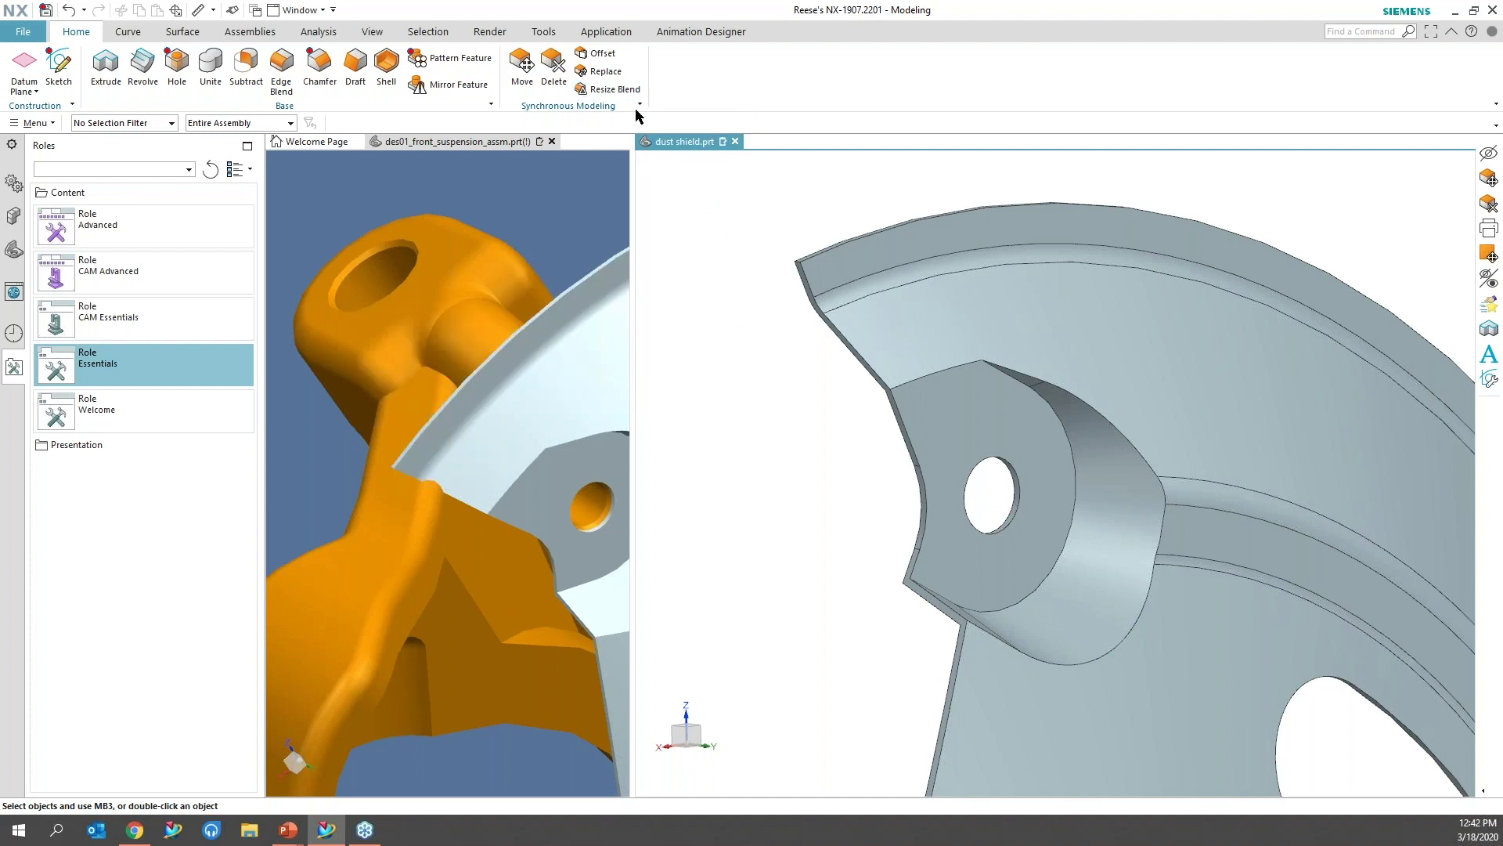
Step: Load the Advanced role and review the additional Synchronous Modeling commands it offers
{"action": "left_click", "coordinate": [88, 224]}
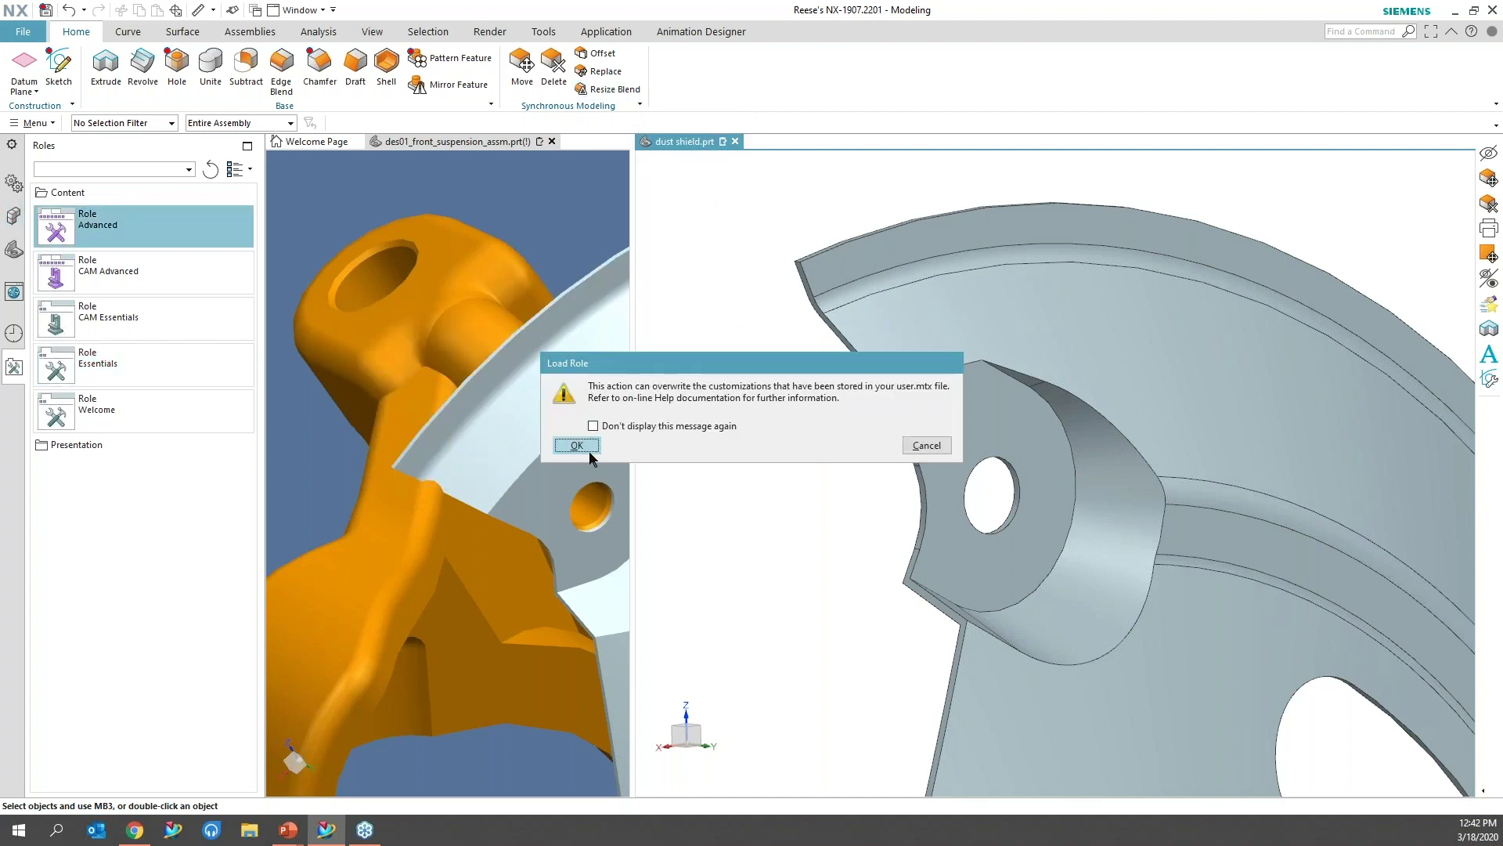
{"action": "key", "text": "Return"}
{"action": "left_click", "coordinate": [724, 78]}
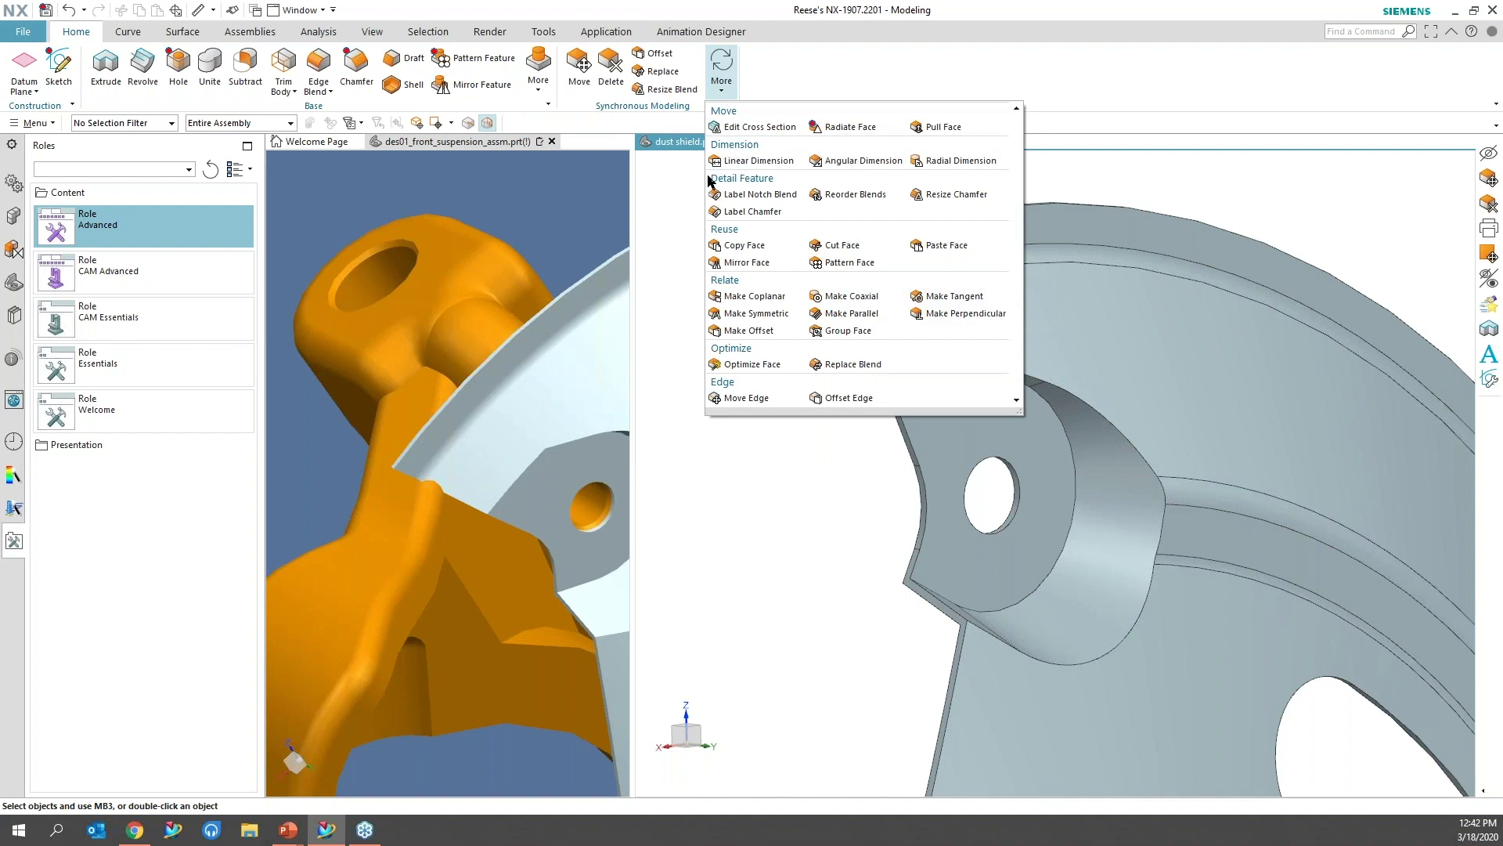
{"action": "left_click", "coordinate": [724, 468]}
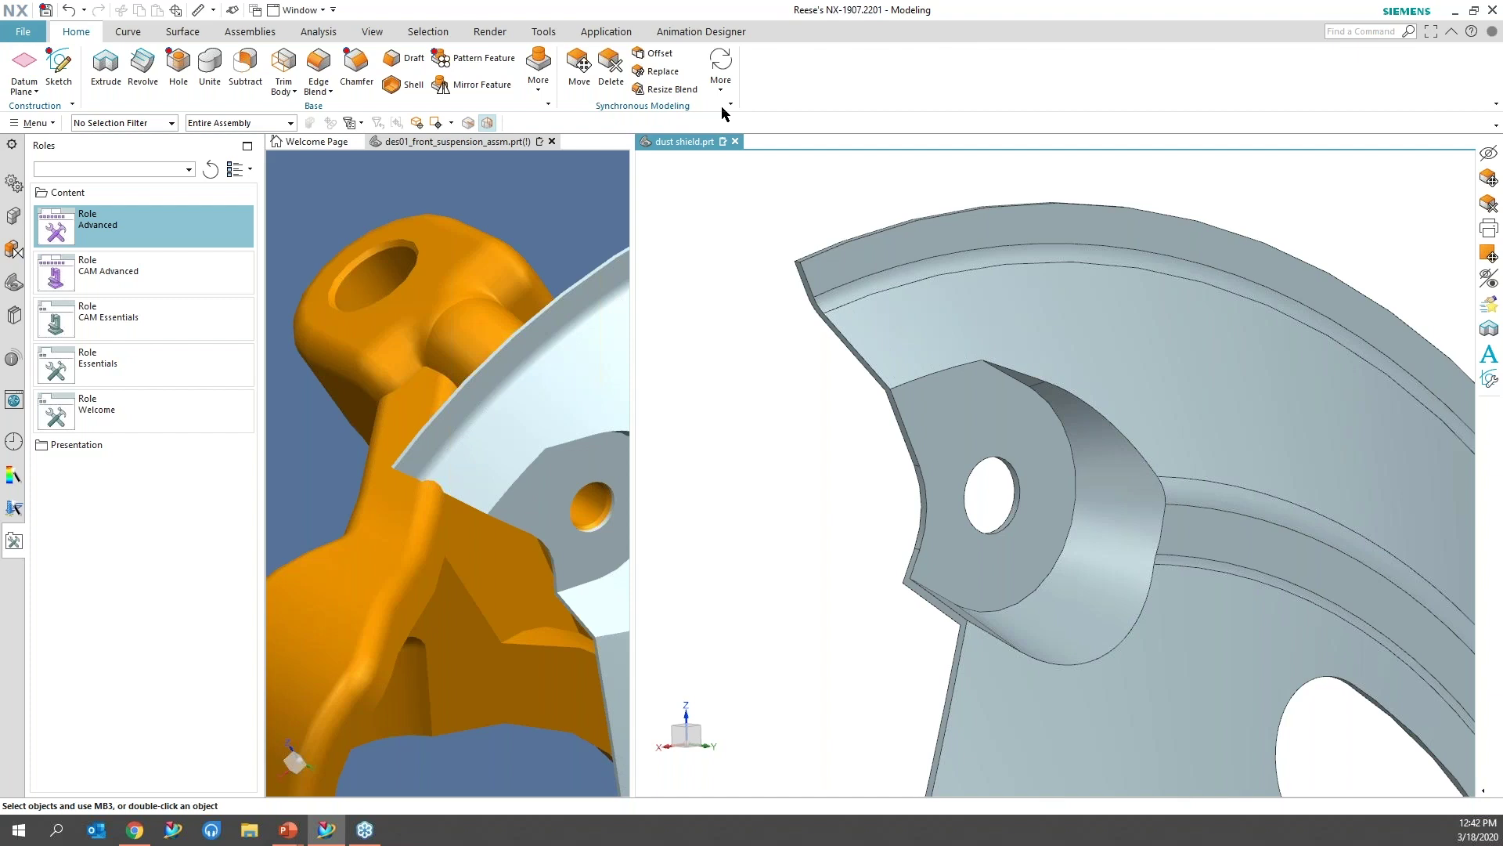
Step: Start Delete Face on the dust shield and reduce its dialog to the Delete Face (Less) options
{"action": "left_click", "coordinate": [610, 65]}
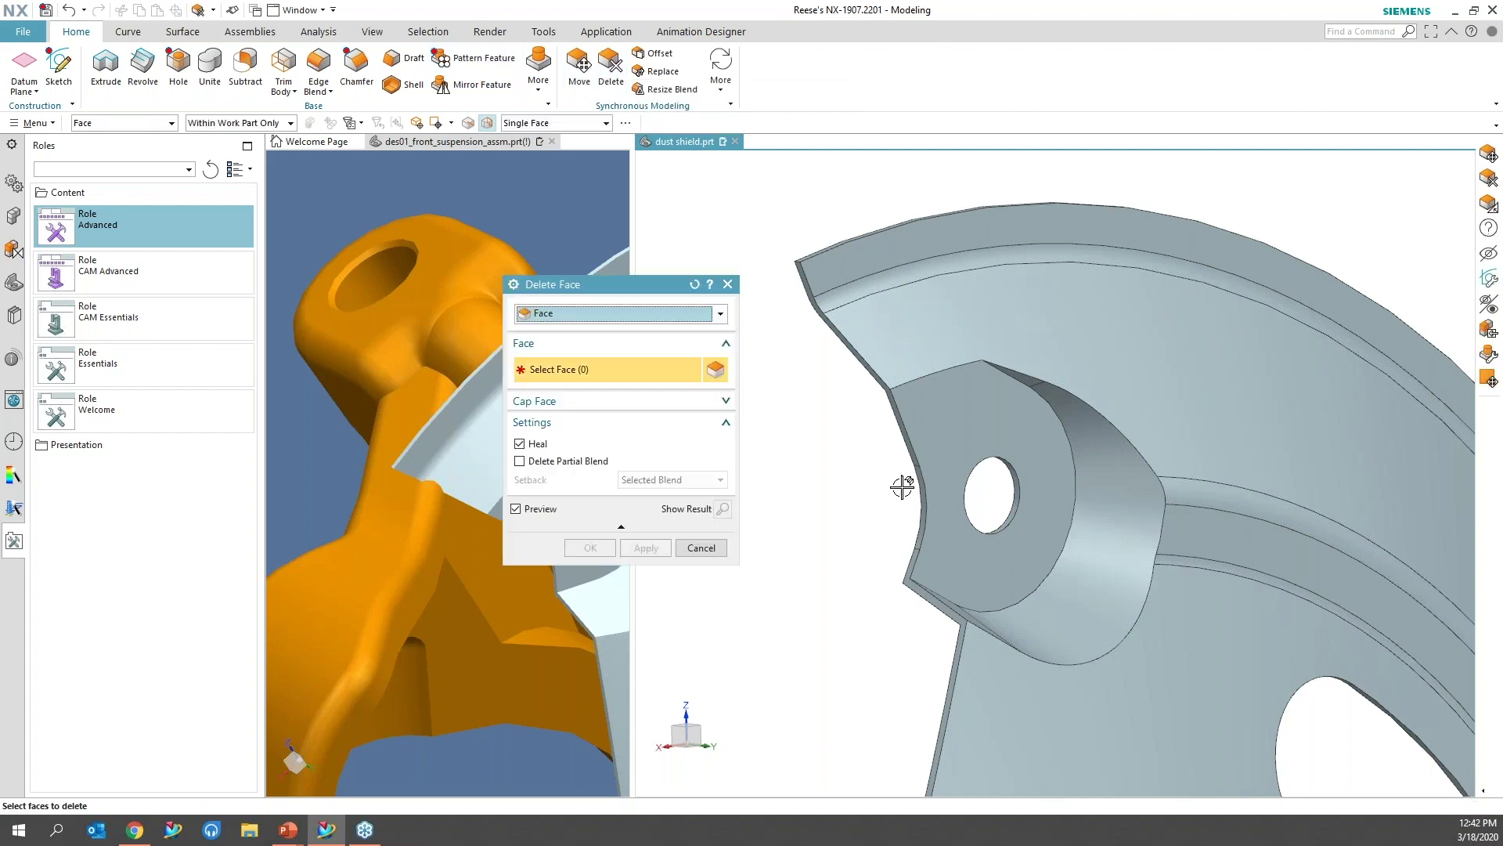
{"action": "left_click_drag", "start_coordinate": [566, 293], "coordinate": [658, 345]}
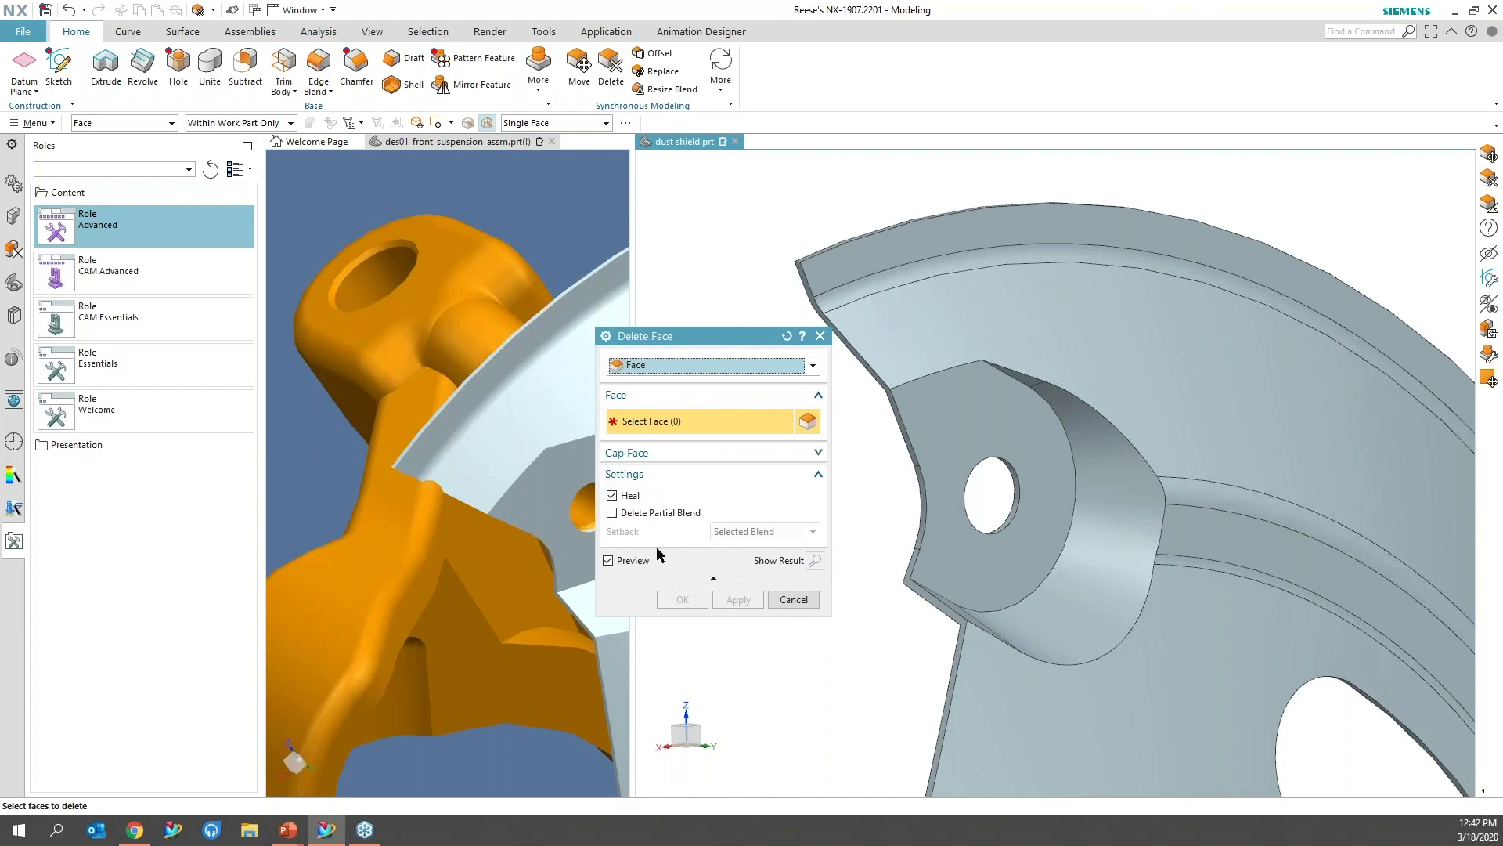
{"action": "mouse_move", "coordinate": [697, 516]}
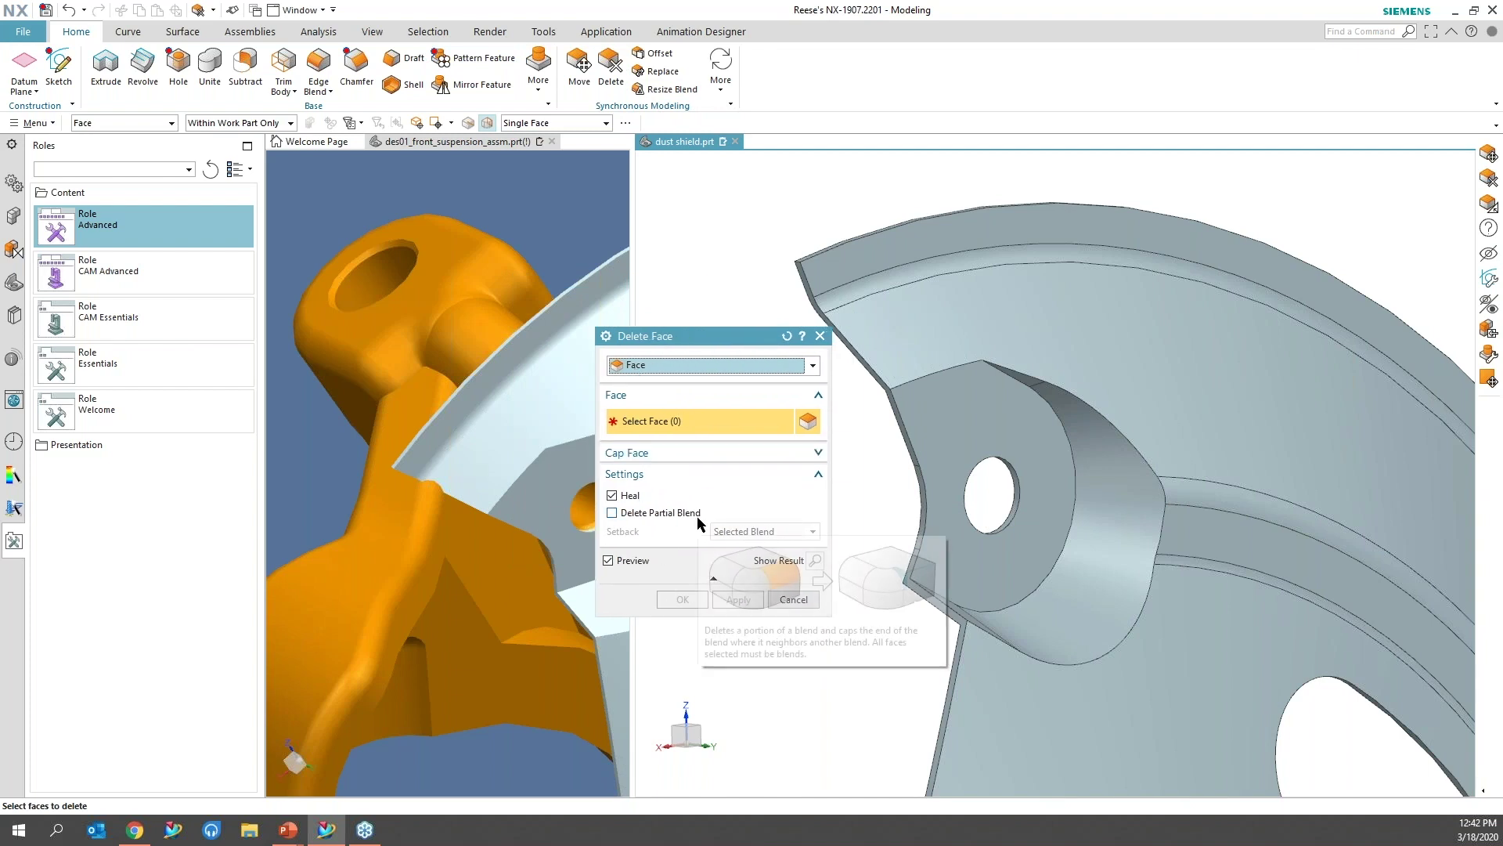
{"action": "left_click", "coordinate": [606, 342]}
{"action": "left_click", "coordinate": [661, 466]}
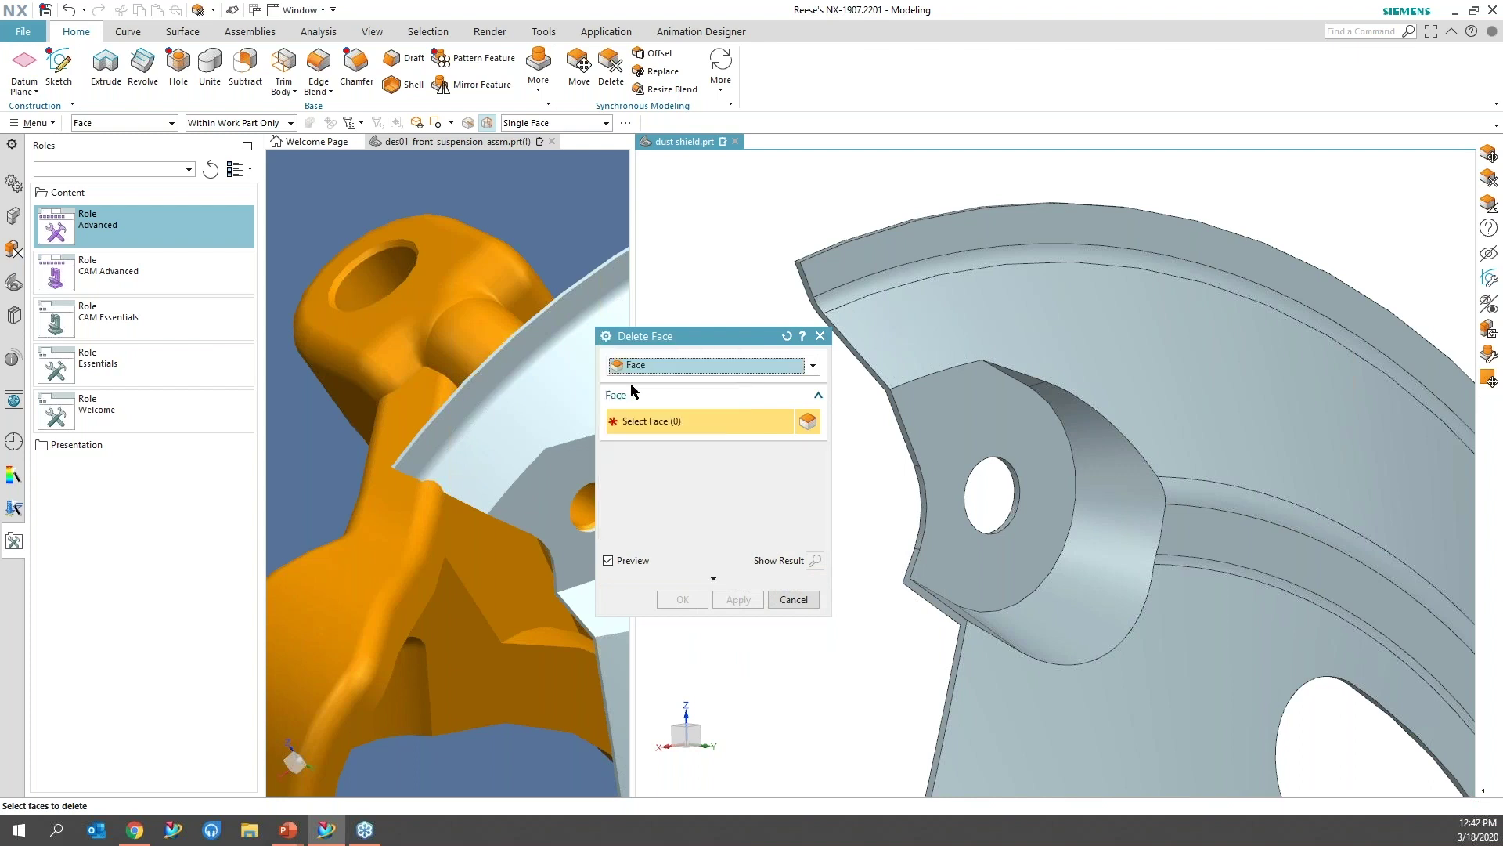
Step: Expand Delete Face to its Delete Face (More) options and try removing the curved edge face beside the mounting tab with Heal disabled
{"action": "left_click", "coordinate": [606, 338]}
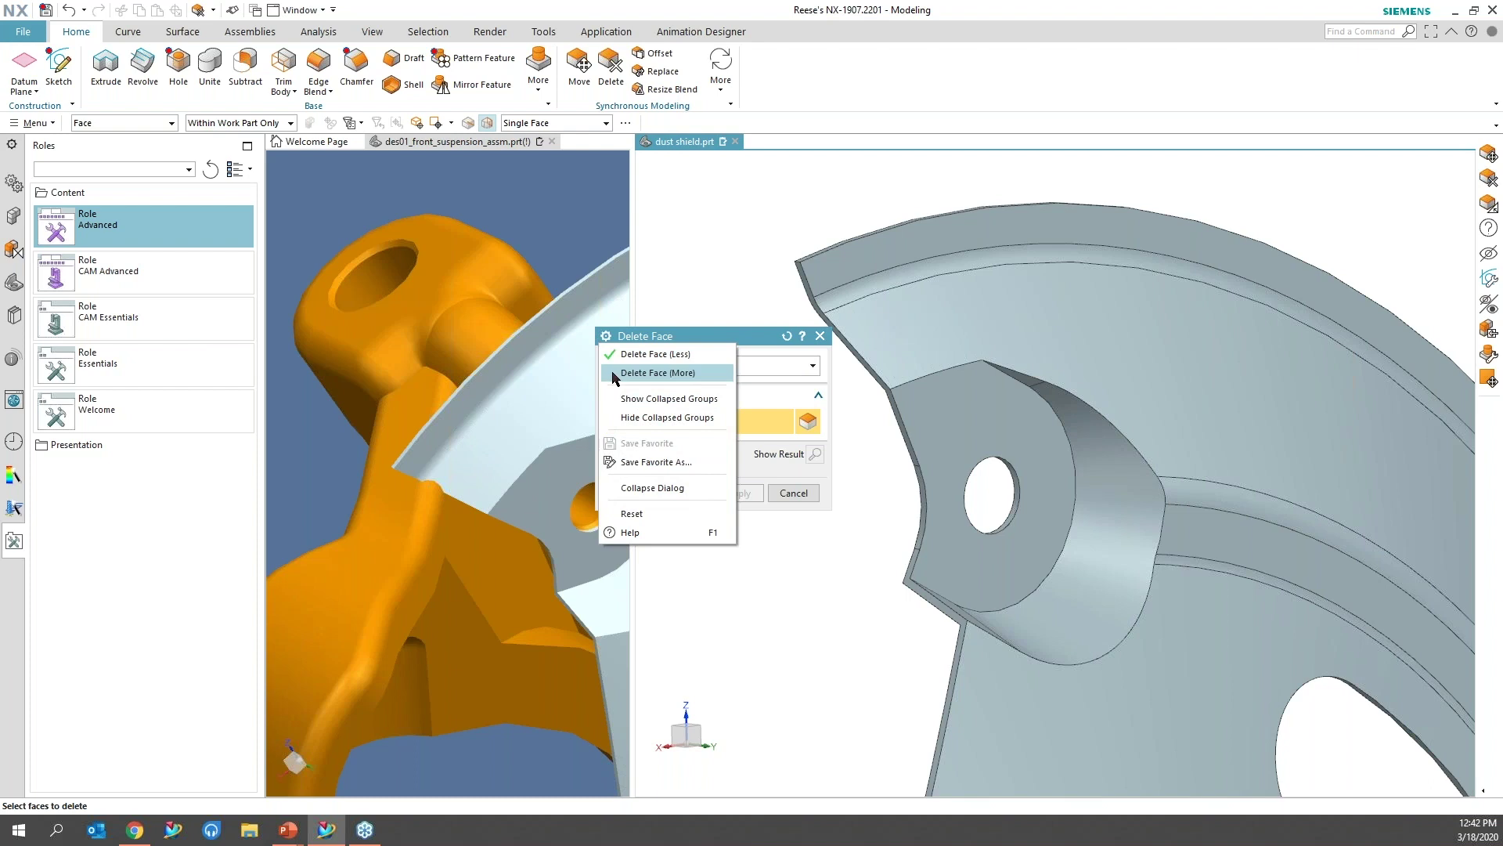
{"action": "left_click", "coordinate": [626, 374]}
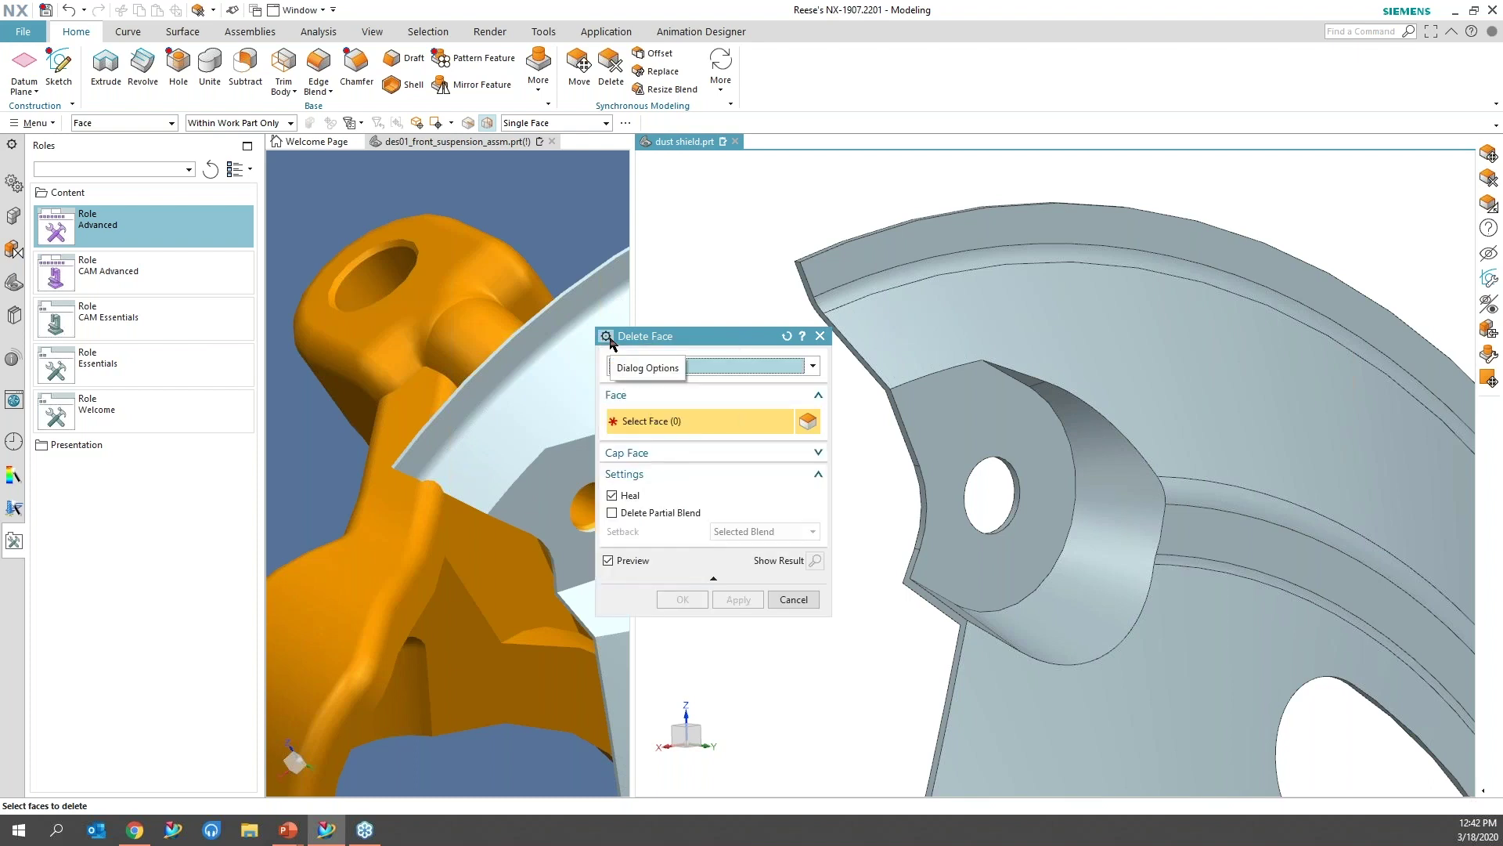
{"action": "left_click", "coordinate": [613, 496]}
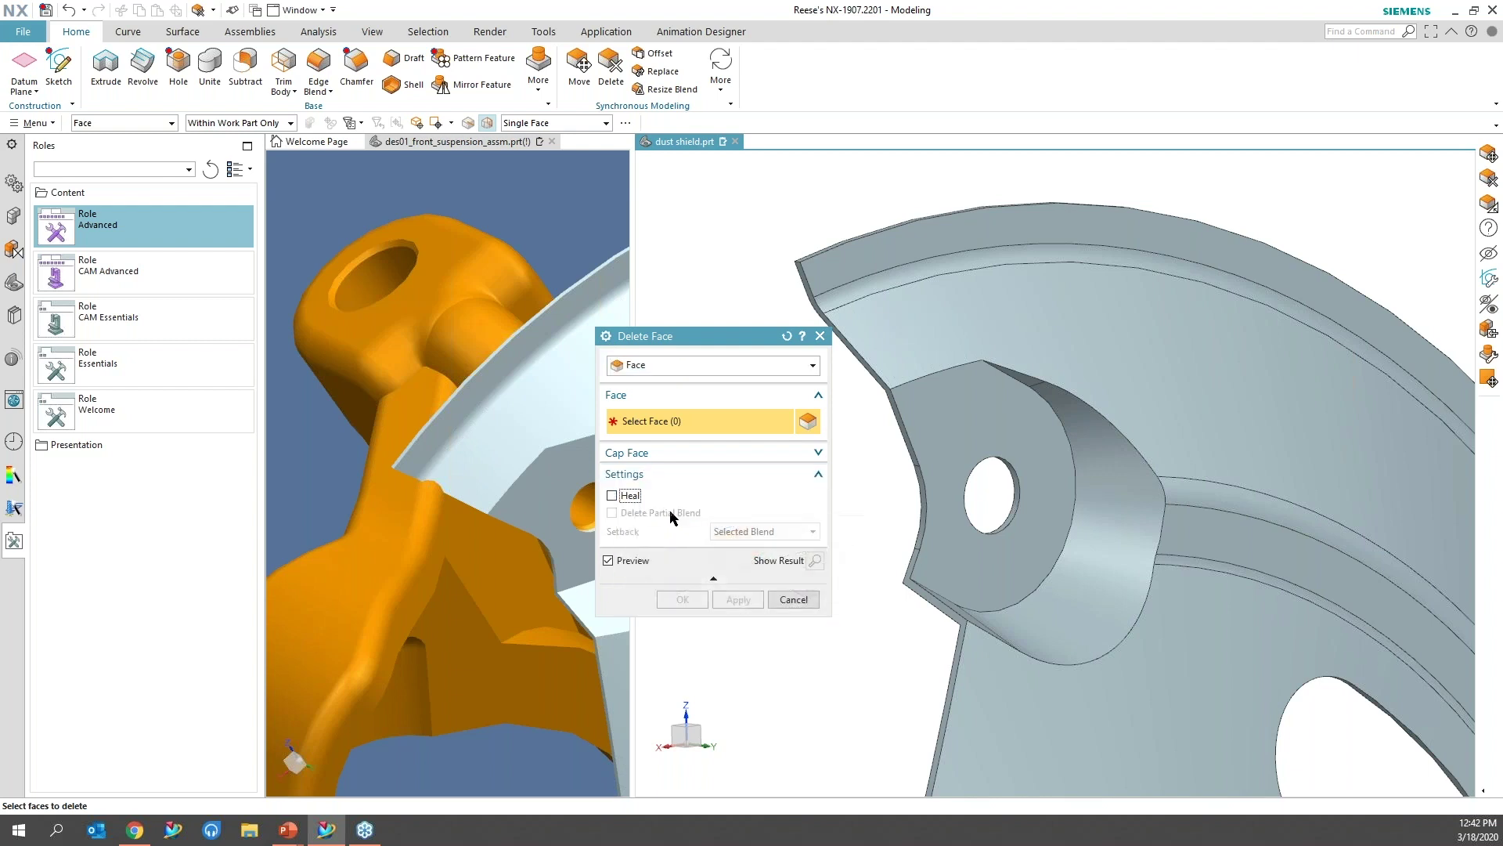
{"action": "left_click", "coordinate": [924, 507]}
{"action": "left_click", "coordinate": [999, 550]}
{"action": "middle_click_drag", "start_coordinate": [999, 551], "coordinate": [881, 616]}
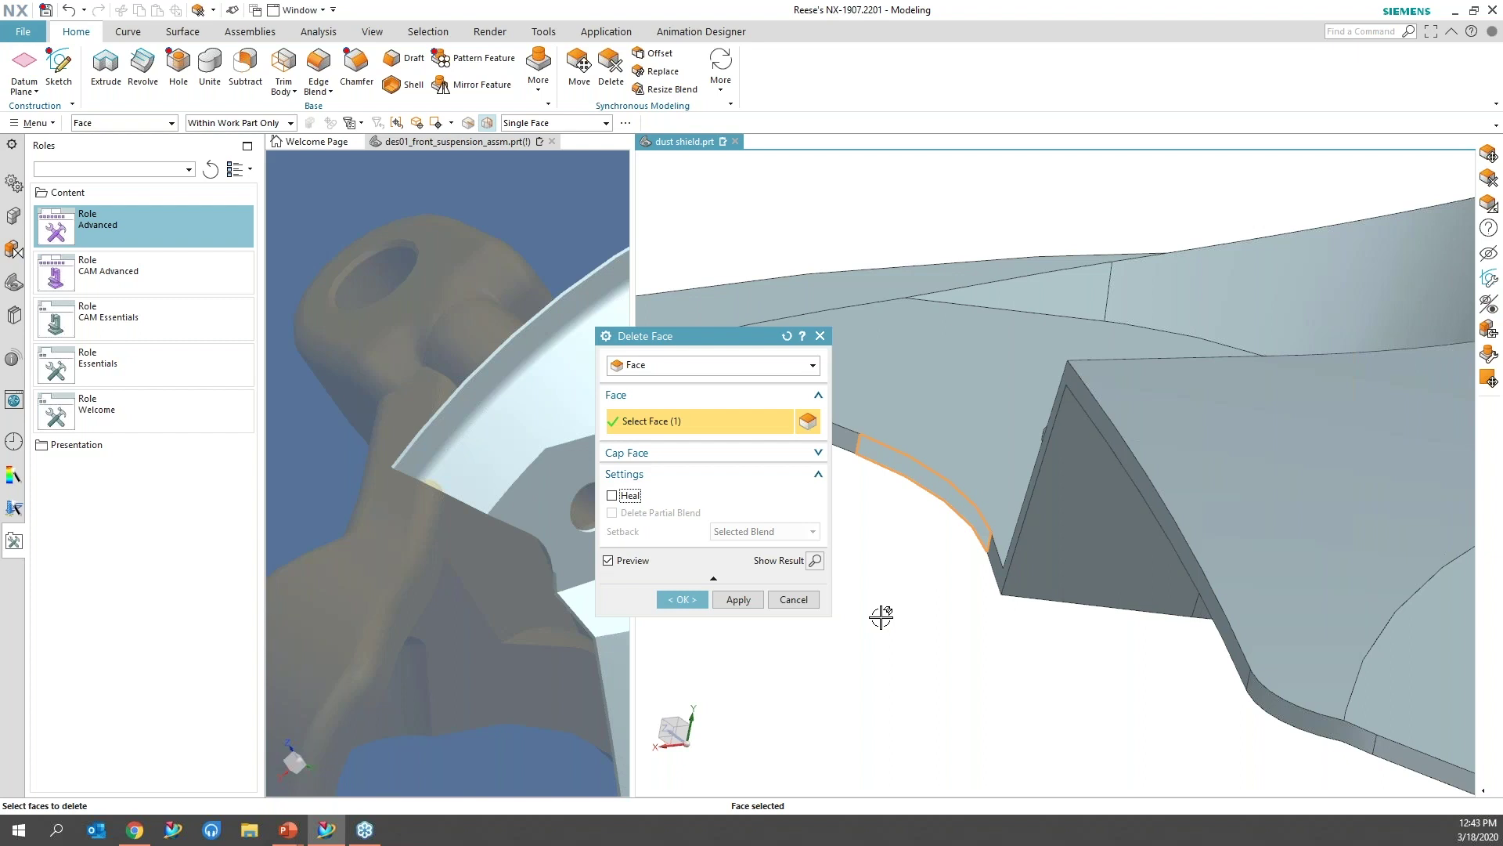
{"action": "left_click", "coordinate": [794, 600]}
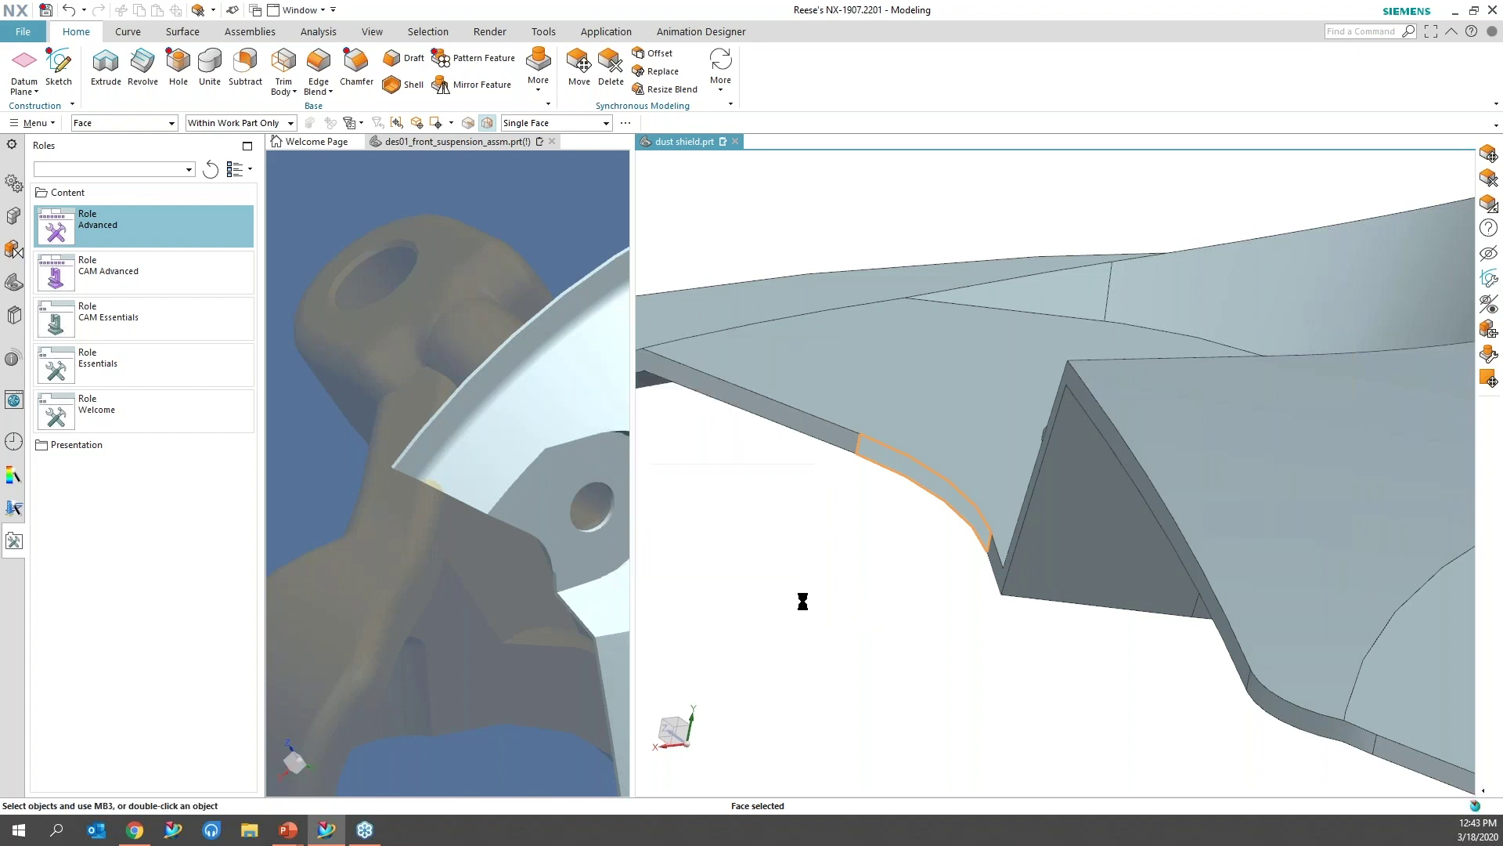
Step: Delete the curved edge face beside the dust shield's mounting tab with Heal enabled
{"action": "left_click", "coordinate": [611, 65]}
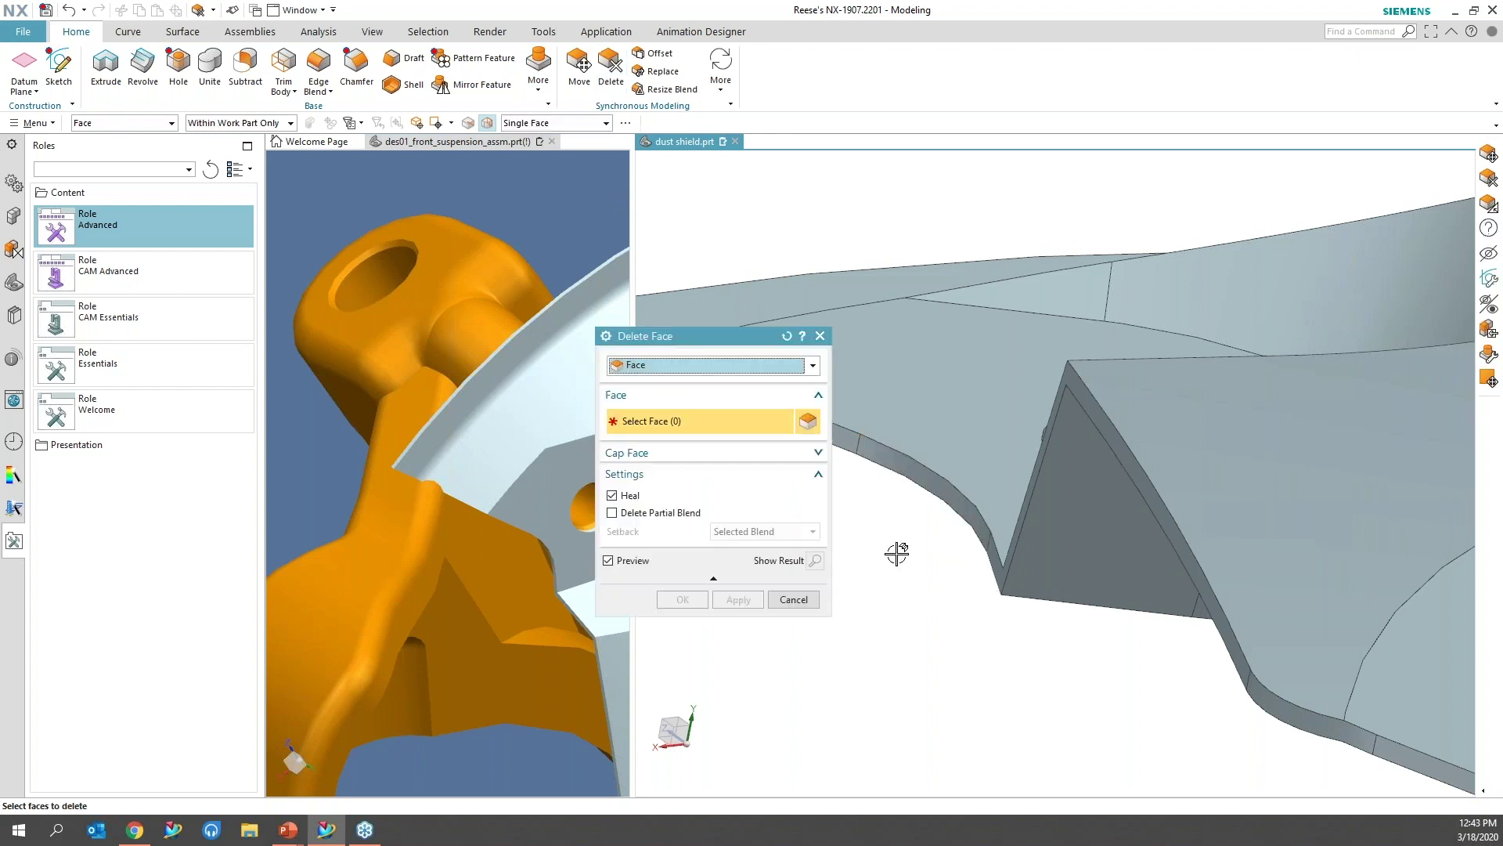
{"action": "mouse_move", "coordinate": [612, 502]}
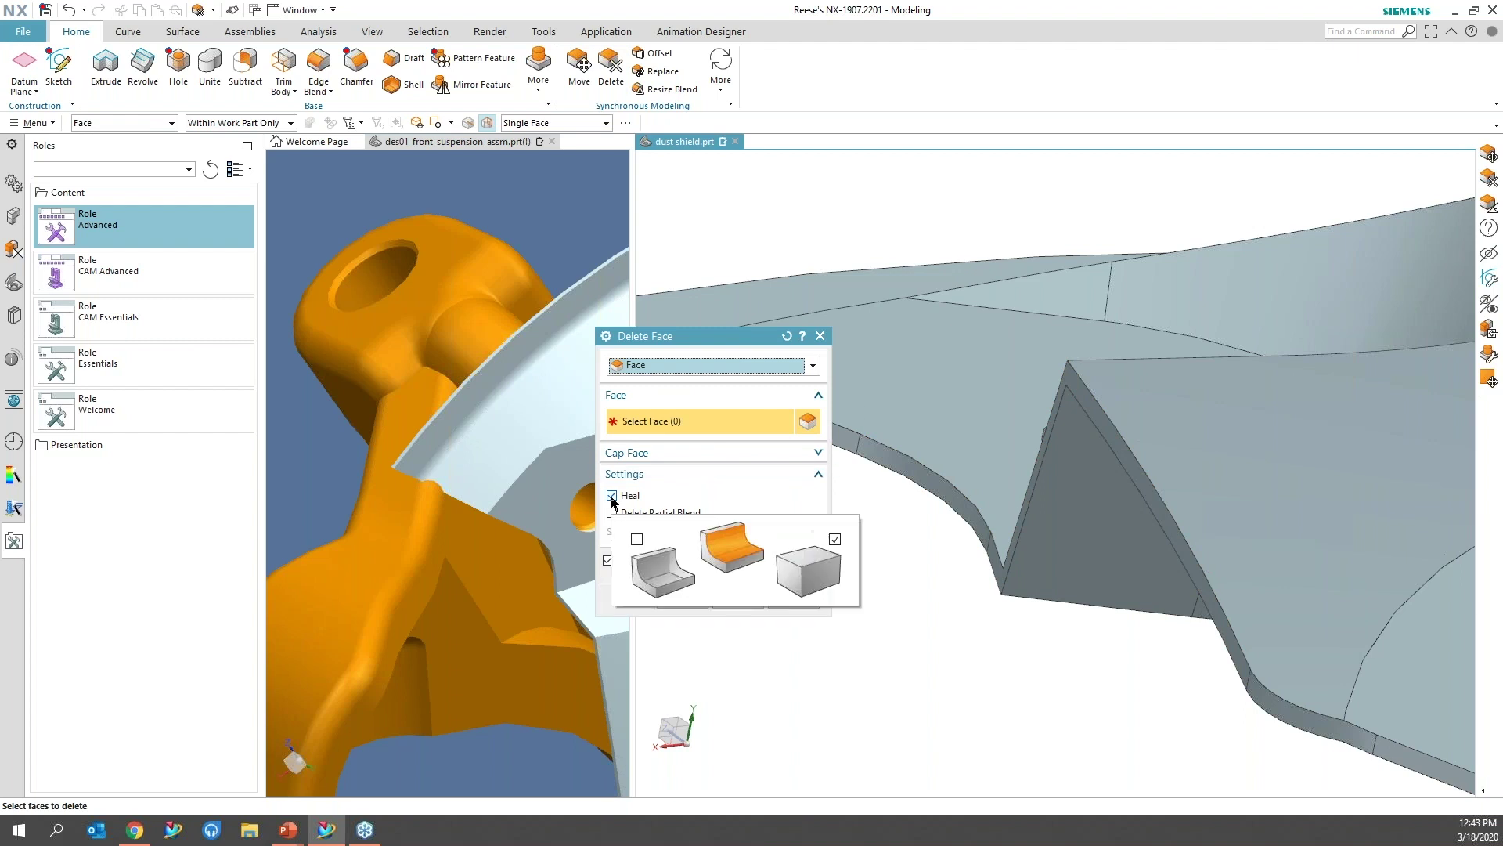
{"action": "left_click", "coordinate": [922, 472]}
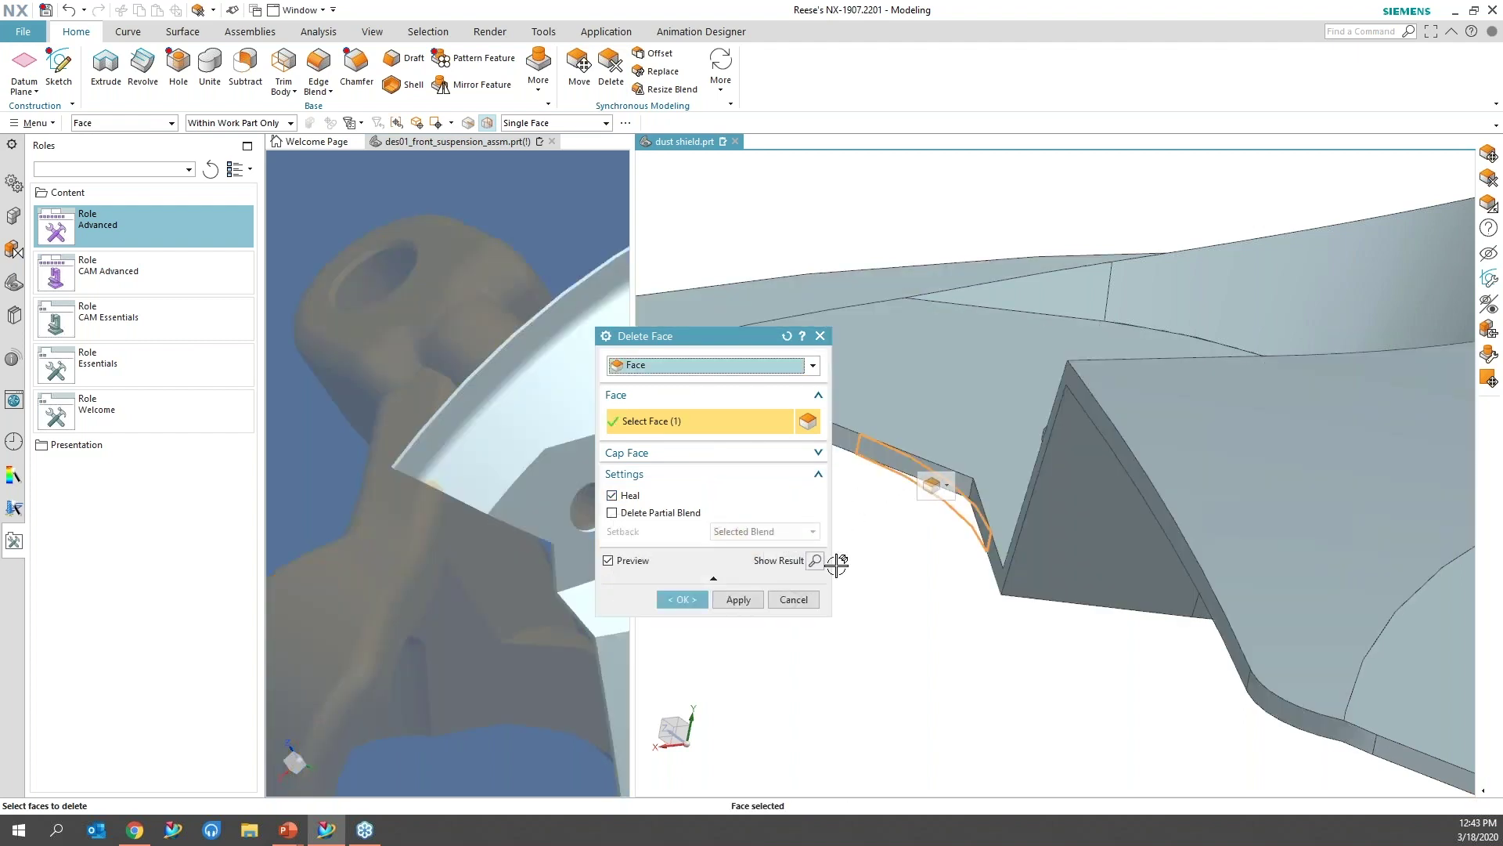
{"action": "left_click", "coordinate": [682, 599]}
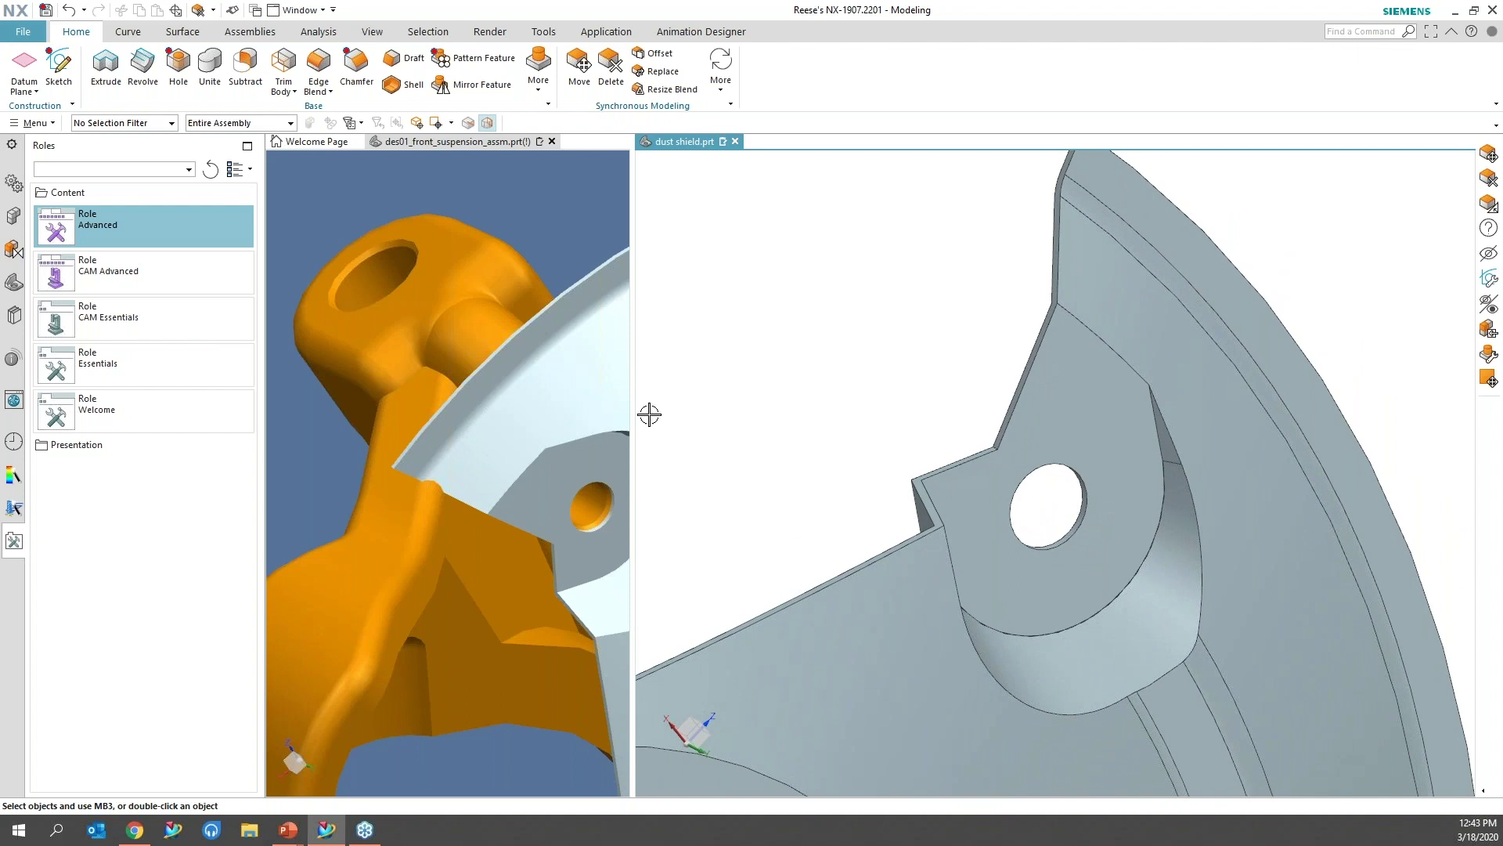
Step: Try an Angular Dimension between the mounting tab's two straight edge faces, swinging the short lower edge face to 117°
{"action": "left_click", "coordinate": [721, 90]}
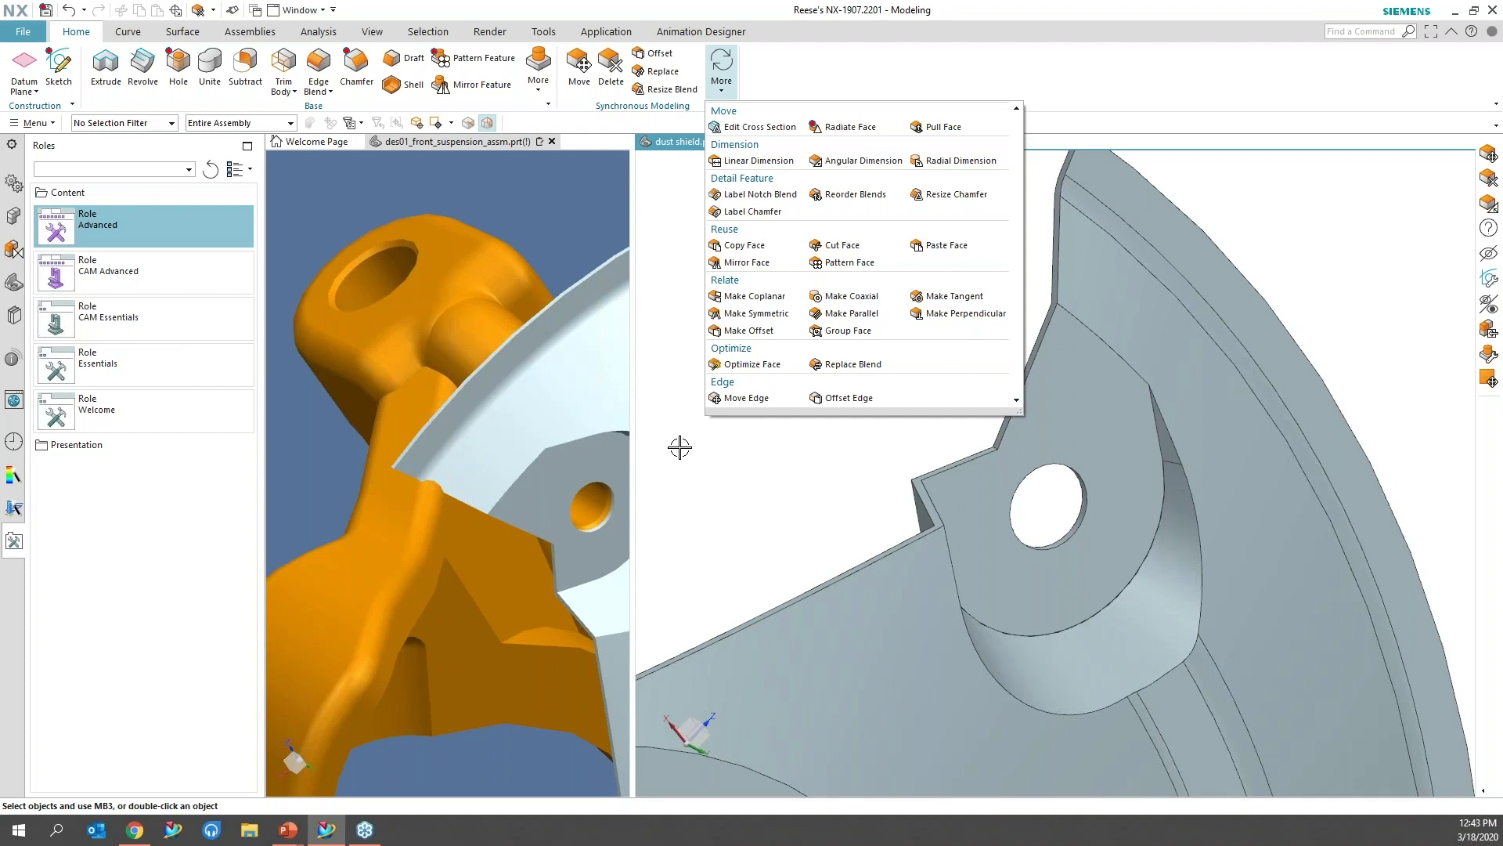
{"action": "left_click", "coordinate": [845, 159]}
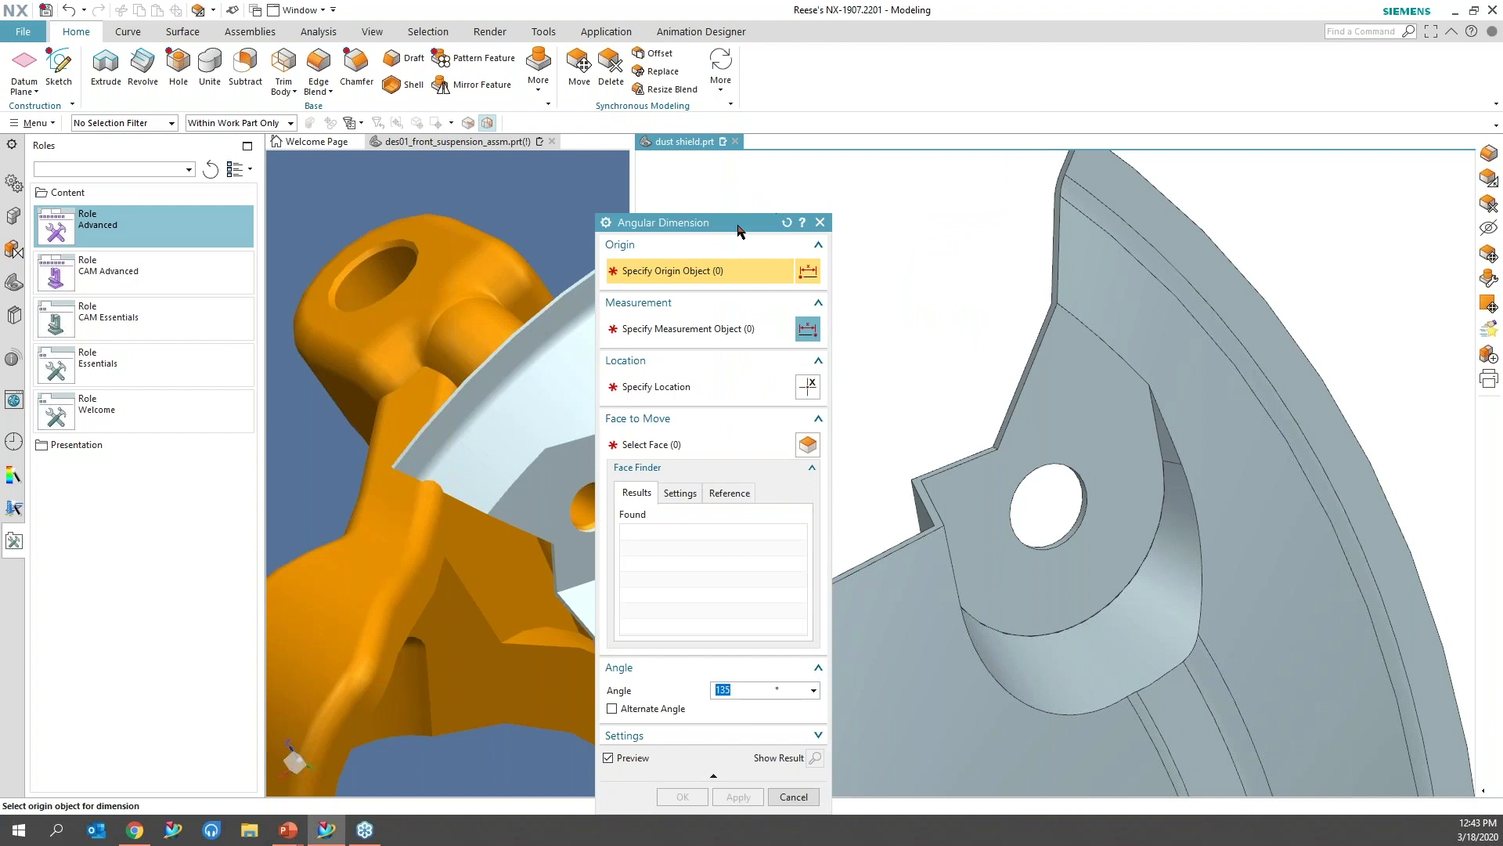
{"action": "left_click_drag", "start_coordinate": [736, 224], "coordinate": [730, 161]}
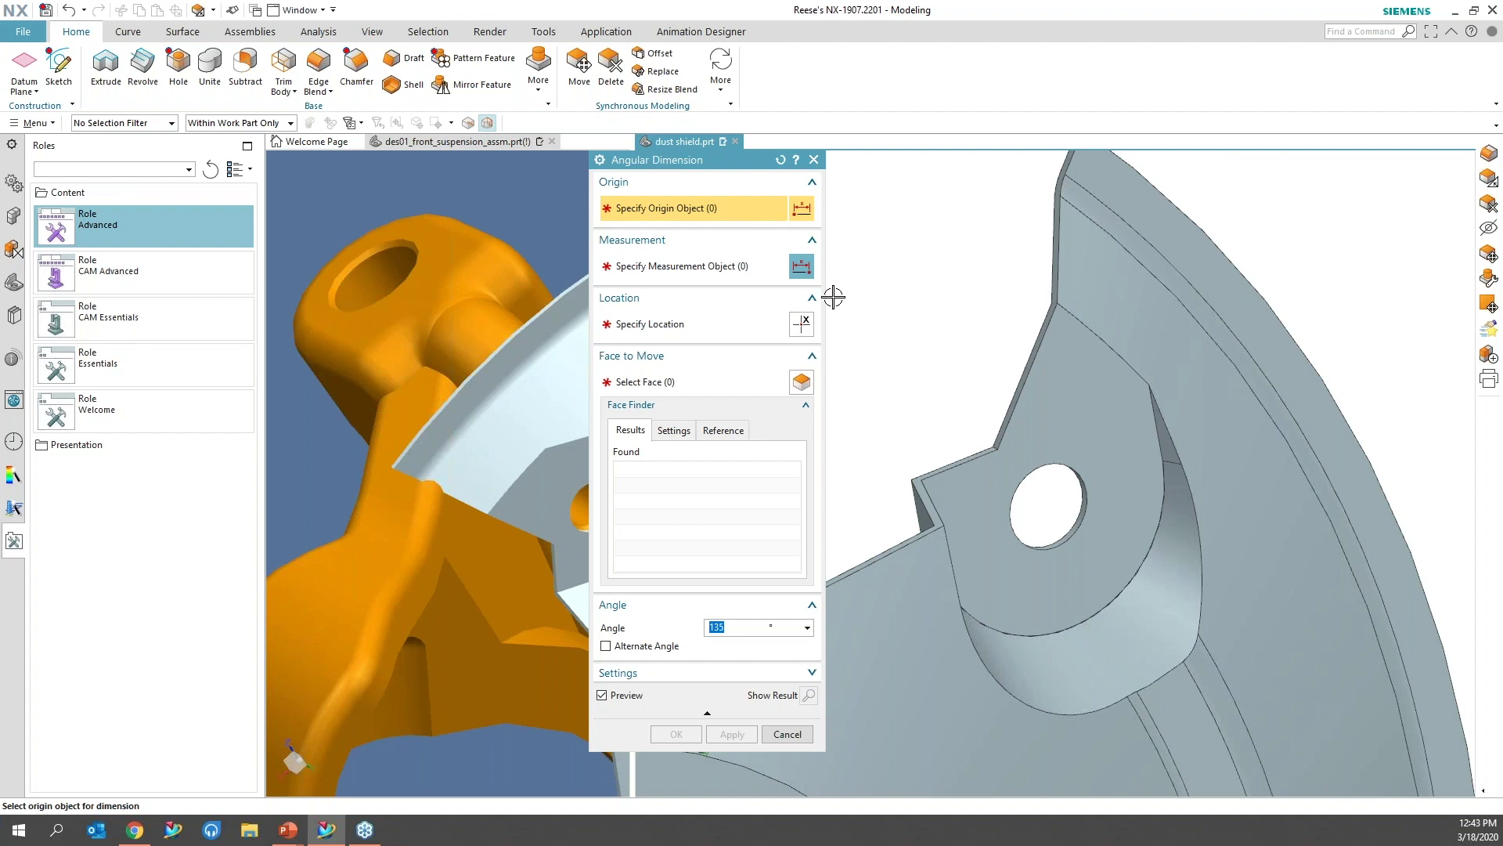
{"action": "left_click", "coordinate": [1022, 367]}
{"action": "left_click", "coordinate": [951, 453]}
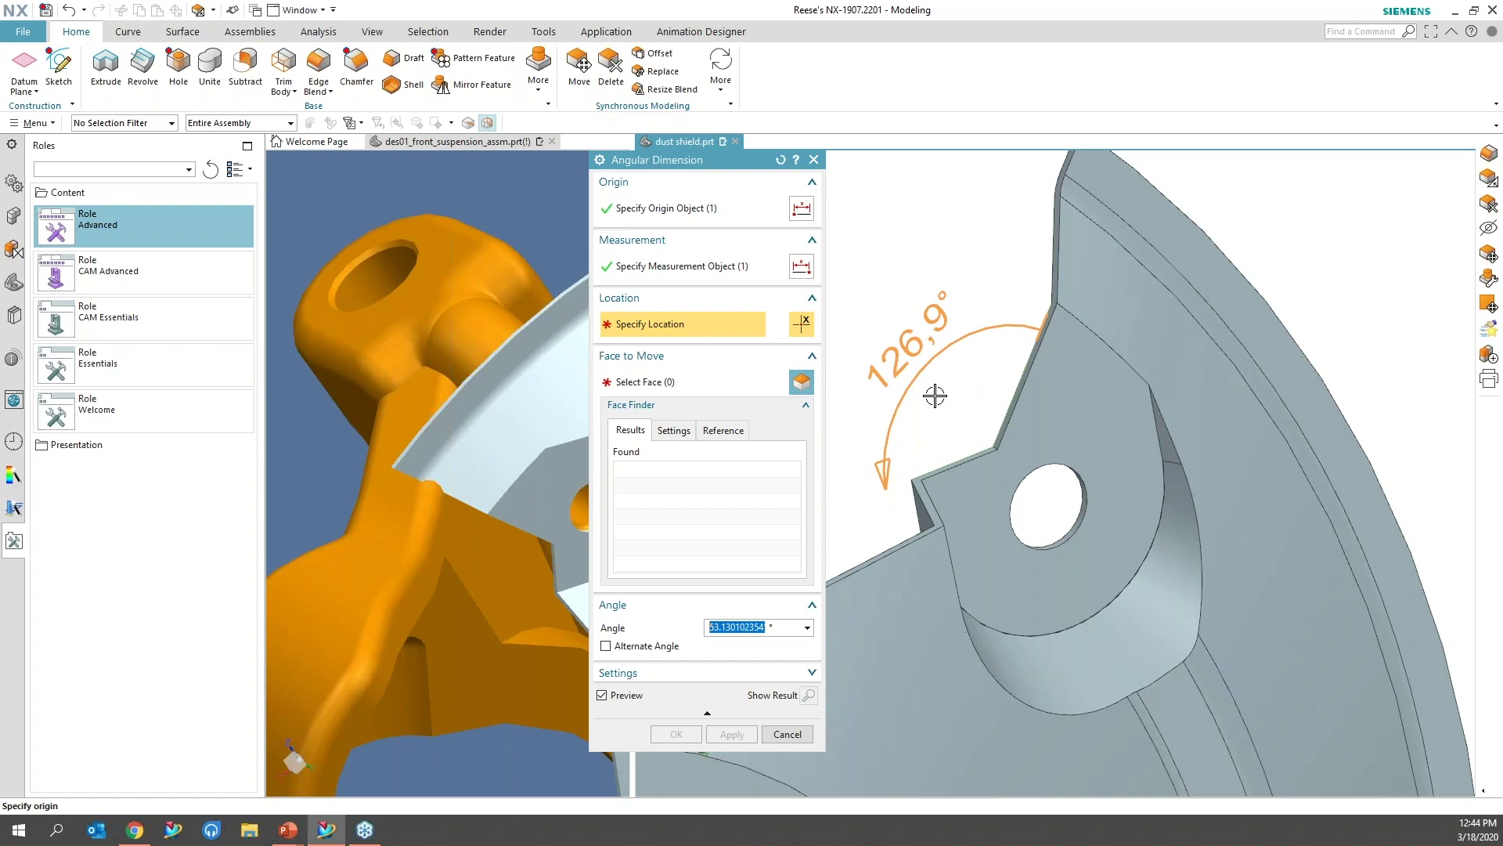
{"action": "left_click", "coordinate": [935, 395]}
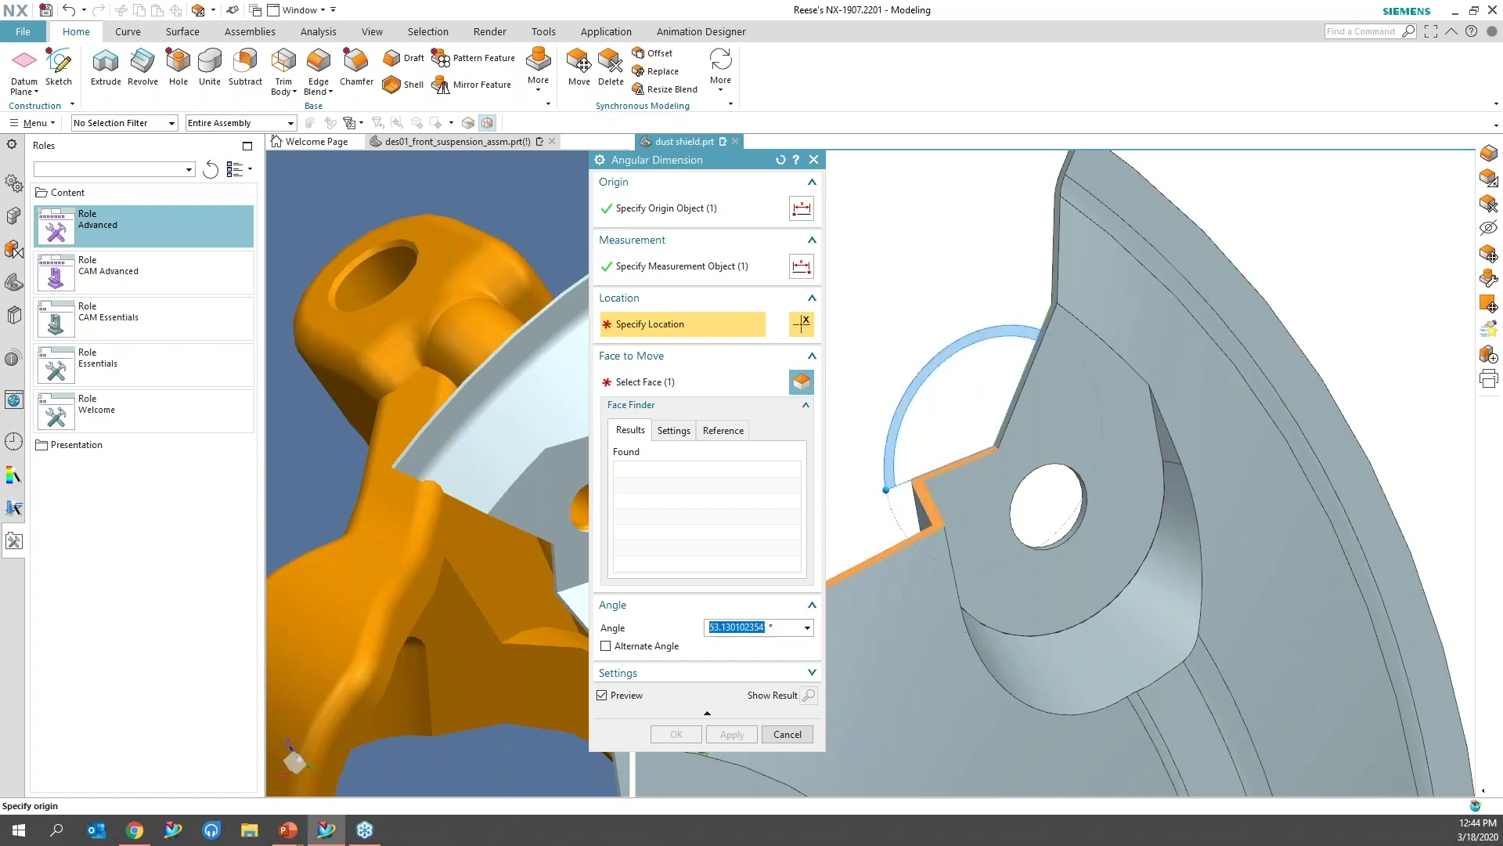
{"action": "left_click", "coordinate": [888, 485]}
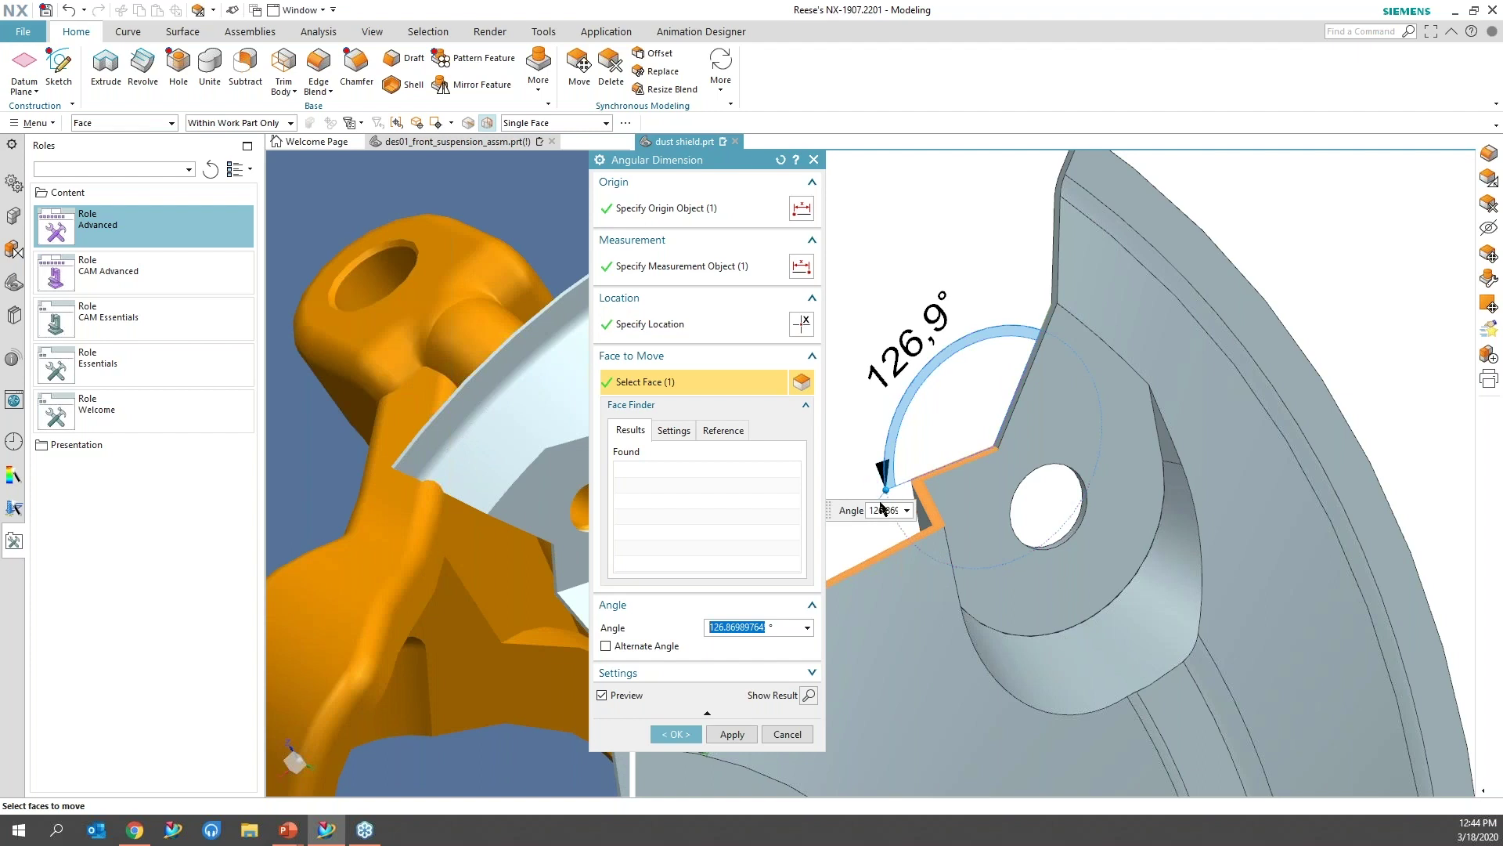
{"action": "left_click_drag", "start_coordinate": [831, 505], "coordinate": [868, 594]}
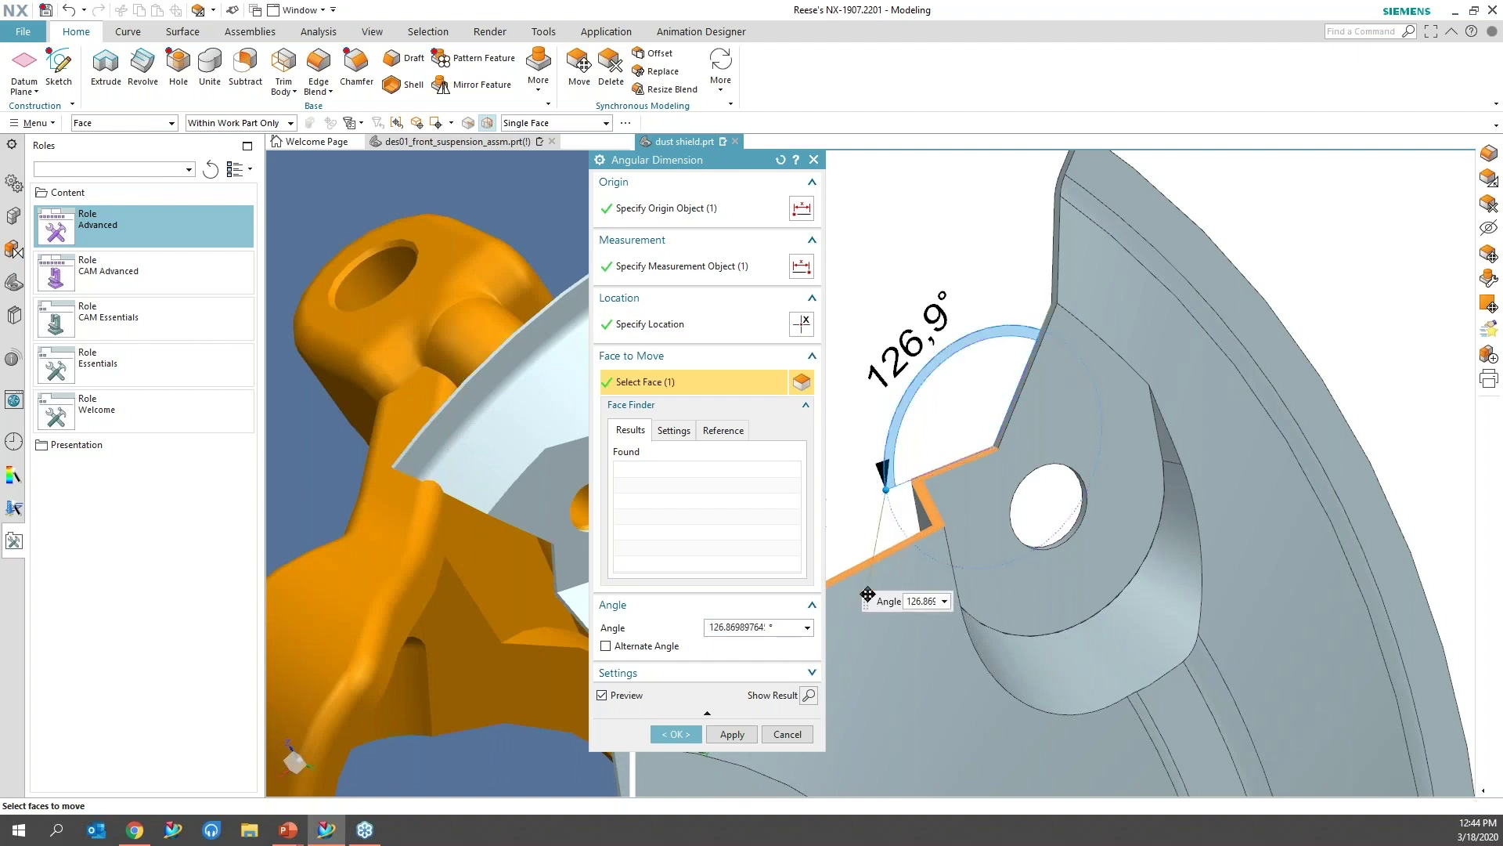
{"action": "mouse_move", "coordinate": [881, 478]}
{"action": "left_mouse_down"}
{"action": "mouse_move", "coordinate": [889, 420]}
{"action": "mouse_move", "coordinate": [910, 410]}
{"action": "mouse_move", "coordinate": [889, 426]}
{"action": "mouse_move", "coordinate": [886, 468]}
{"action": "left_mouse_up"}
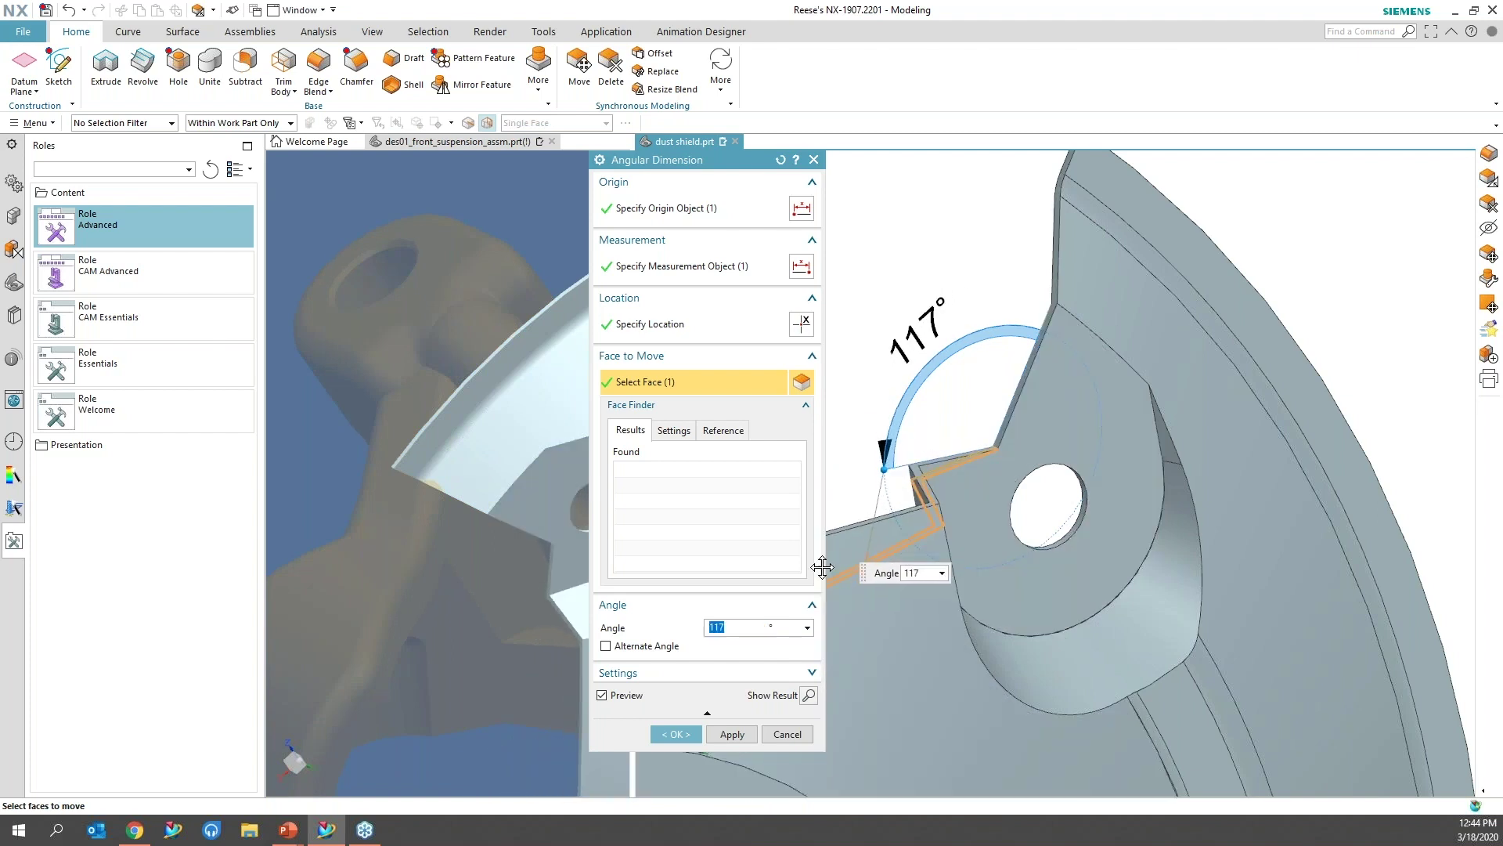
{"action": "left_click", "coordinate": [786, 734]}
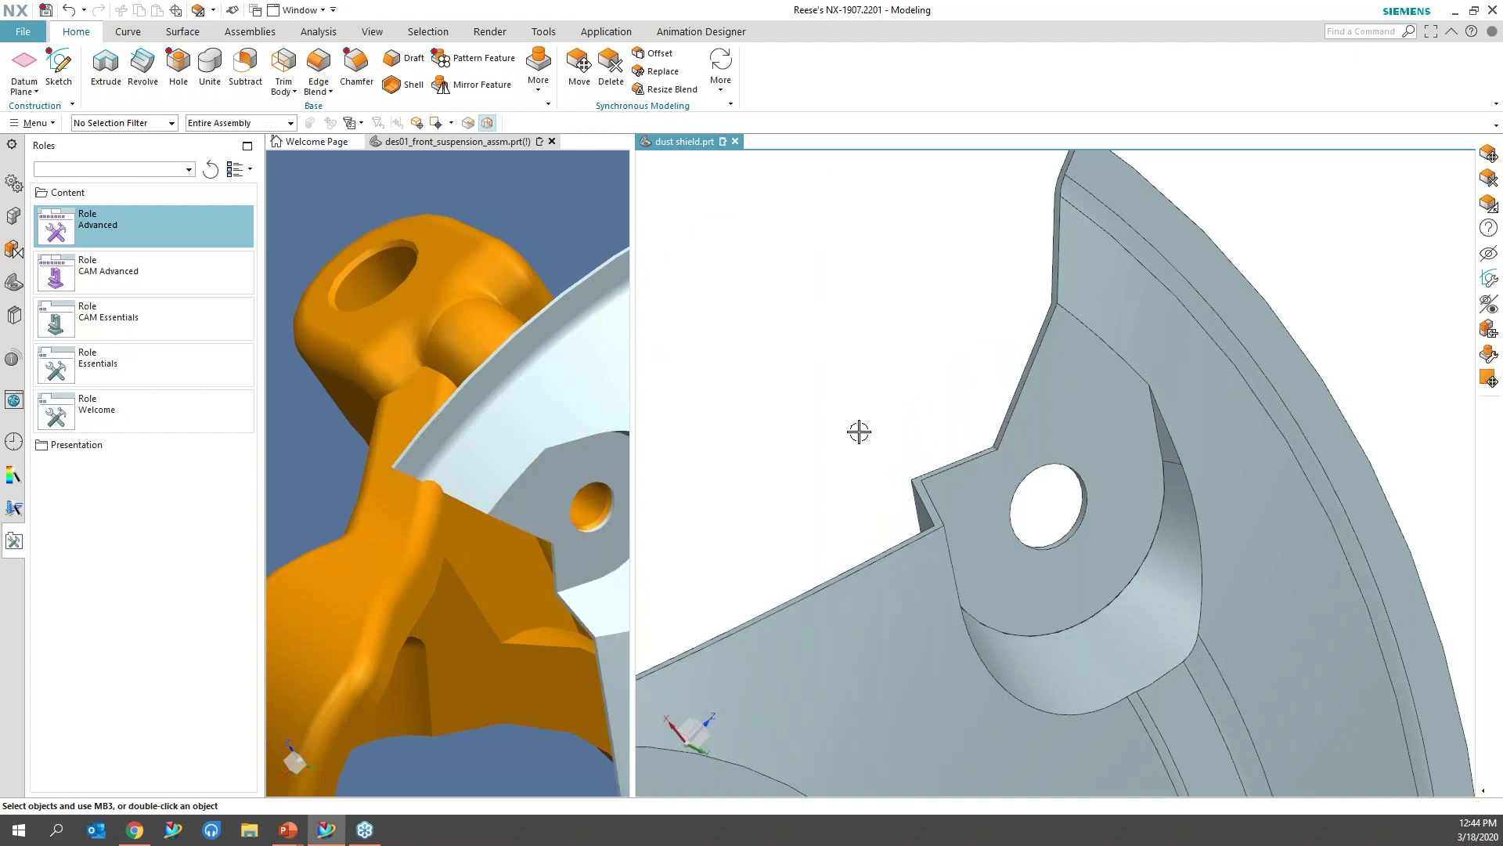
Step: Show the dust shield's model history and highlight the faces affected by its Delete Face feature
{"action": "left_click", "coordinate": [15, 285]}
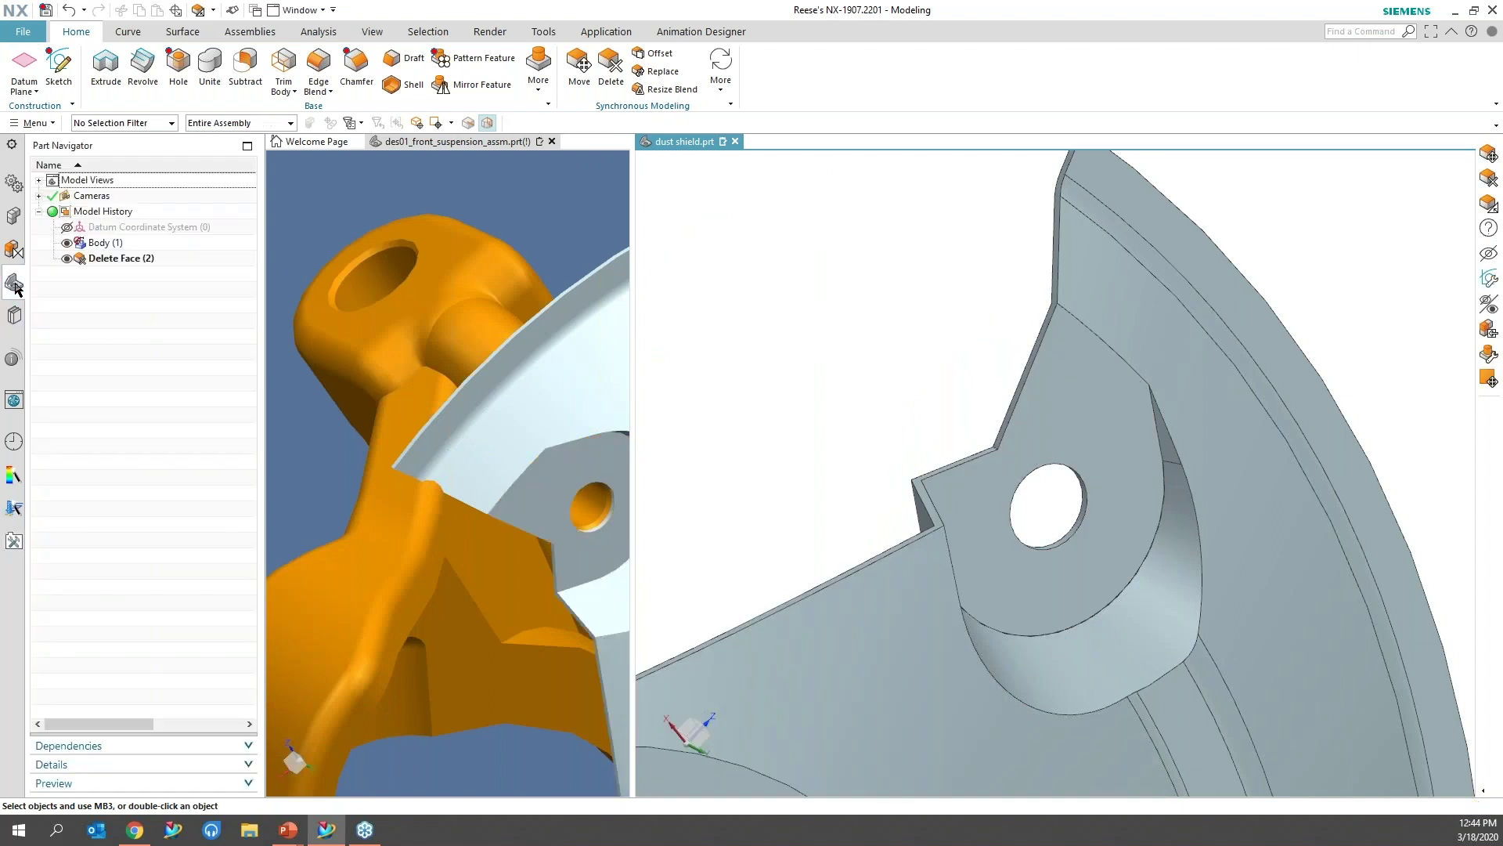
{"action": "left_click", "coordinate": [125, 260]}
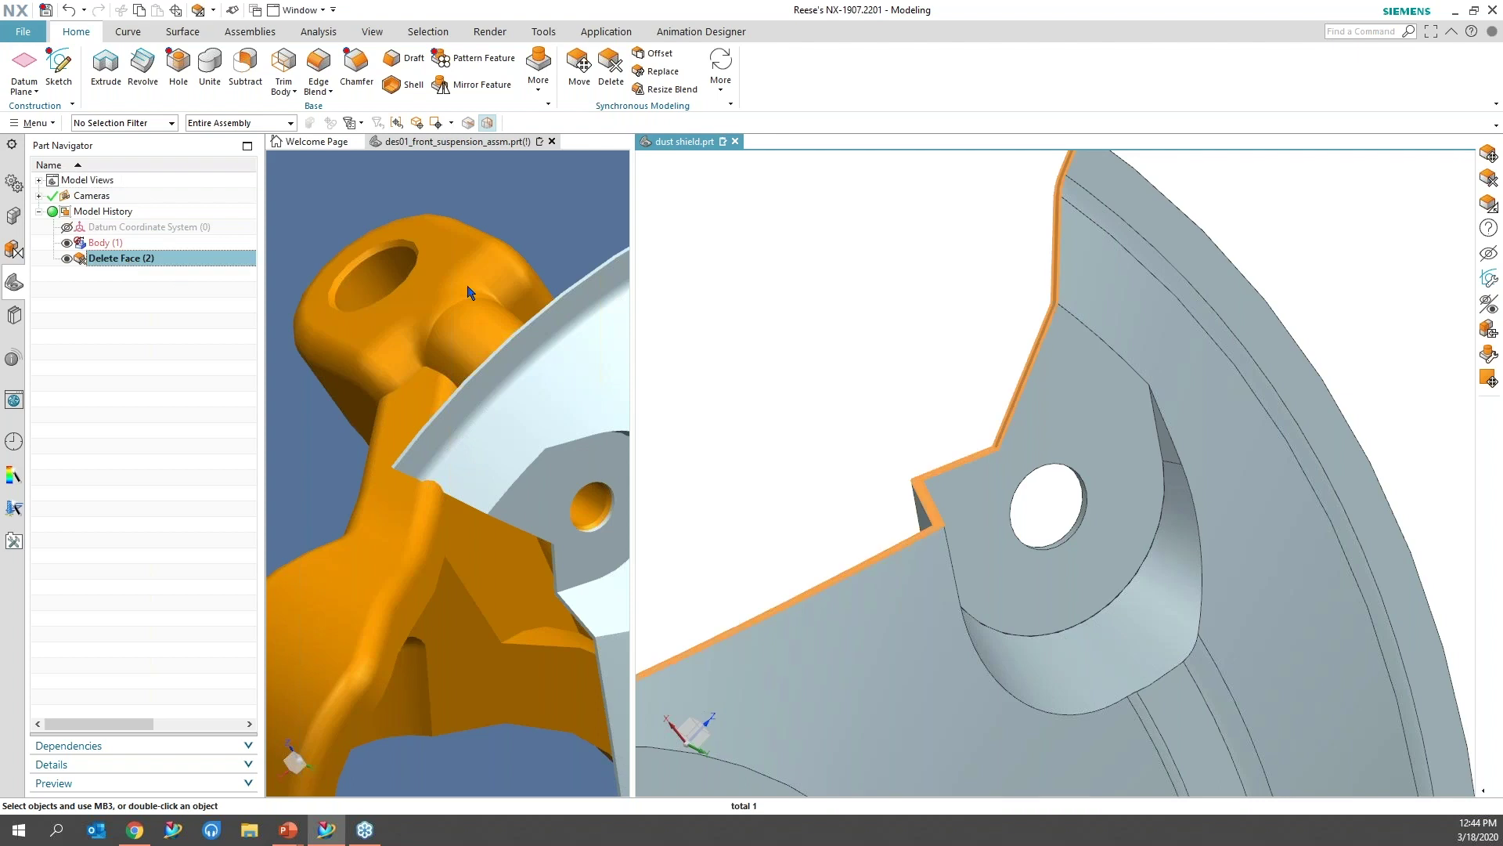
{"action": "key", "text": "Escape"}
Step: Apply an Angular Dimension from the tab's short lower edge face to its long upper edge face, rotating the upper face to 140°
{"action": "left_click", "coordinate": [721, 66]}
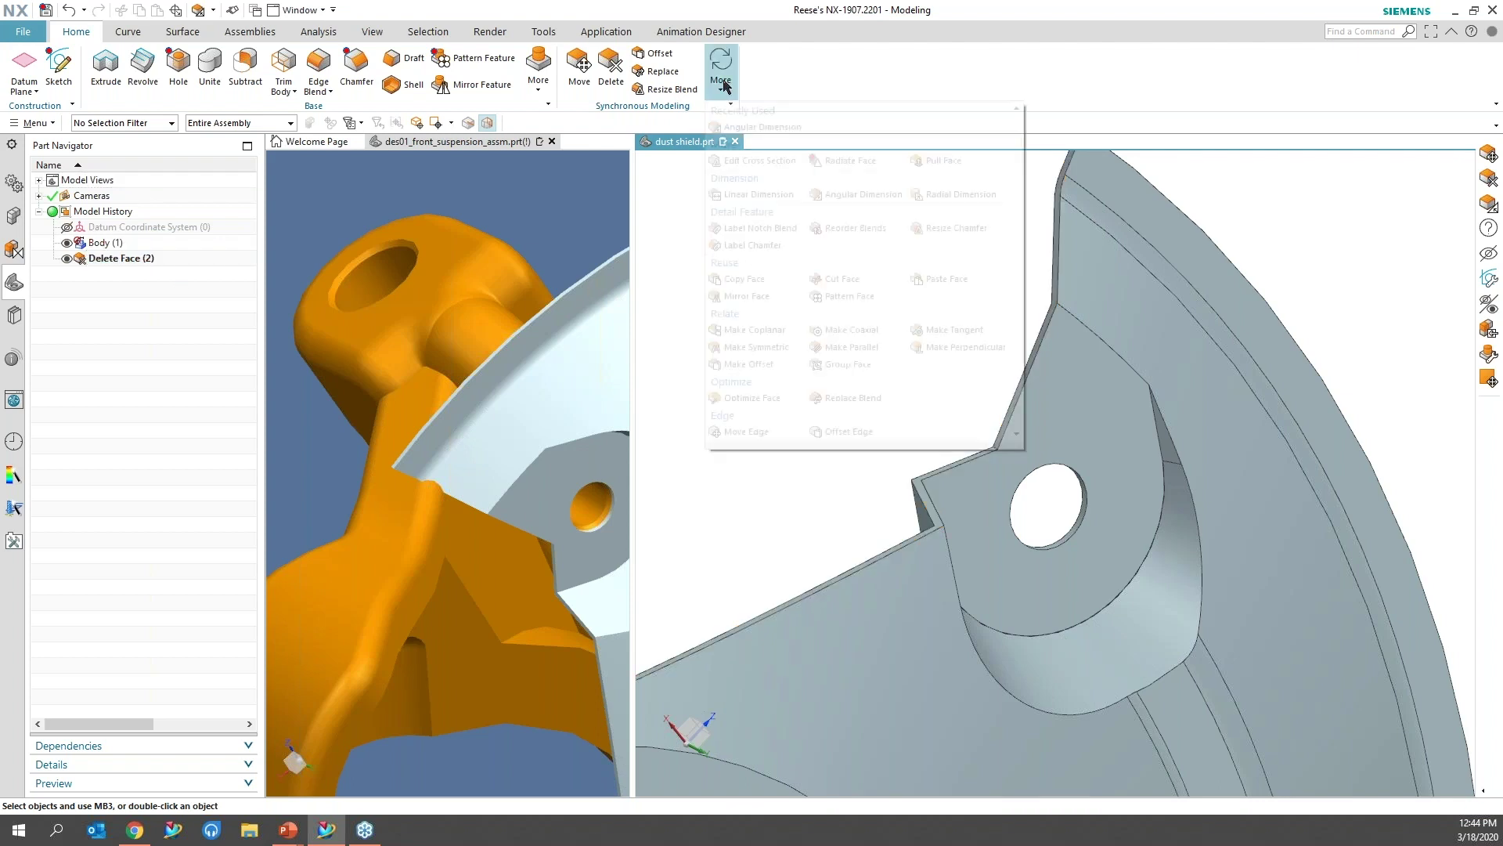
{"action": "left_click", "coordinate": [855, 195]}
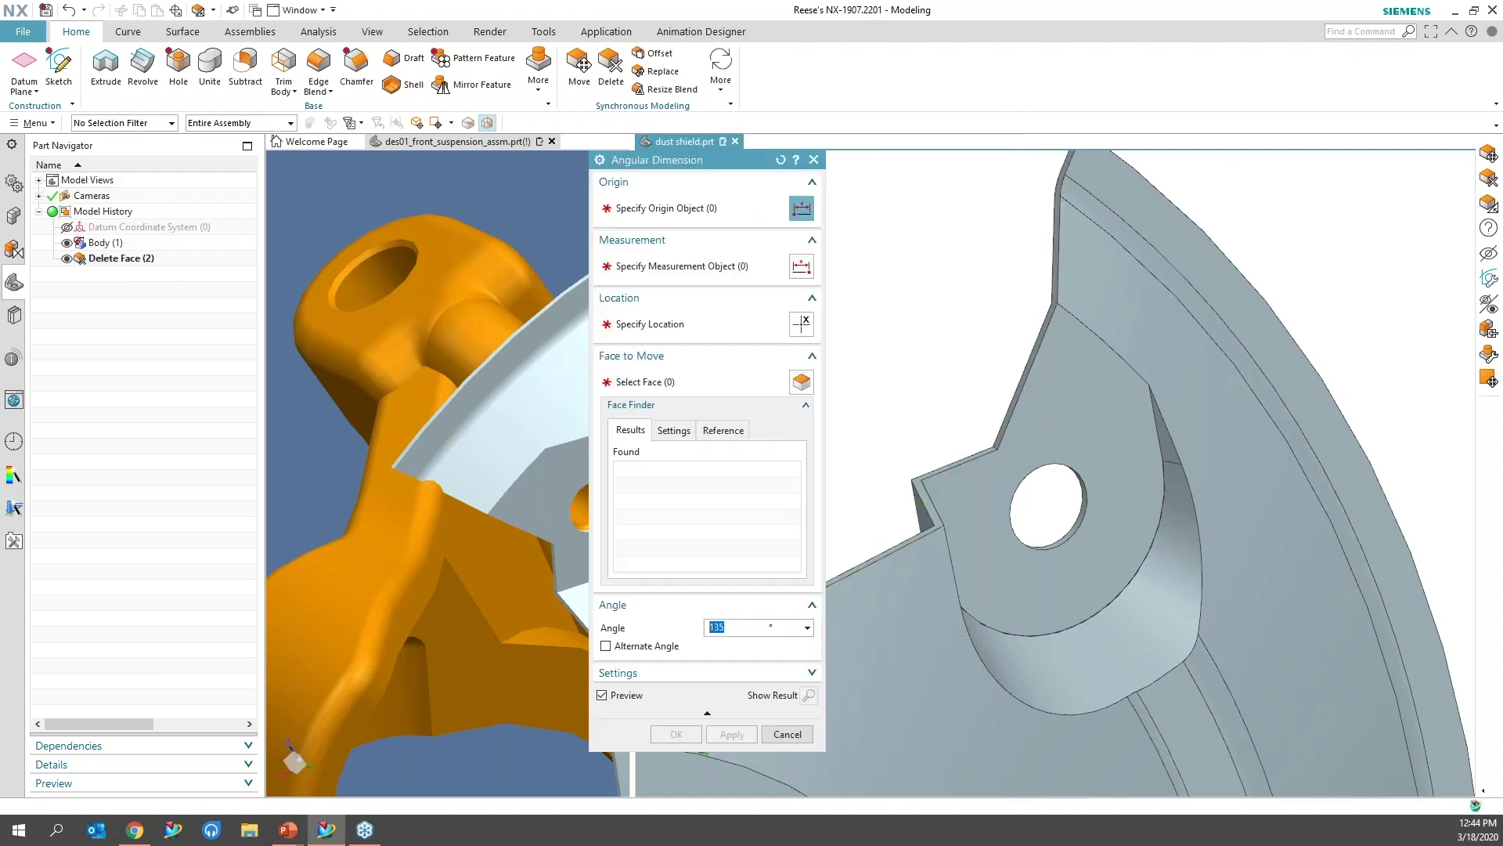
{"action": "left_click", "coordinate": [936, 464]}
{"action": "left_click", "coordinate": [1012, 396]}
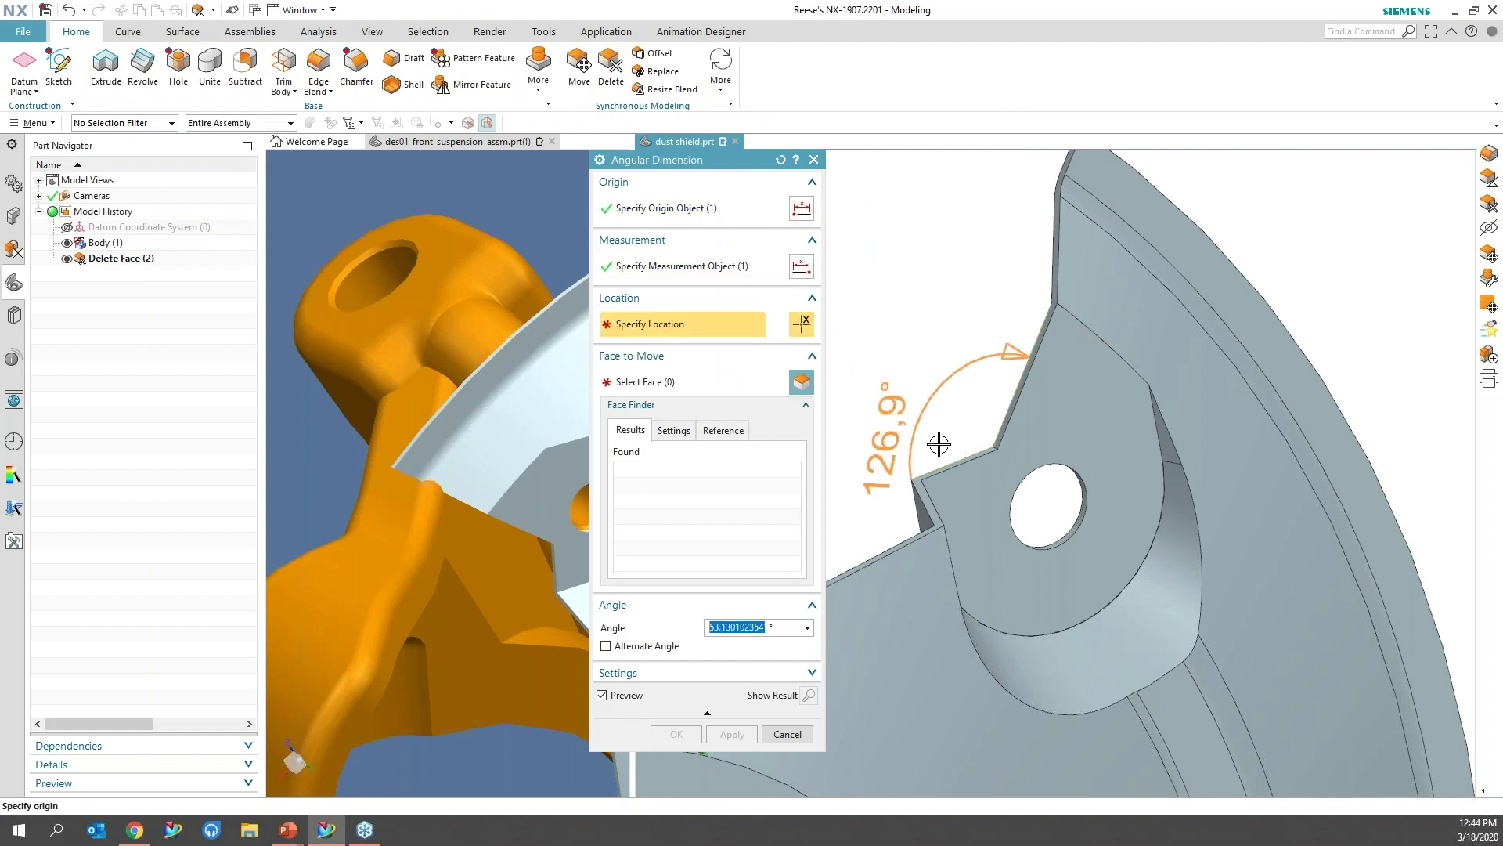
{"action": "left_click", "coordinate": [948, 364]}
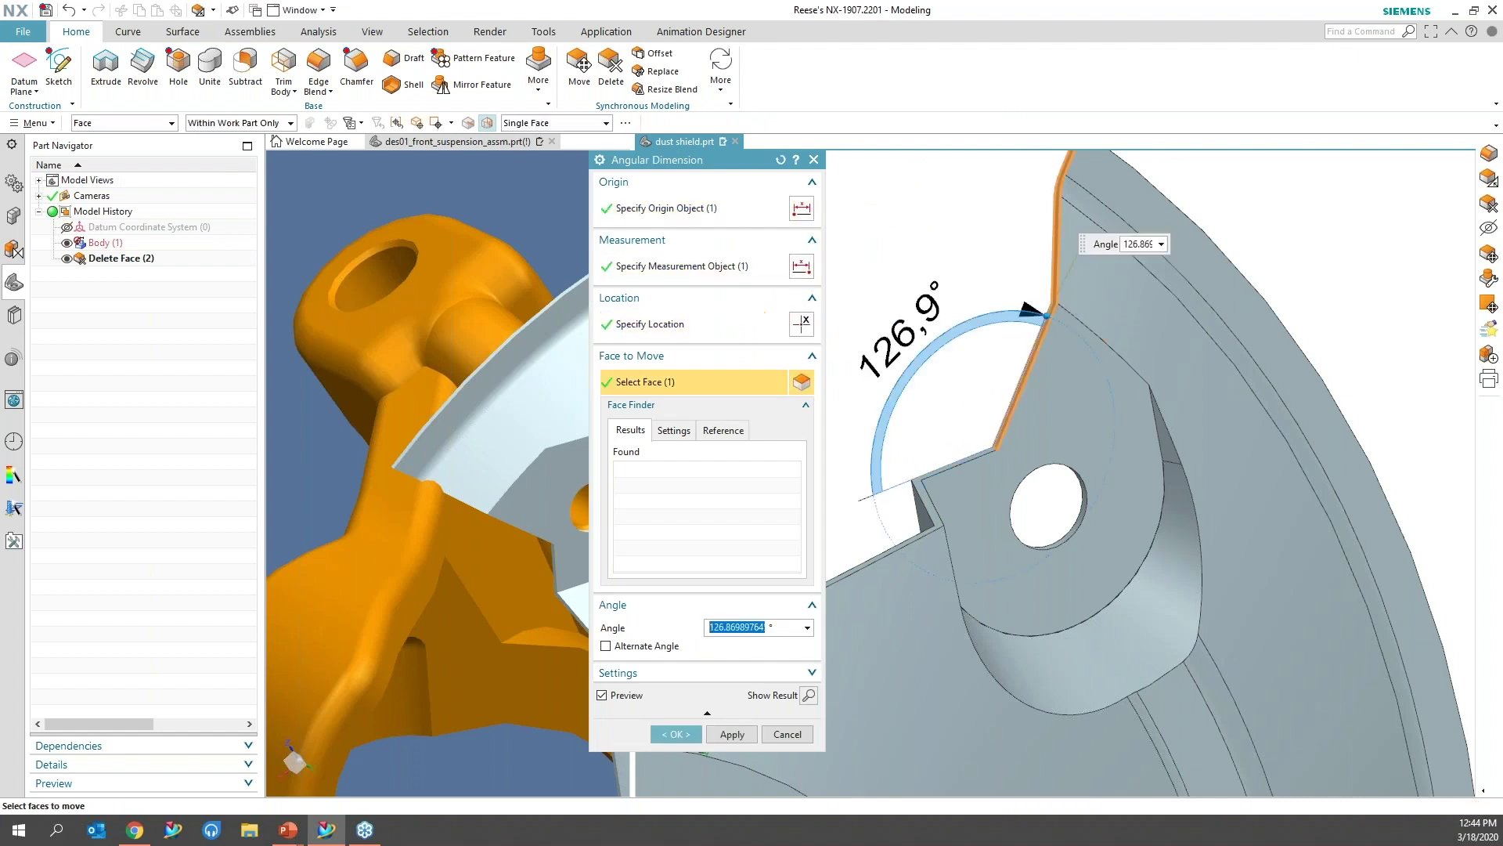
{"action": "left_click_drag", "start_coordinate": [1034, 312], "coordinate": [1075, 332]}
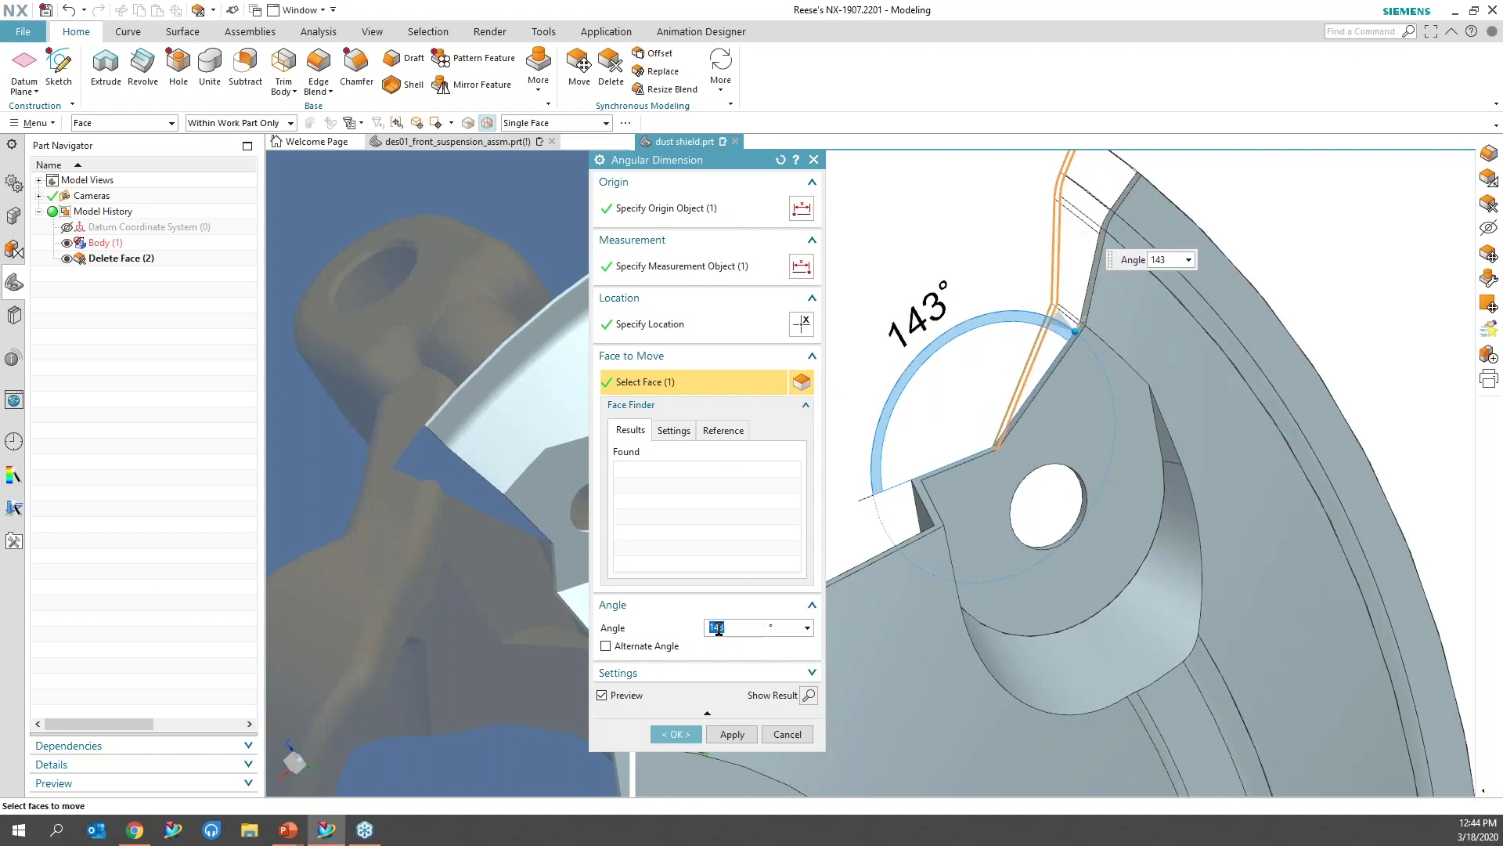
{"action": "type", "text": "1"}
{"action": "key", "text": "Return"}
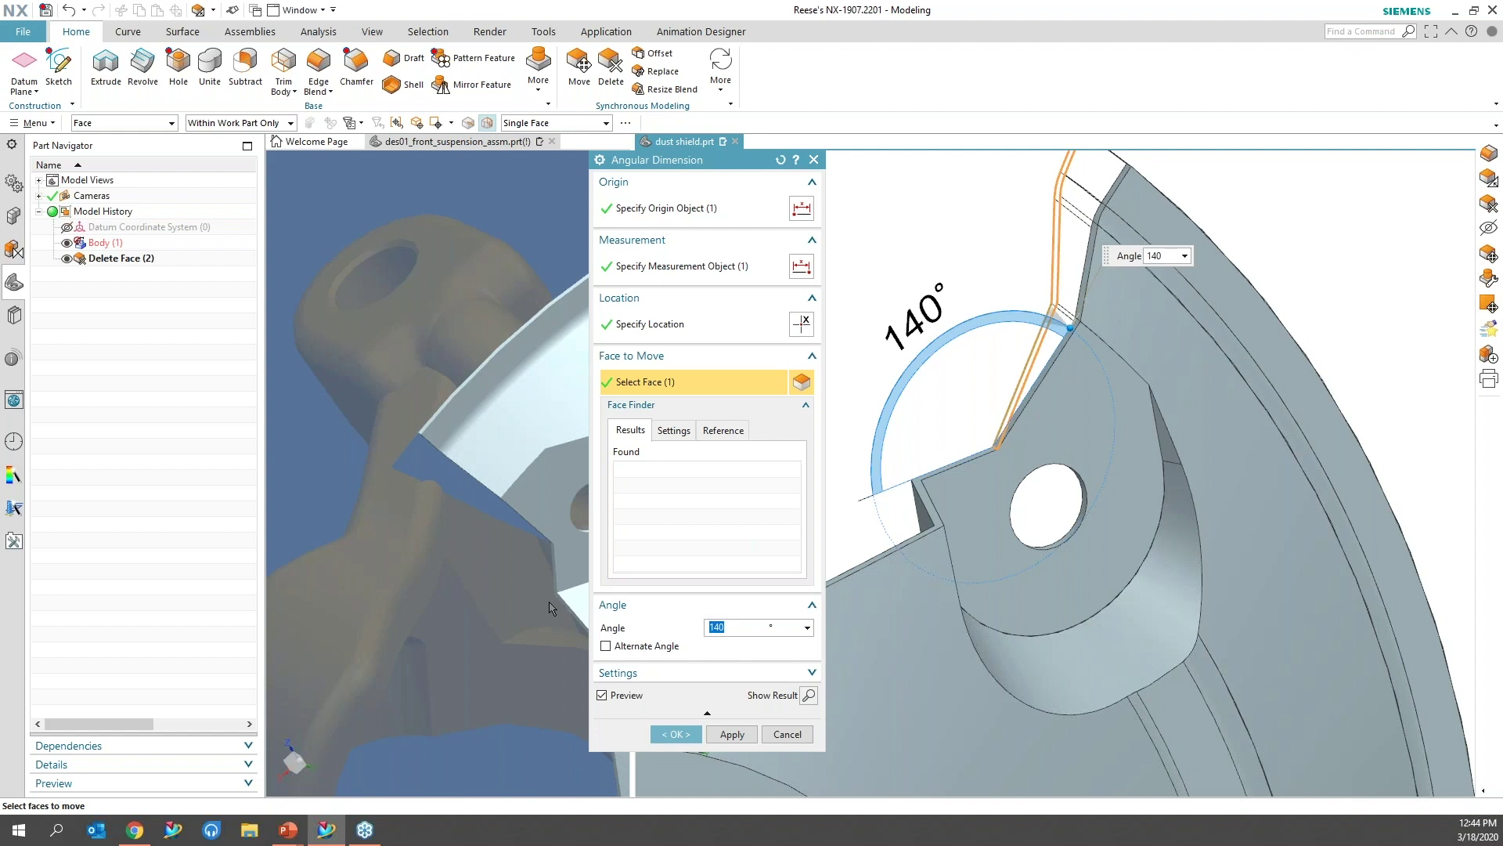
{"action": "left_click", "coordinate": [677, 734]}
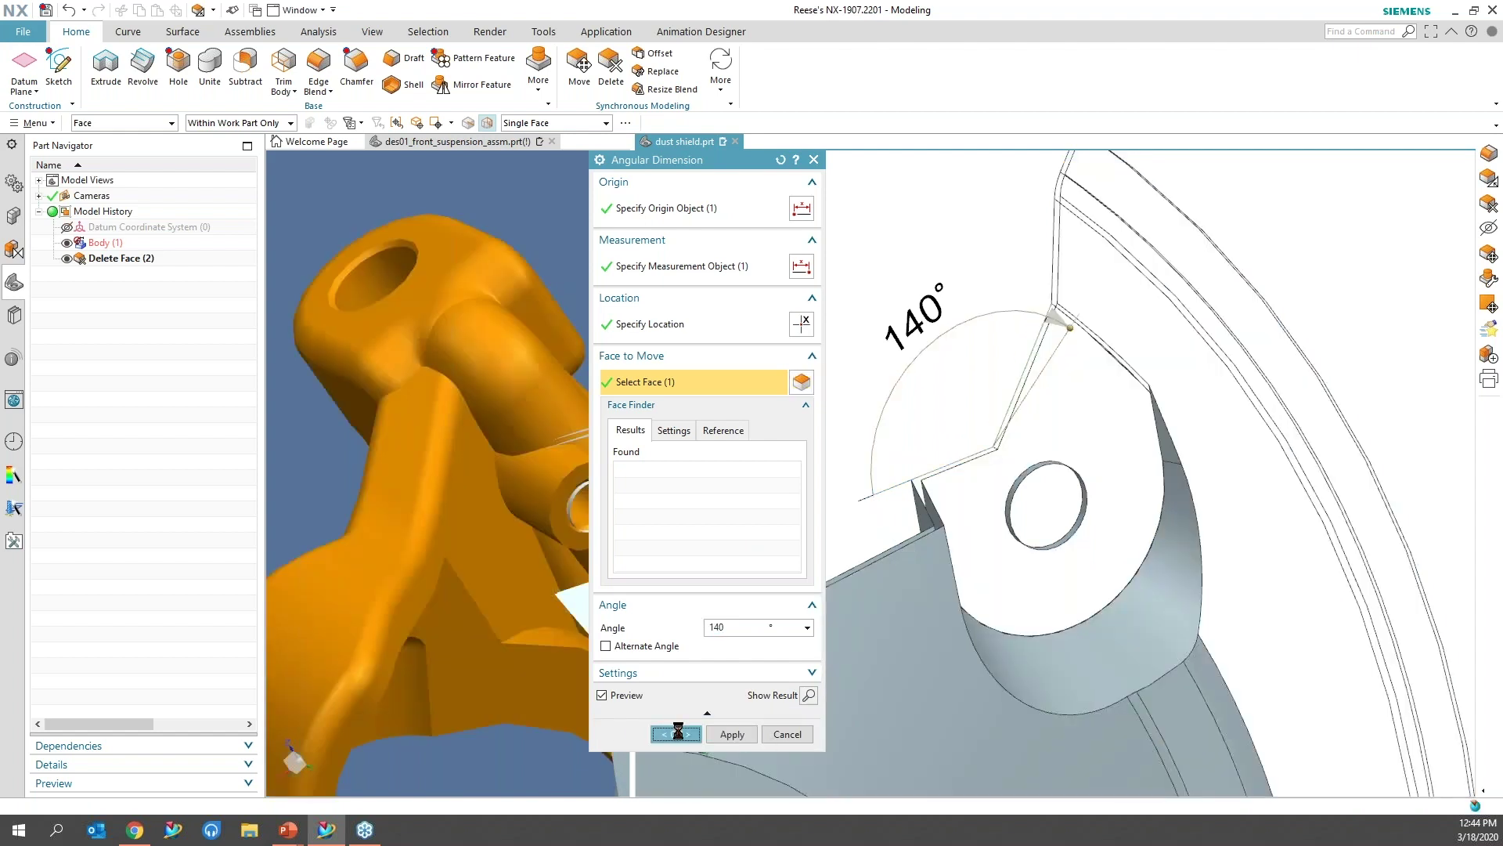
Step: Round the sharp corner between the mounting tab's two angled edge faces with a 12 mm circular Edge Blend
{"action": "middle_click_drag", "start_coordinate": [611, 564], "coordinate": [468, 439]}
{"action": "scroll", "coordinate": [470, 440], "scroll_direction": "up", "scroll_amount": 4}
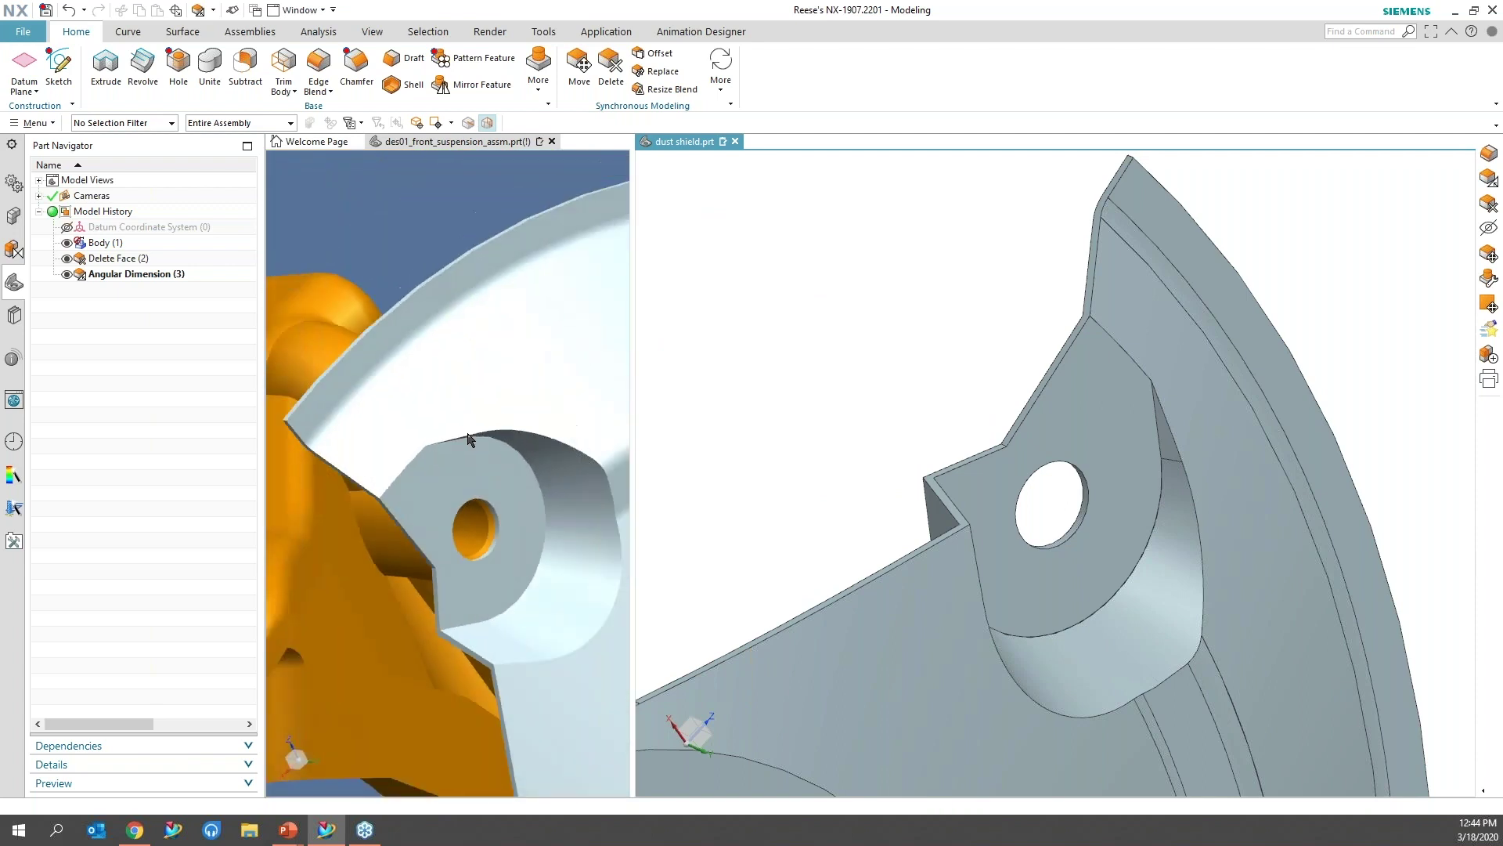
{"action": "scroll", "coordinate": [470, 439], "scroll_direction": "down", "scroll_amount": 5}
{"action": "scroll", "coordinate": [470, 439], "scroll_direction": "down", "scroll_amount": 1}
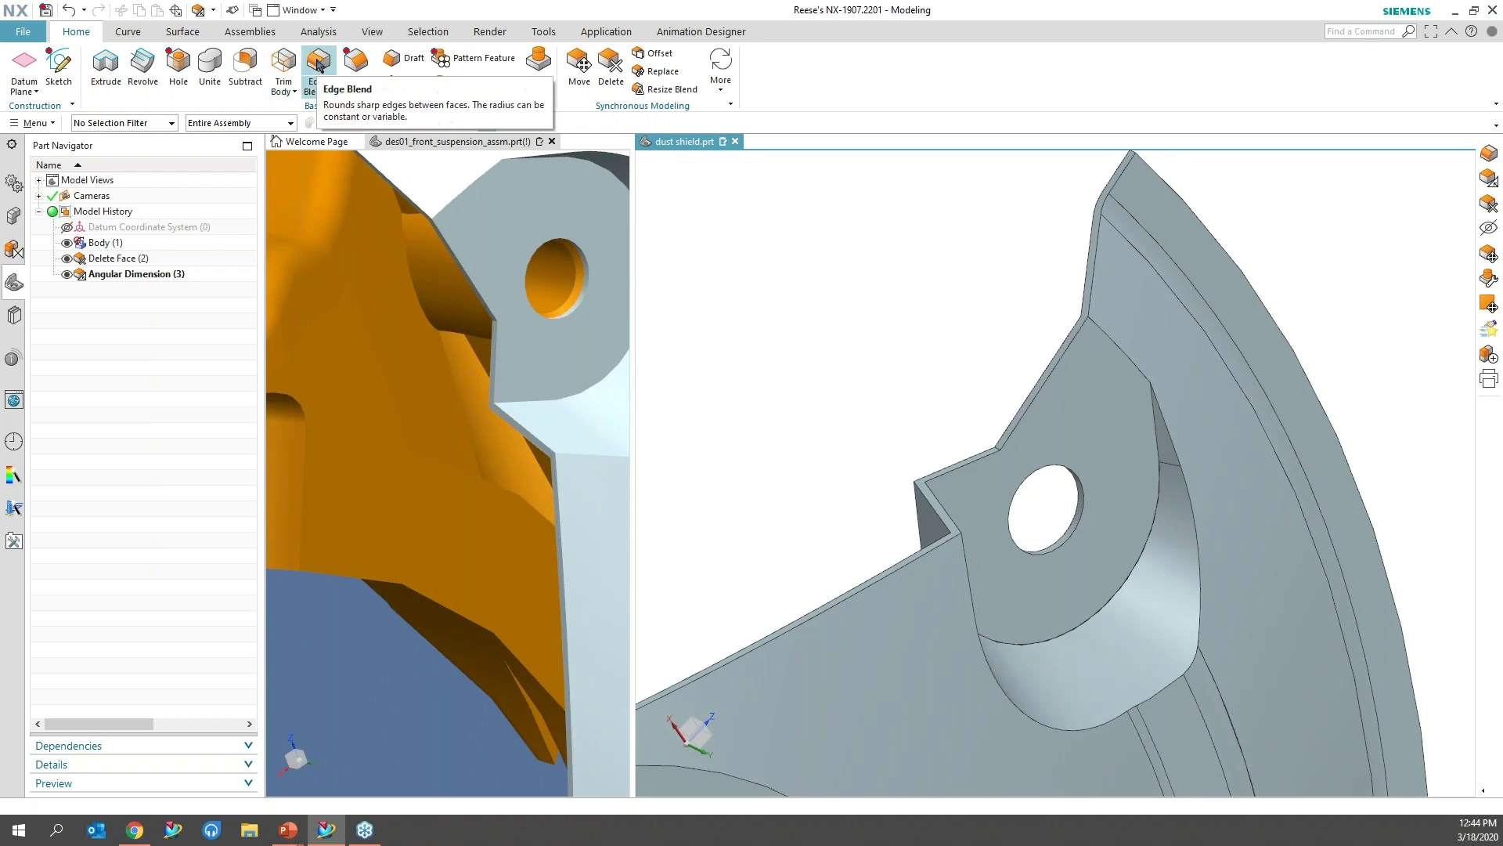
{"action": "left_click", "coordinate": [318, 65]}
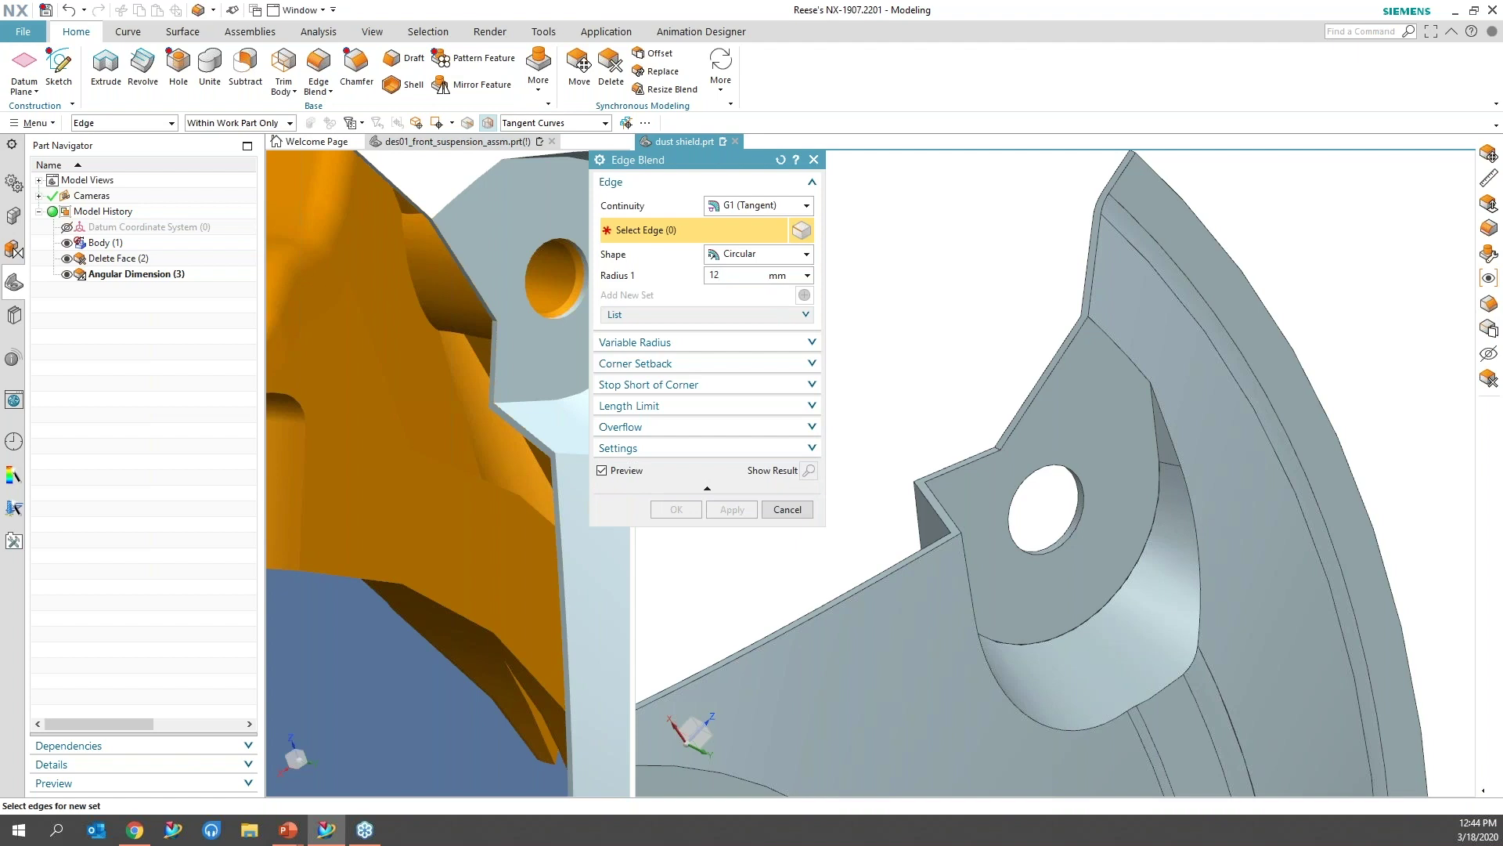
{"action": "left_click", "coordinate": [1001, 446]}
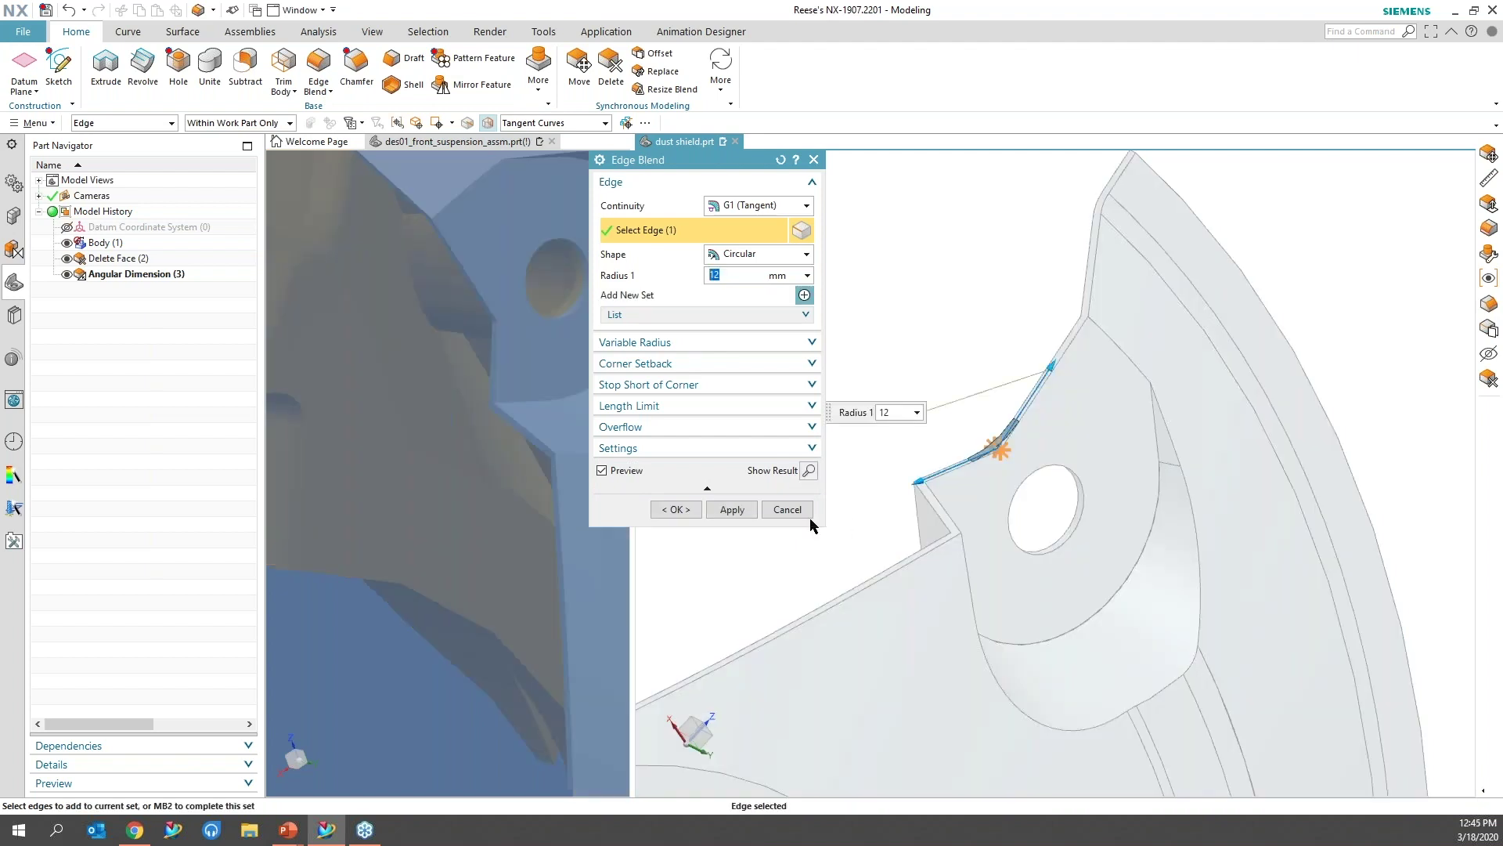
{"action": "left_click", "coordinate": [677, 509]}
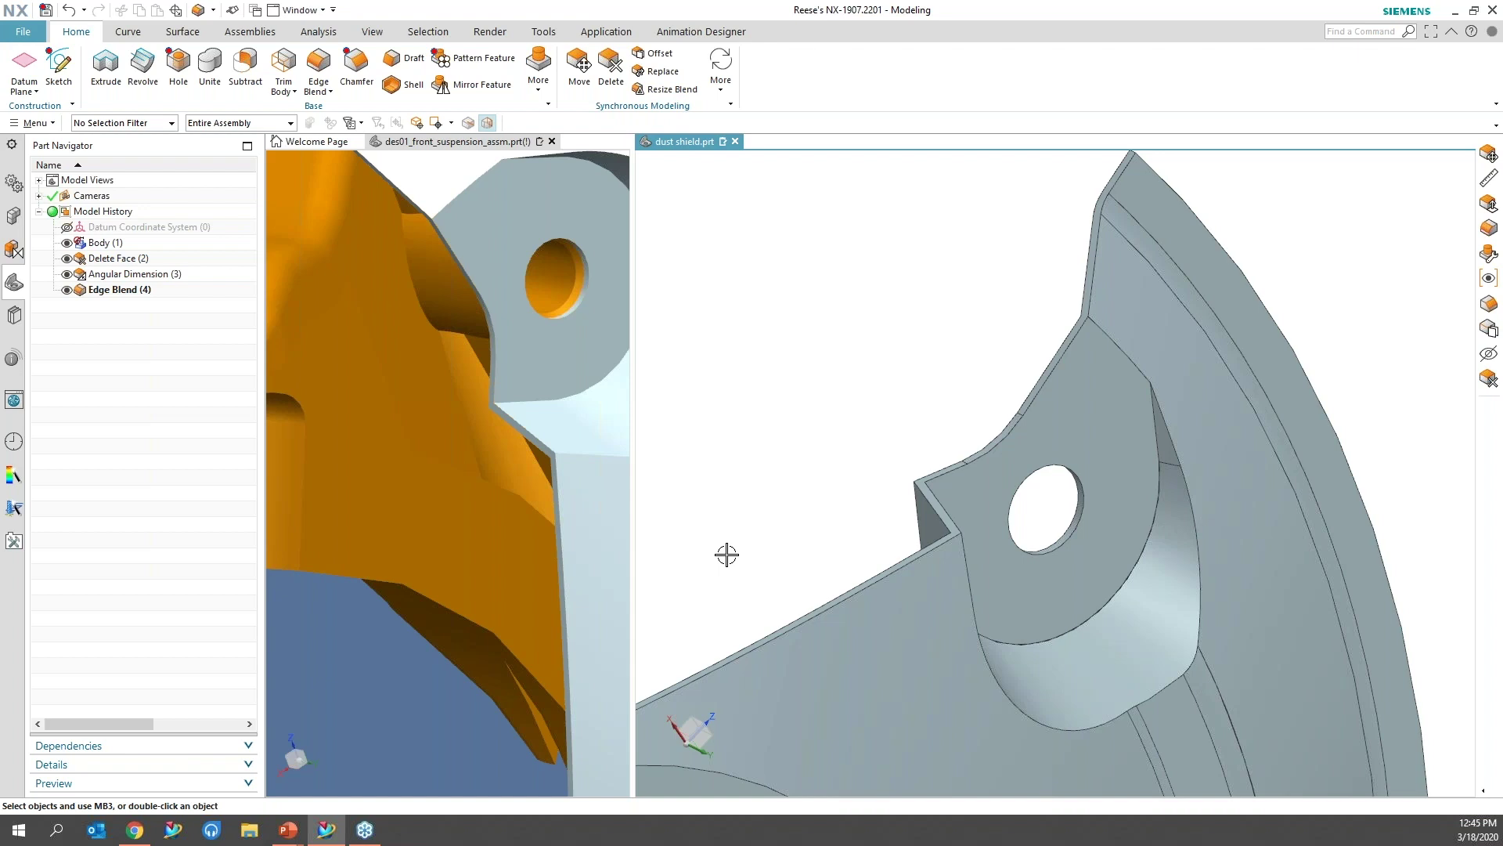
Step: Fit the entire dust shield in view to examine the edited part
{"action": "key", "text": "Home"}
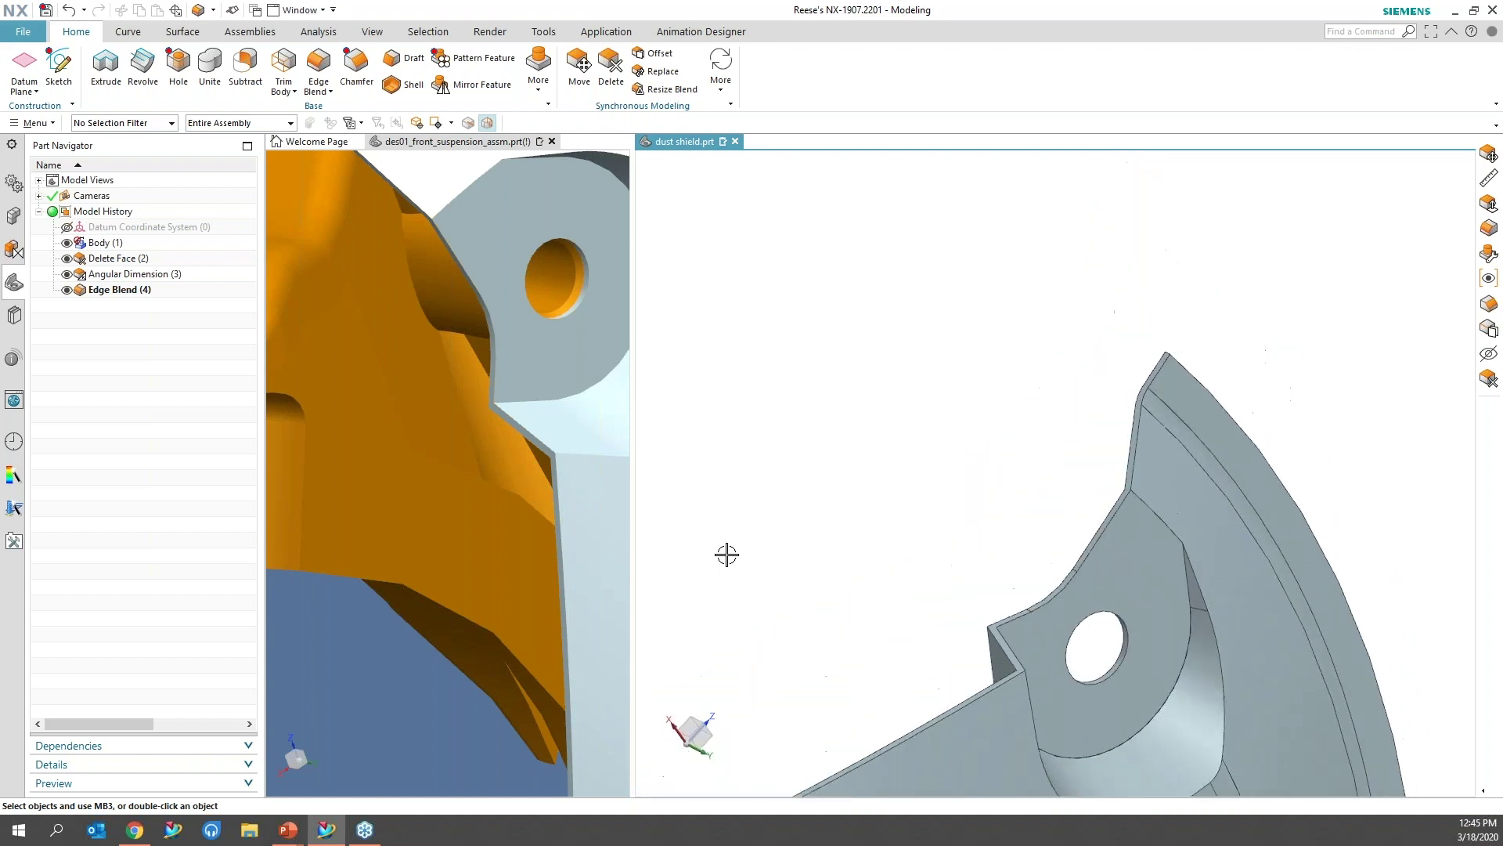
{"action": "left_click", "coordinate": [491, 596]}
{"action": "right_click", "coordinate": [947, 513]}
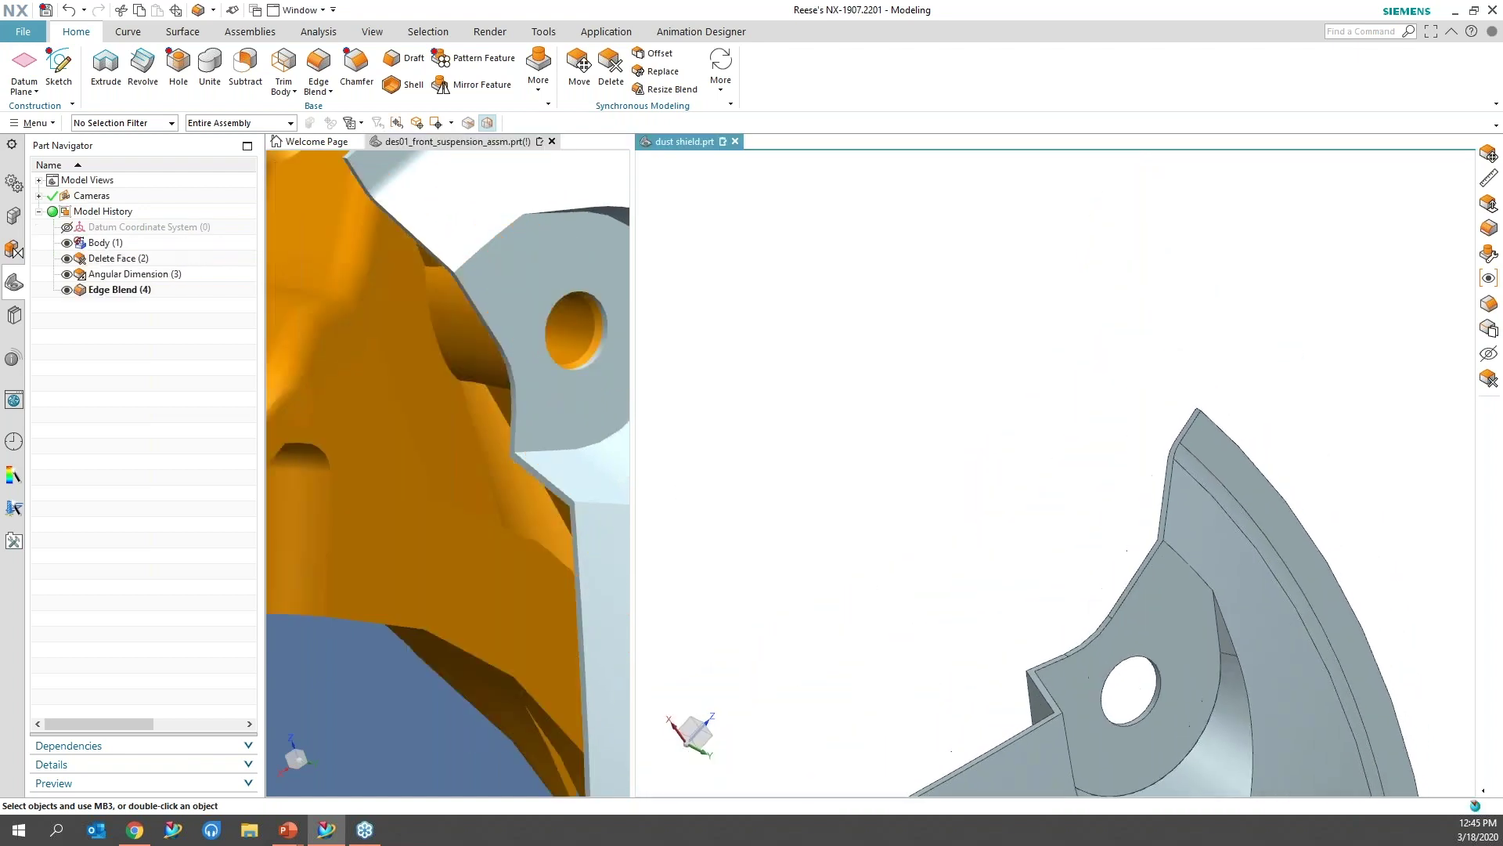
{"action": "key", "text": "ctrl+f"}
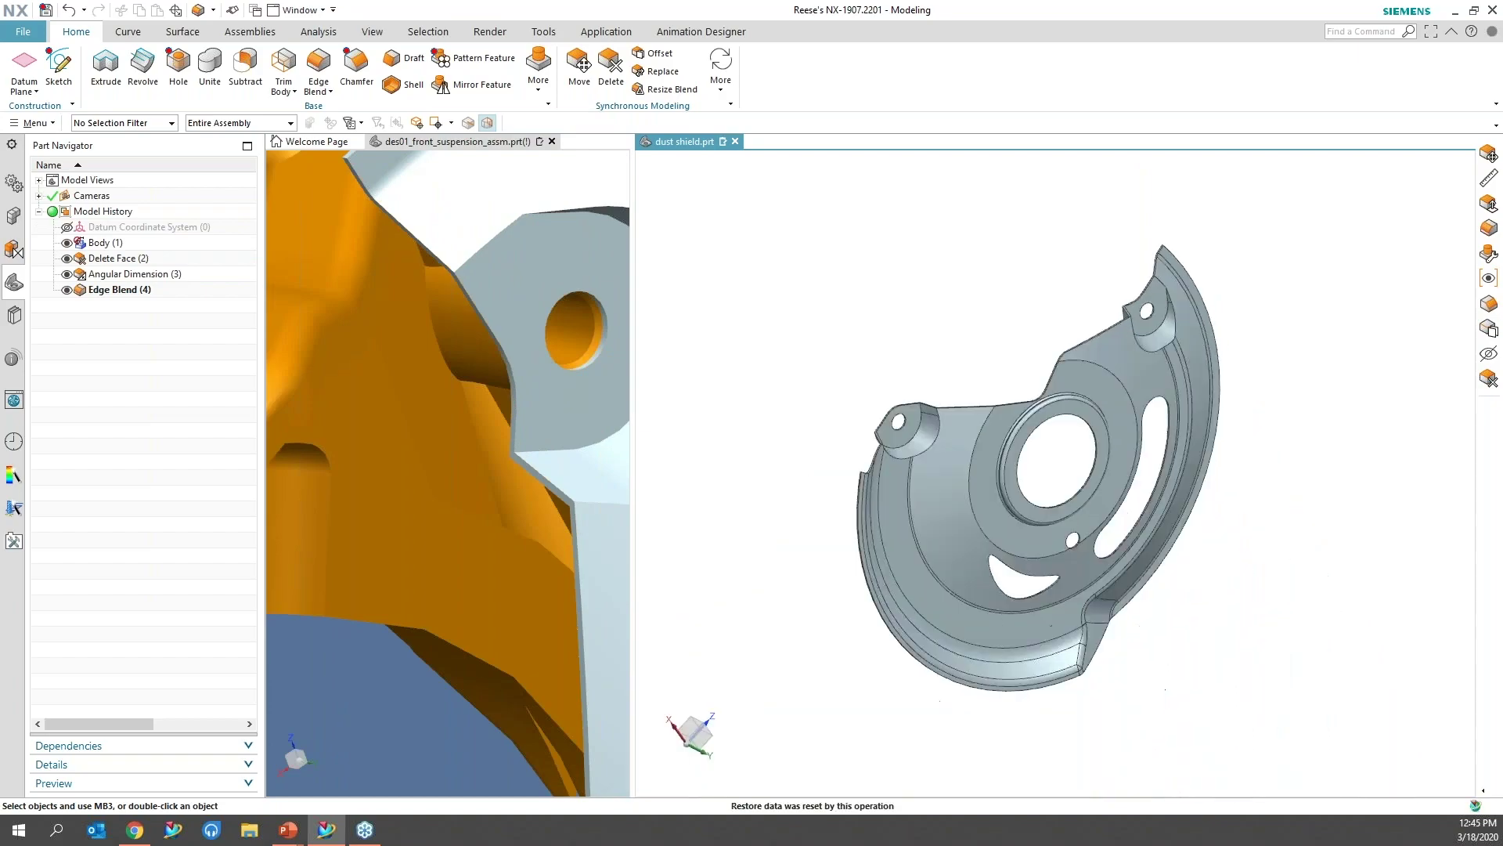